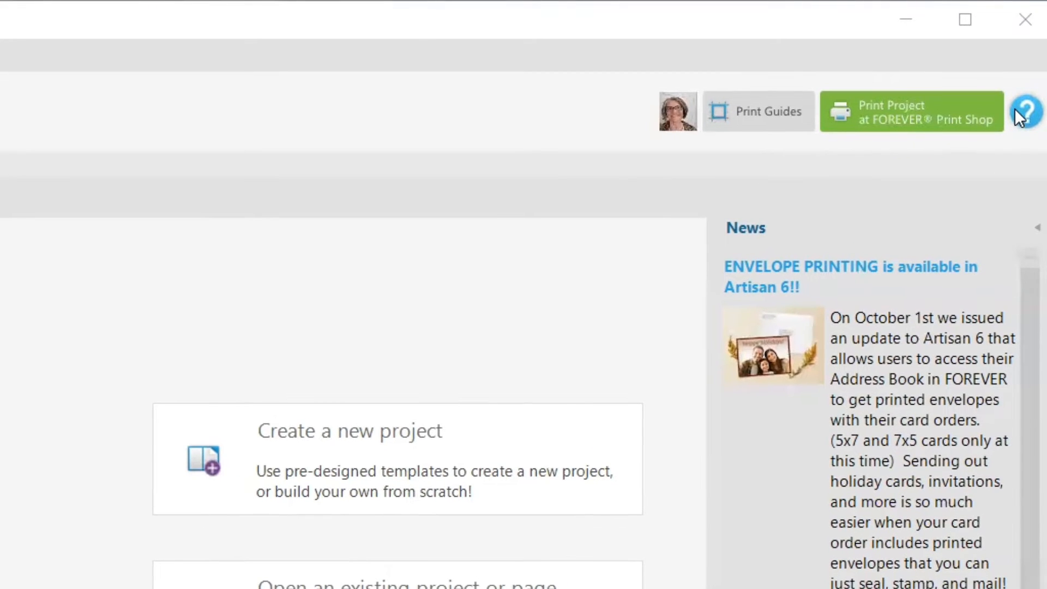
Step: Create a new user-defined calendar event list in the software settings and name it with the family's surname
left_click(1015, 109)
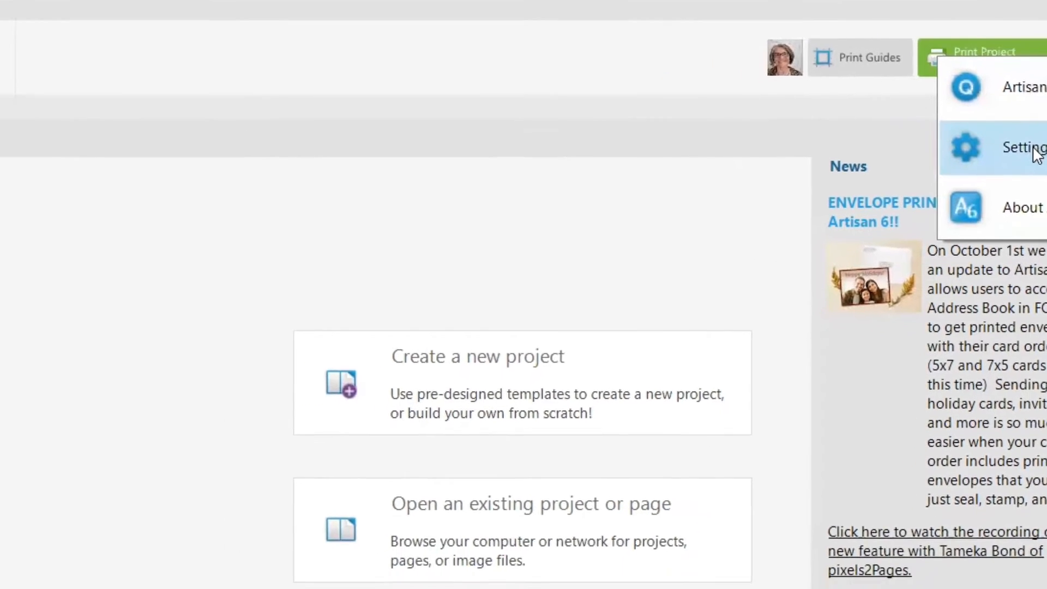
left_click(944, 208)
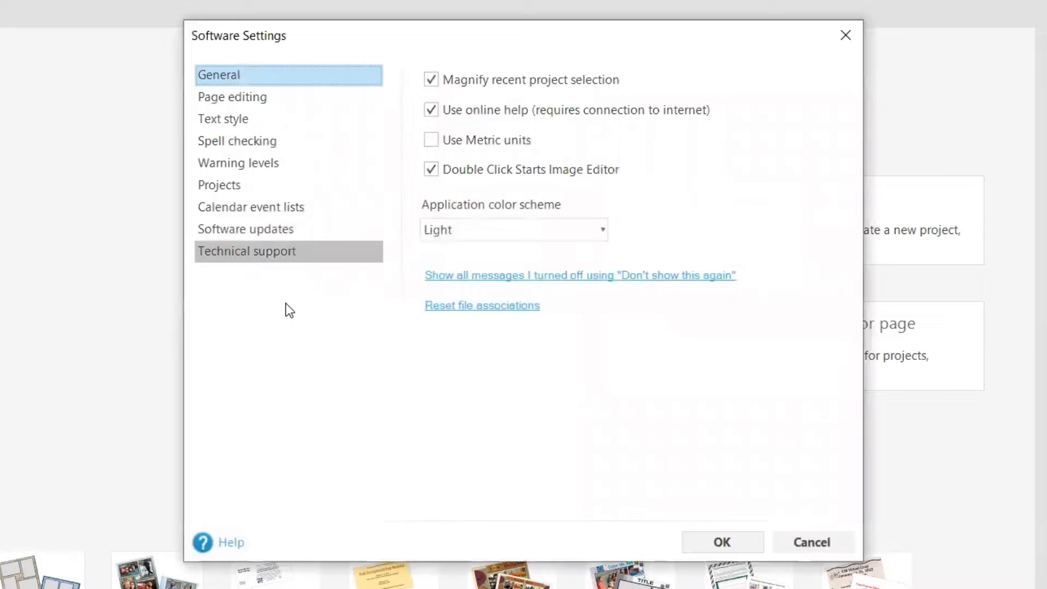
left_click(263, 208)
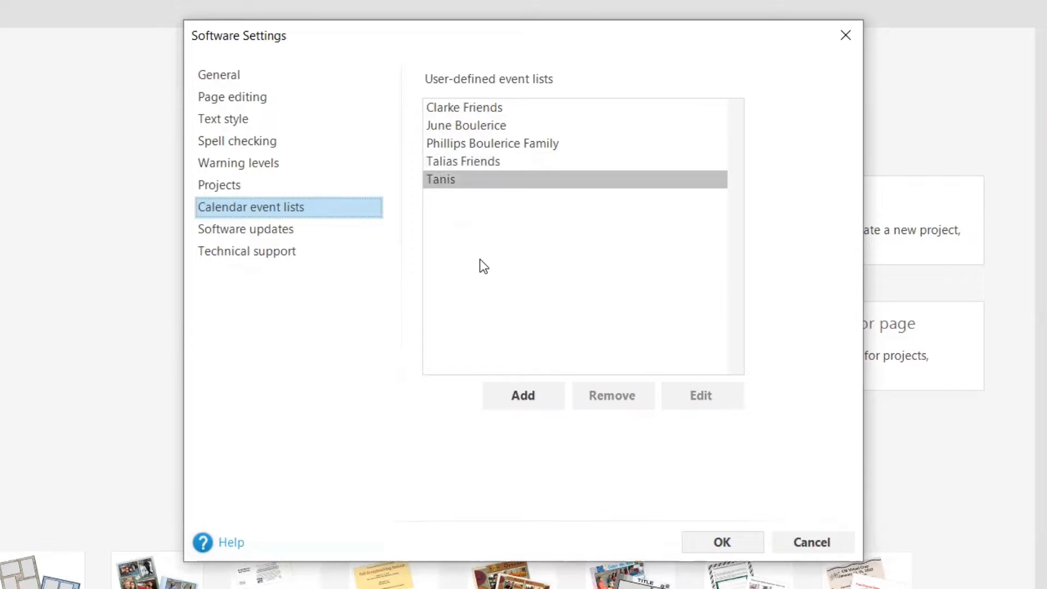
left_click(525, 399)
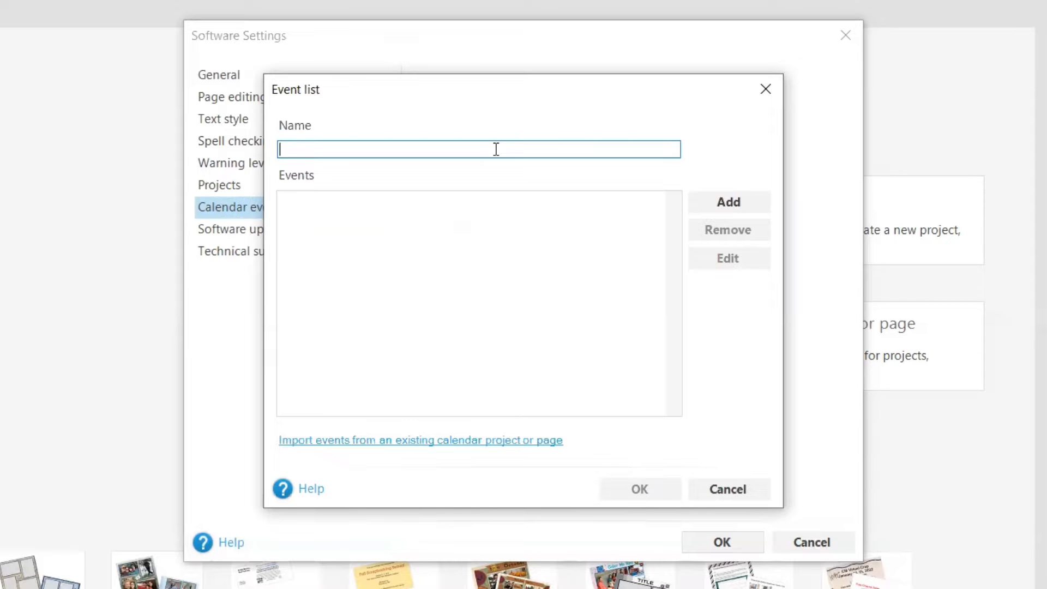
type("The Smi")
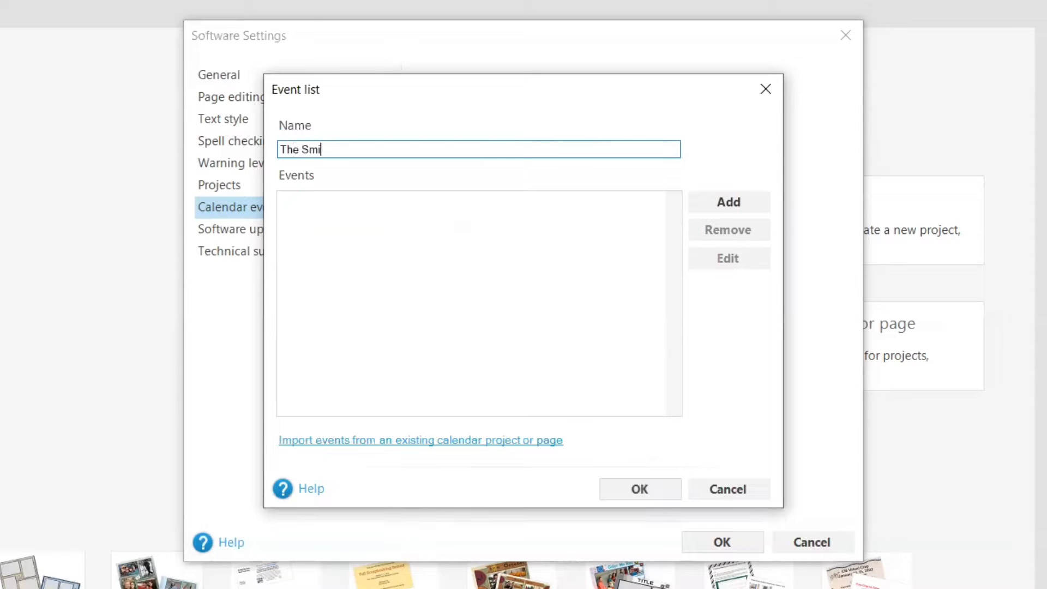
type("th")
Step: Add a first event to the list and set its month and day to the family member's birthday
left_click(730, 203)
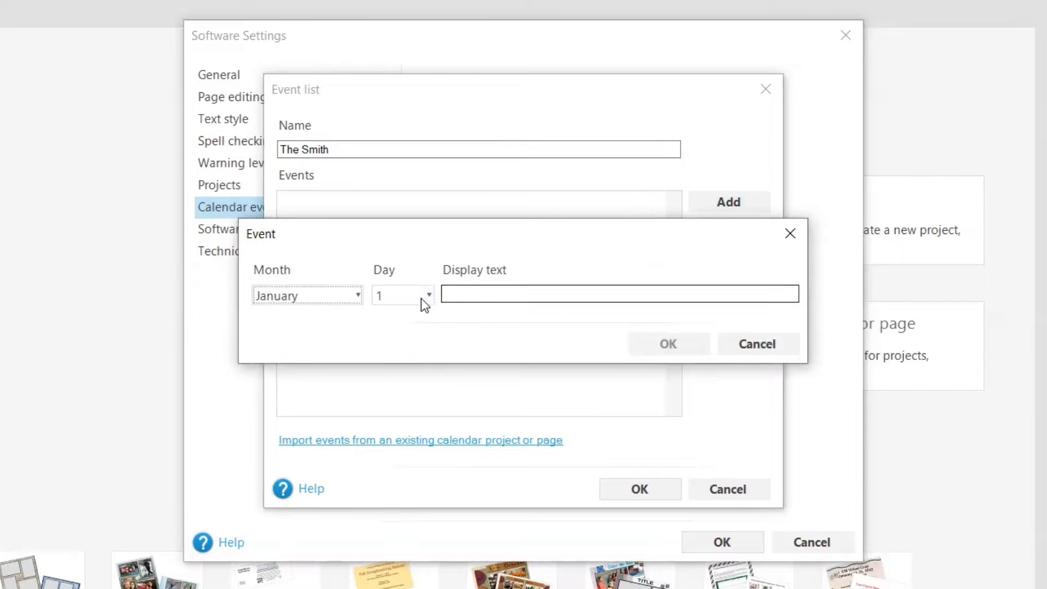
left_click(357, 297)
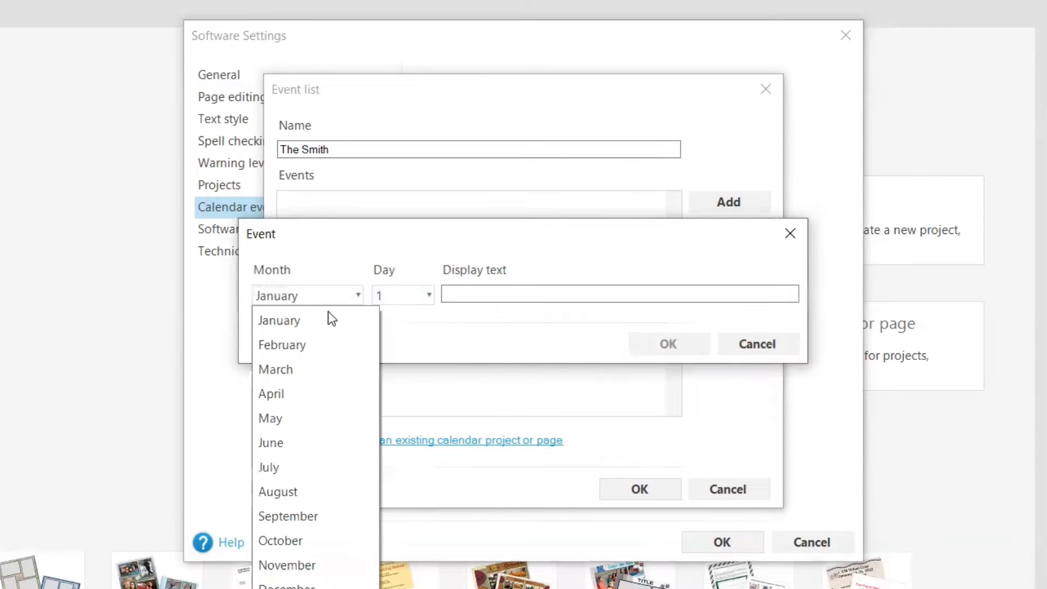
left_click(312, 325)
left_click(429, 297)
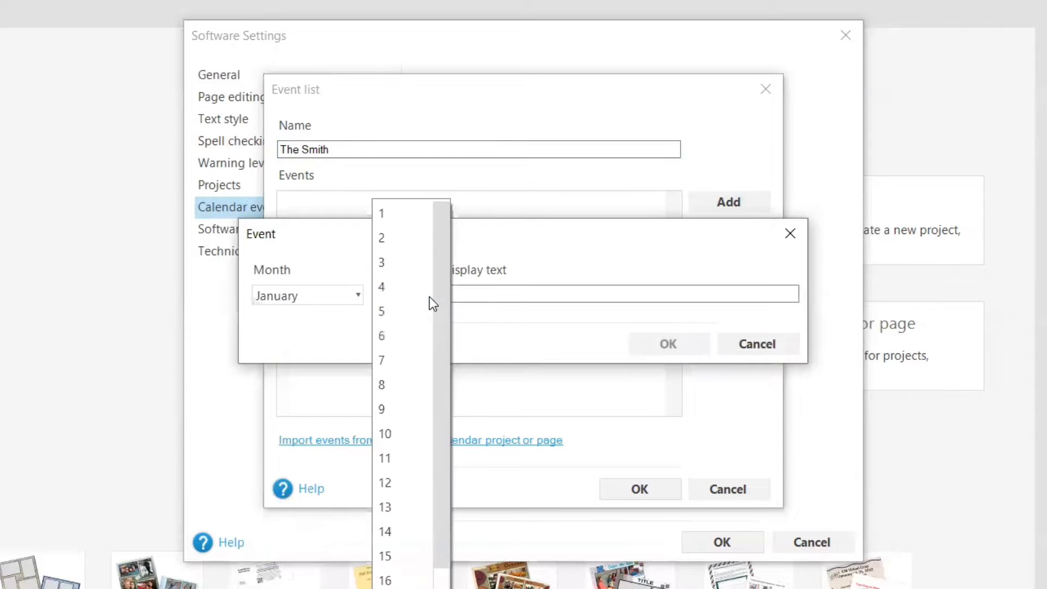
left_click(386, 588)
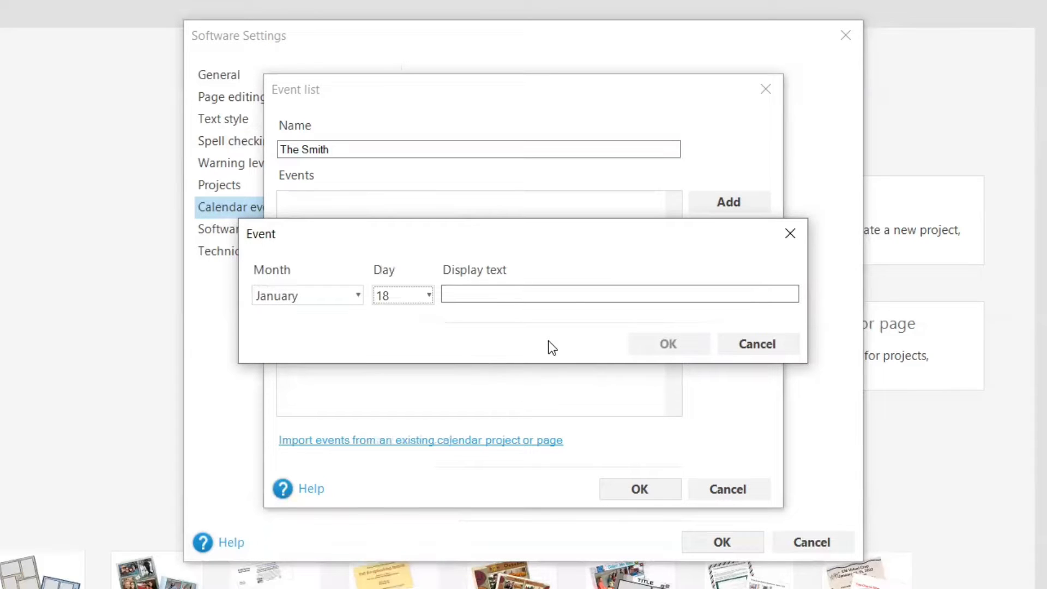
Step: Enter the family member's first name and birth year as the event's display text and save the event
left_click(581, 292)
type("Chri")
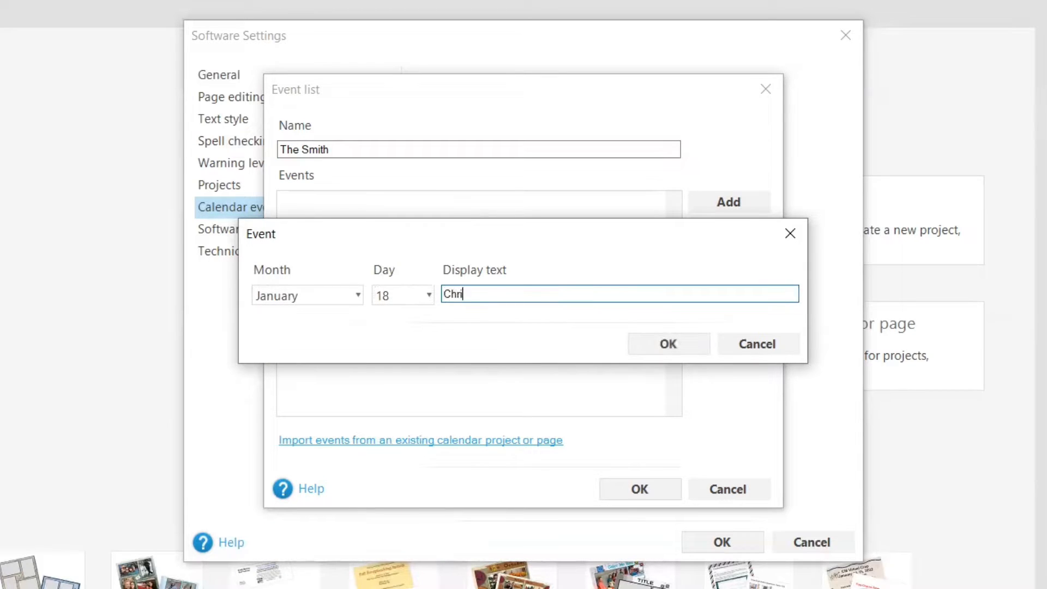
type("s's Birthday")
key("BackSpace")
key("BackSpace")
key("BackSpace")
key("BackSpace")
key("BackSpace")
key("BackSpace")
key("BackSpace")
key("BackSpace")
key("BackSpace")
key("BackSpace")
key("BackSpace")
type("1970")
left_click(665, 343)
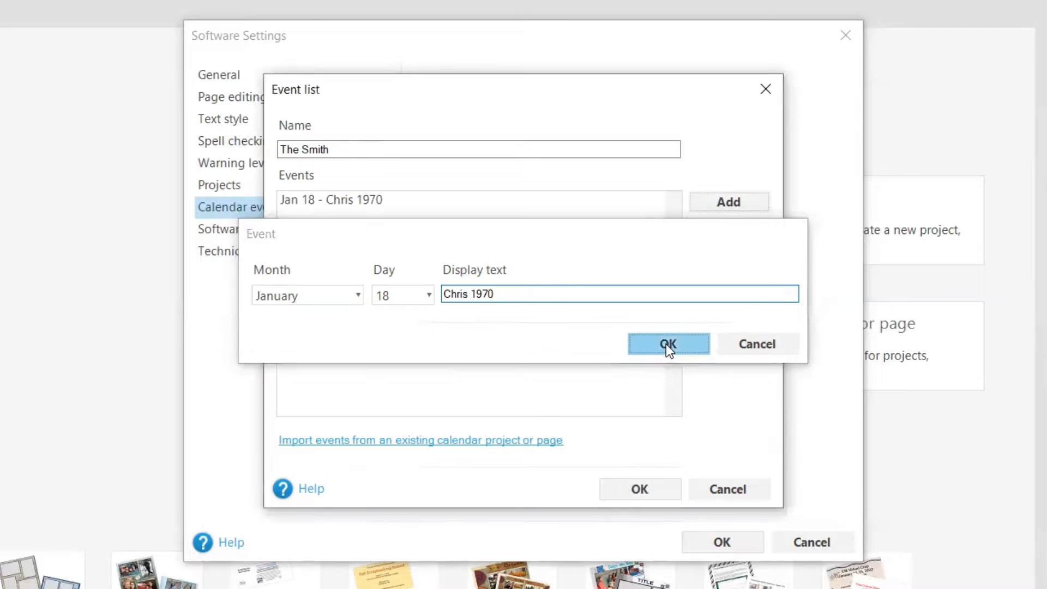
Step: Add a second event to the list and set its month and day to the mother's birthday
left_click(730, 210)
left_click(357, 296)
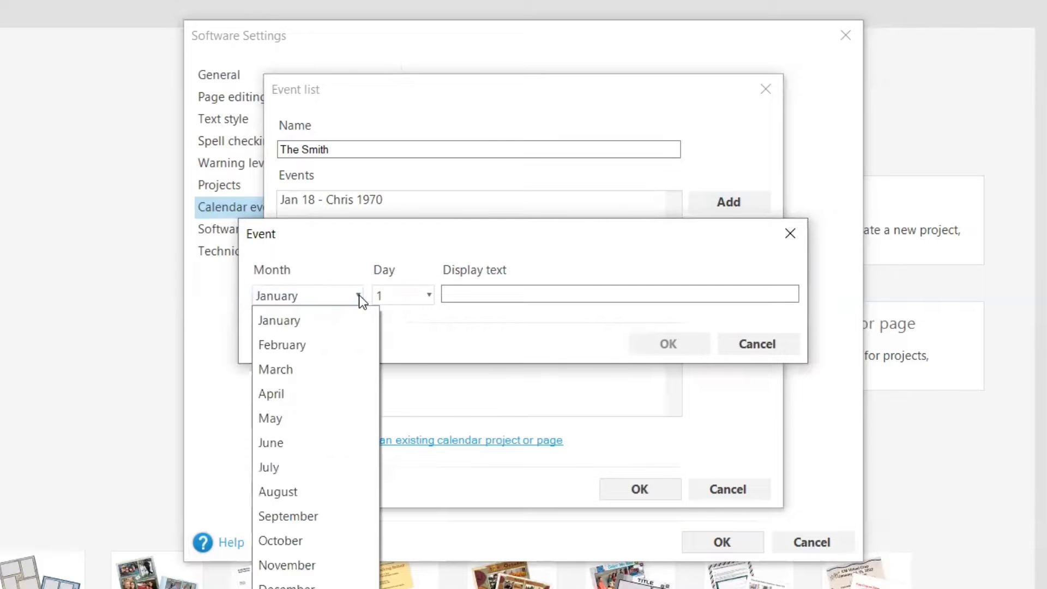
left_click(275, 443)
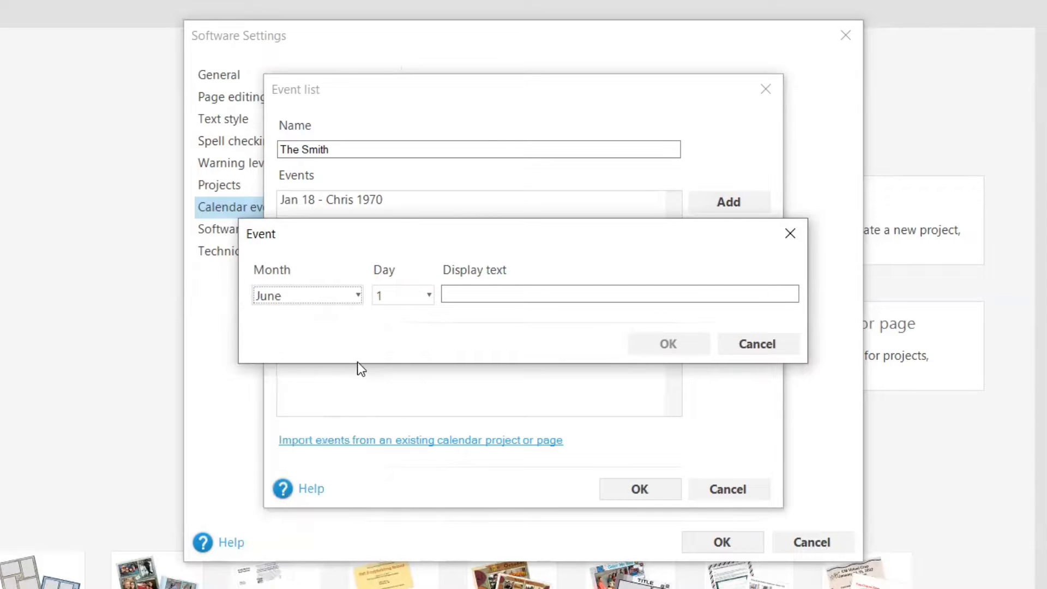
left_click(429, 296)
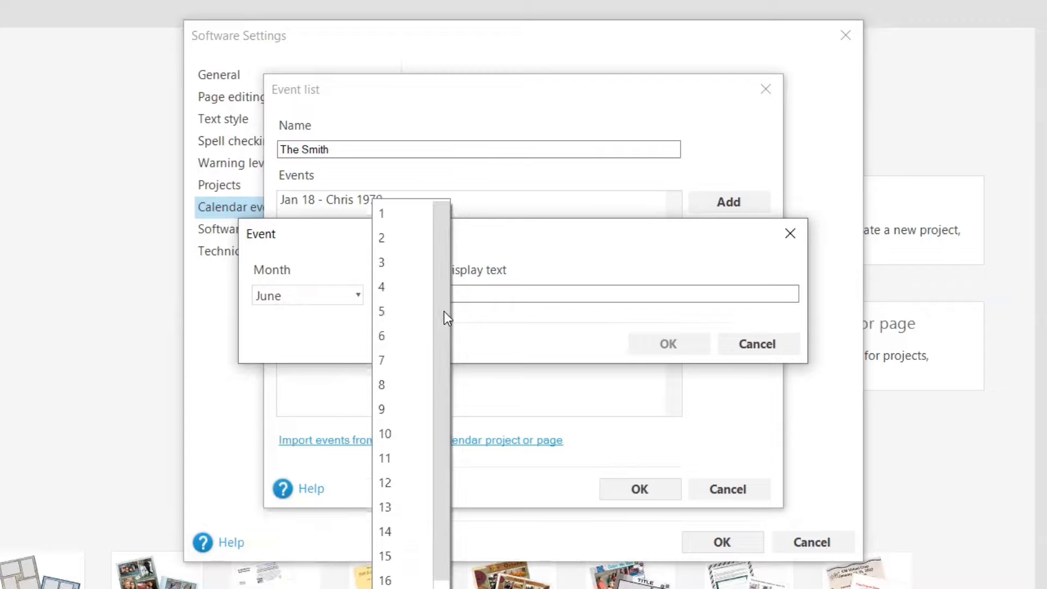
left_click_drag(443, 311, 455, 489)
left_click(390, 588)
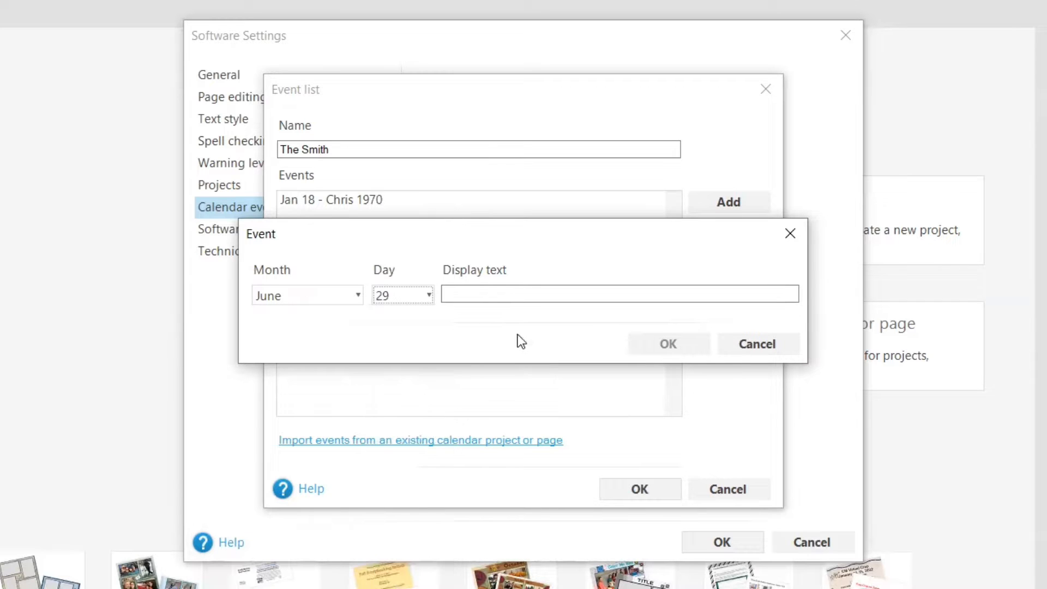
Step: Enter "Mom's Birthday" followed by her birth year as the second event's display text and save the event
left_click(533, 294)
type("M")
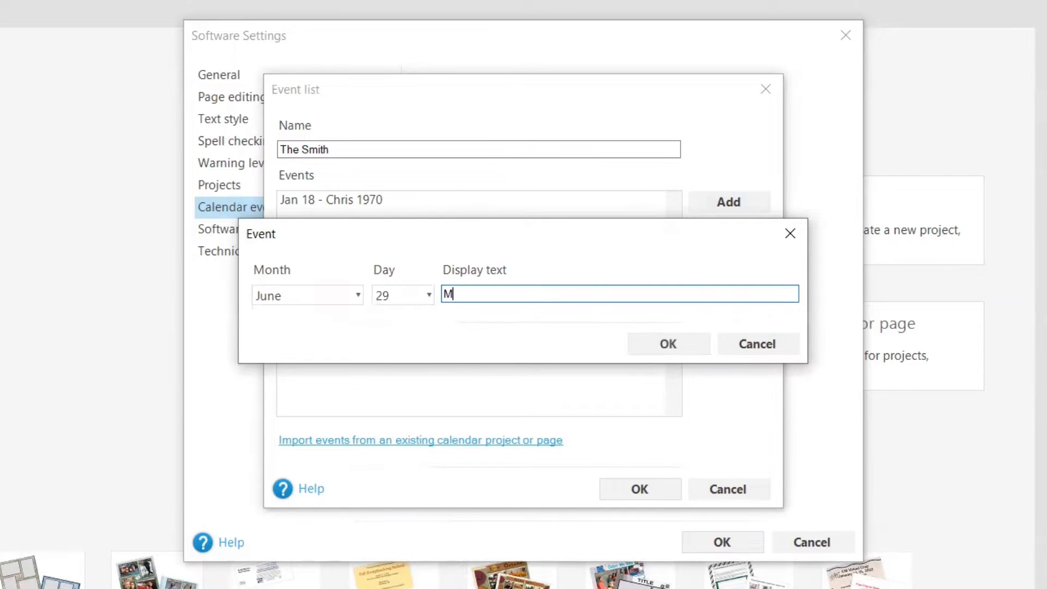
type("om's Birthday")
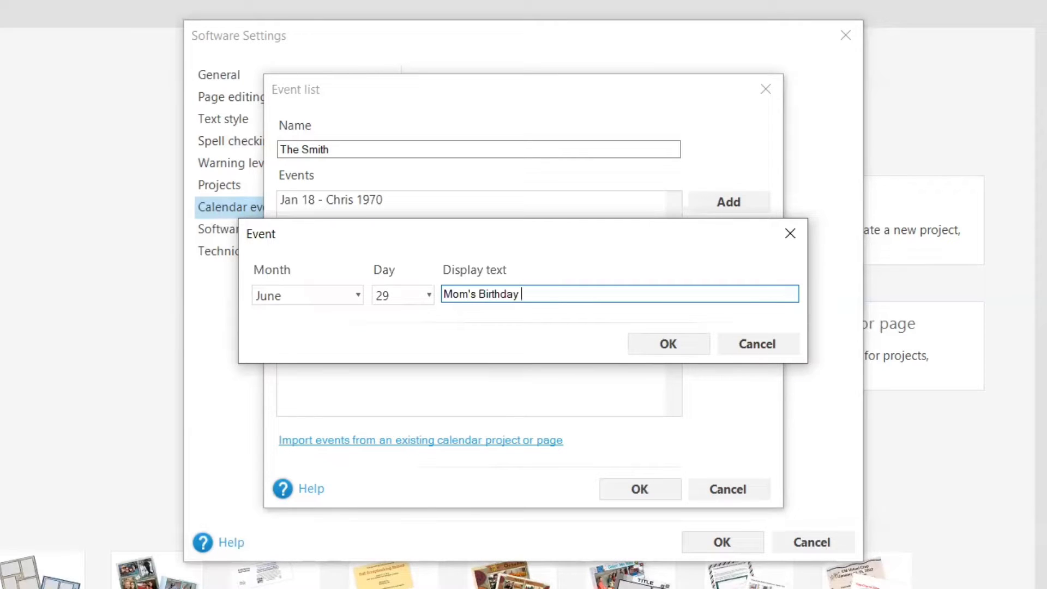
type(" 19")
type("44")
key("BackSpace")
key("BackSpace")
type("4")
type("6")
key("BackSpace")
key("BackSpace")
type("36")
left_click(668, 347)
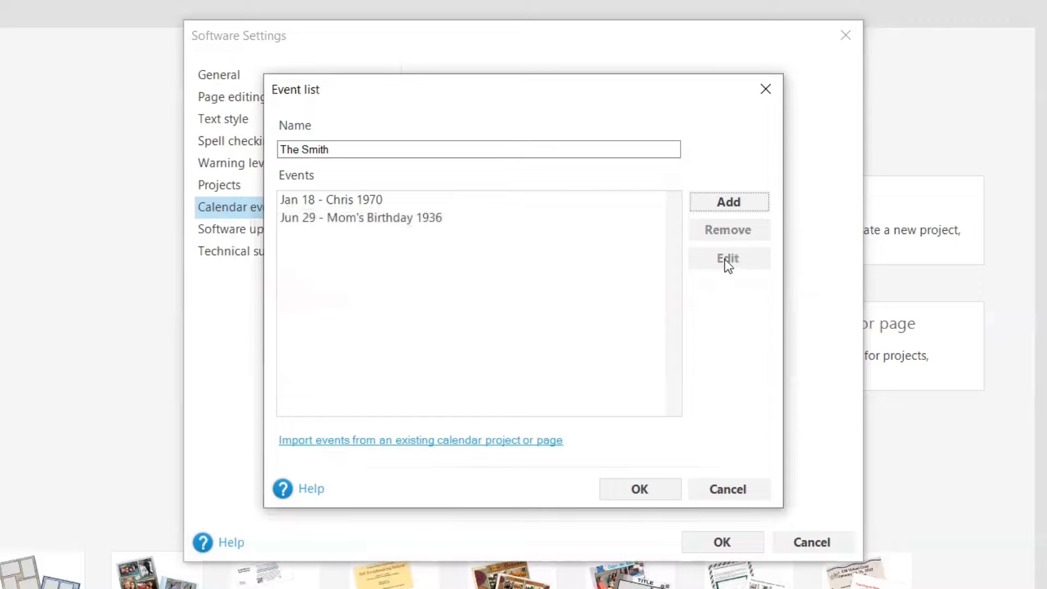
Step: Save the completed event list and close the software settings with the changes applied
left_click(341, 202)
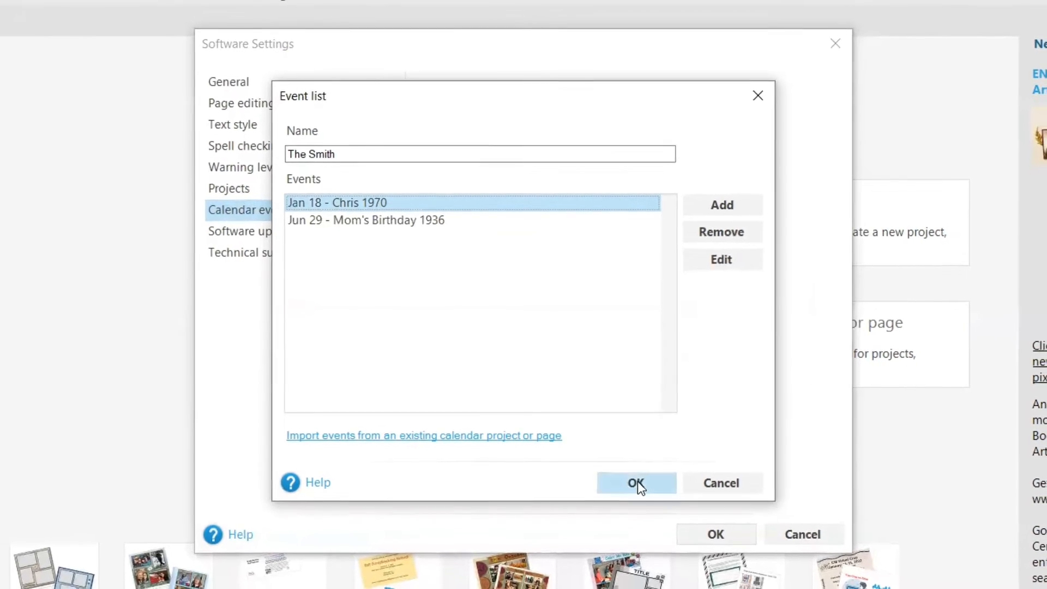
left_click(637, 482)
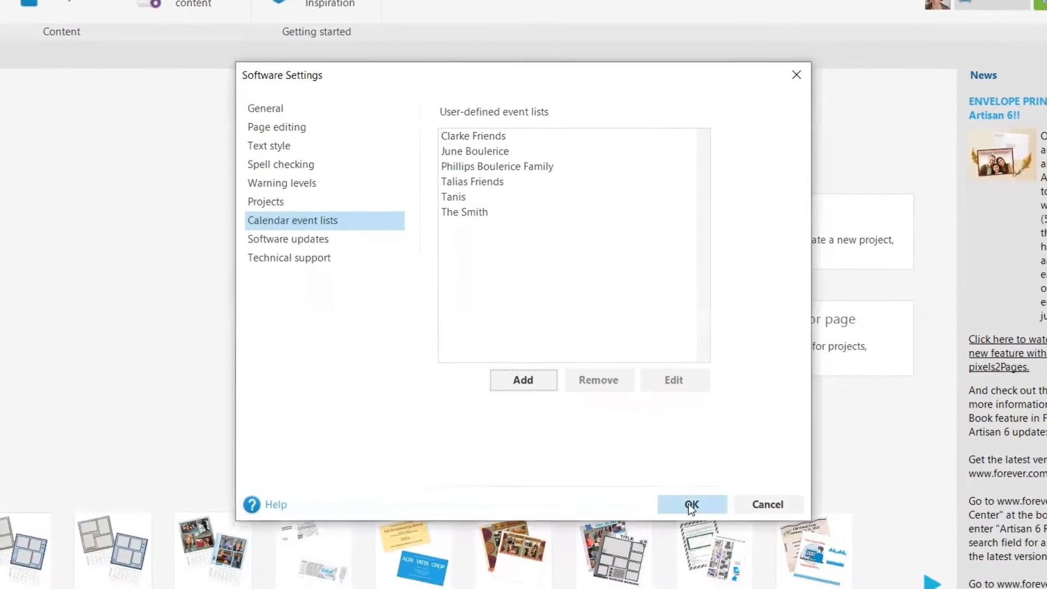
left_click(483, 236)
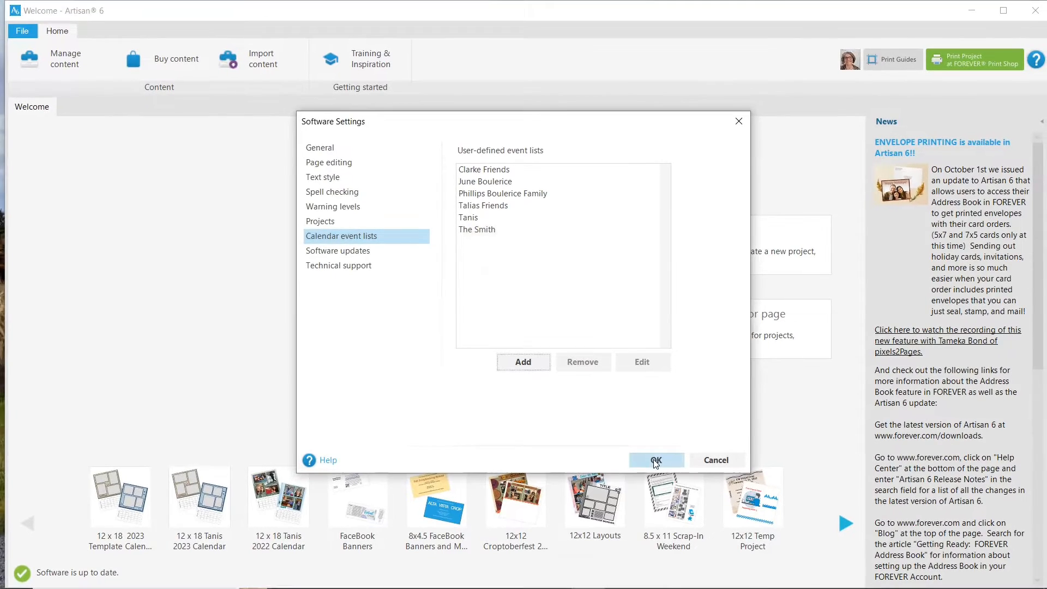
left_click(656, 461)
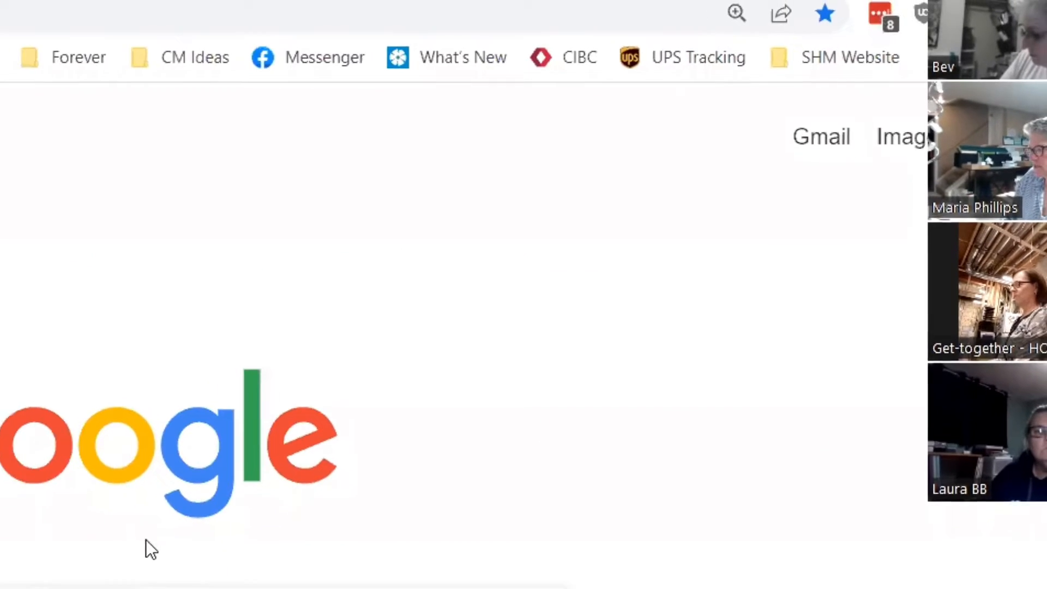
Step: Switch to the web browser, go to forever.com and log in to the account
left_click(187, 573)
type("forever.com")
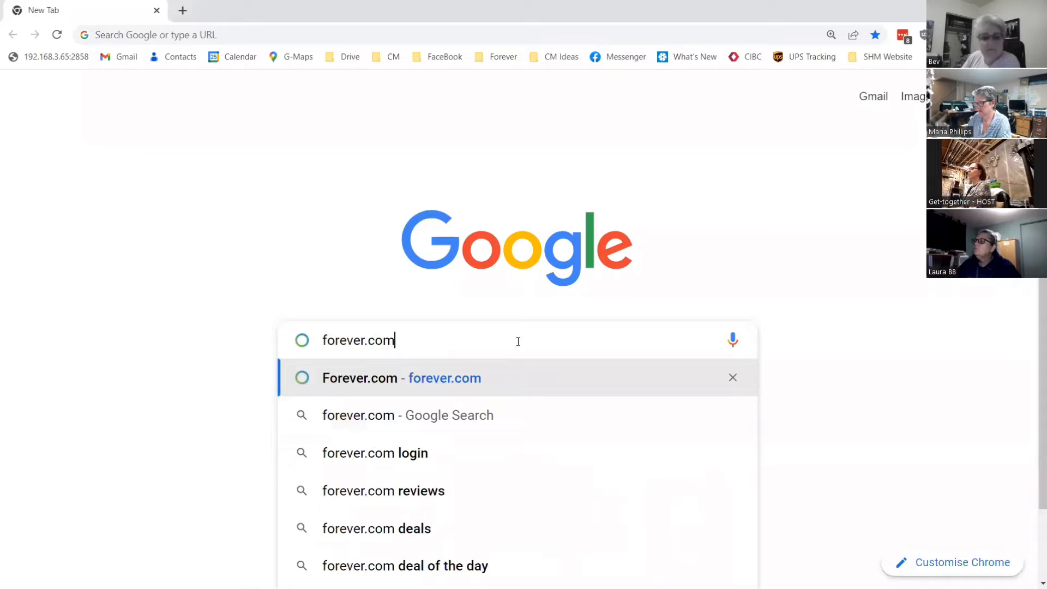
key("Return")
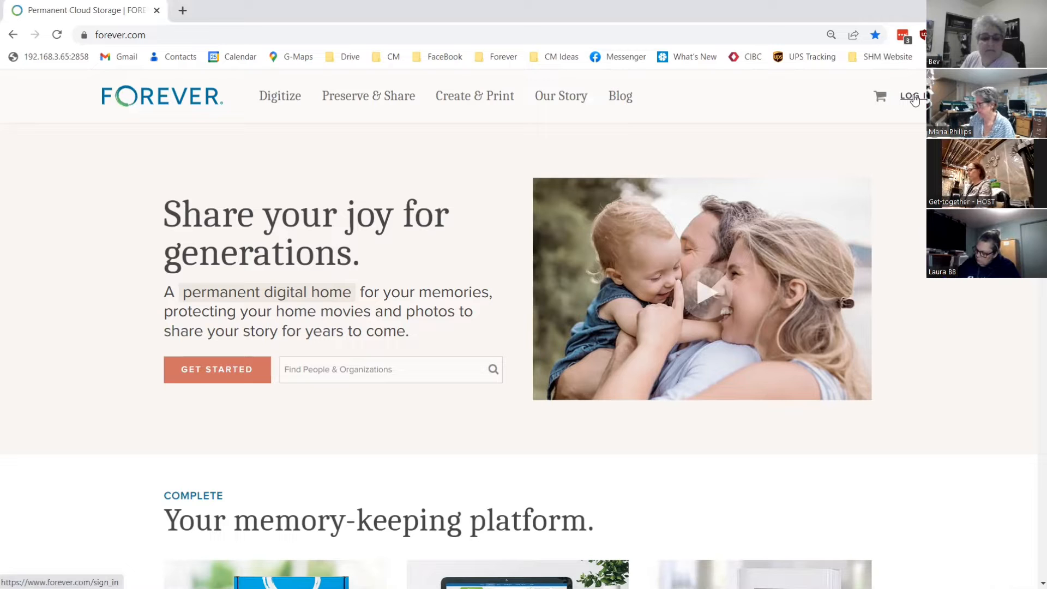
left_click(915, 100)
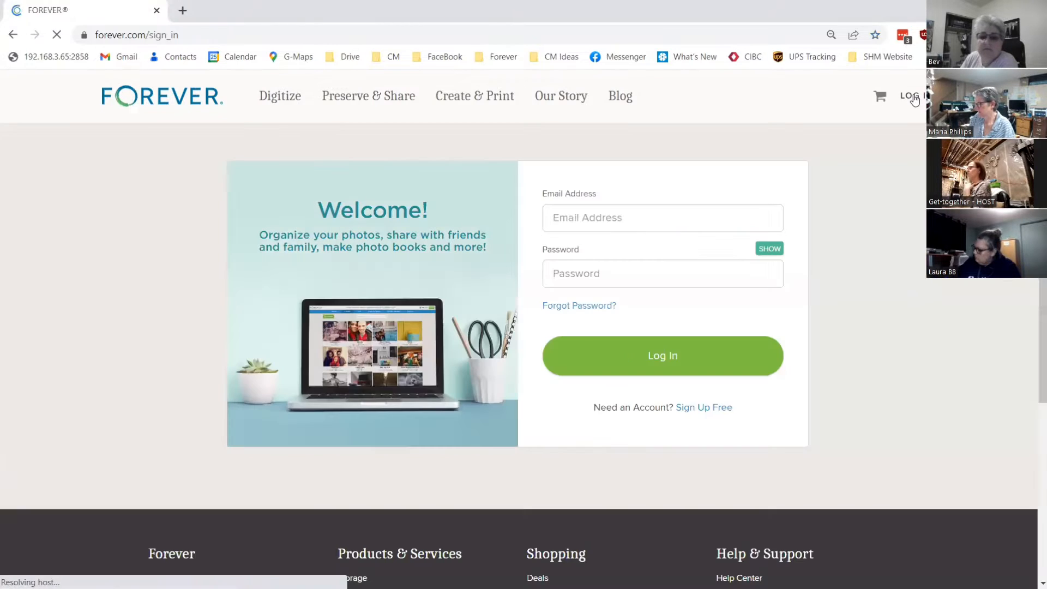
left_click(669, 354)
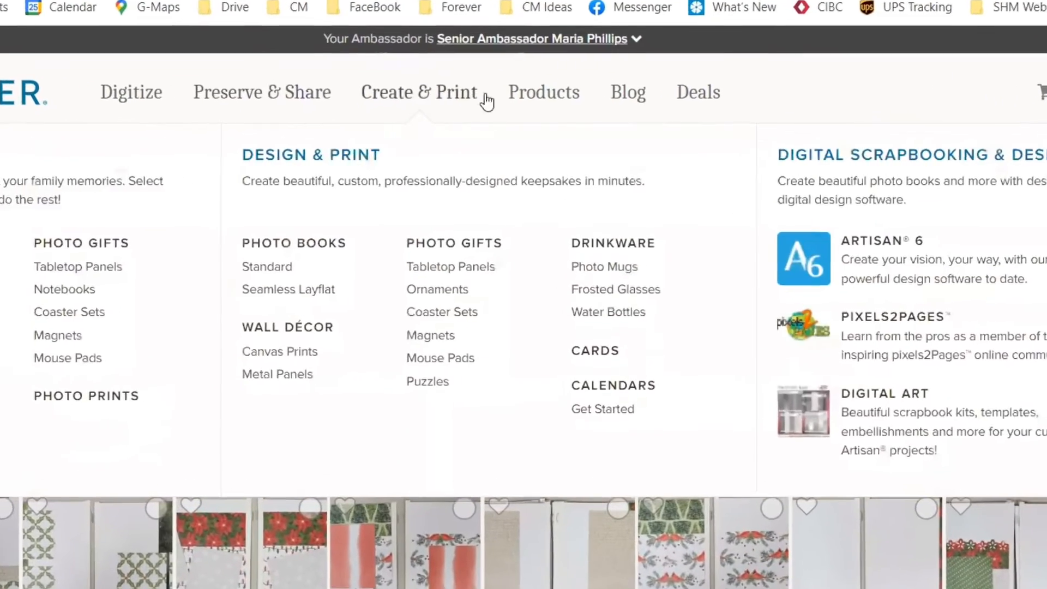
Step: Open the Digital Art product page and browse its featured kits and content categories
mouse_move(562, 106)
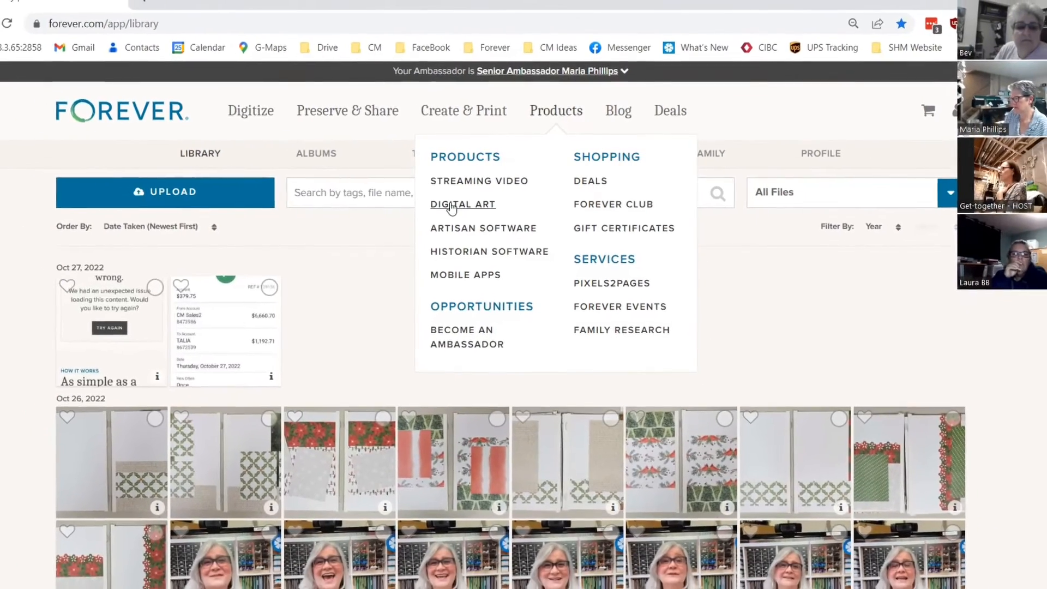
left_click(450, 206)
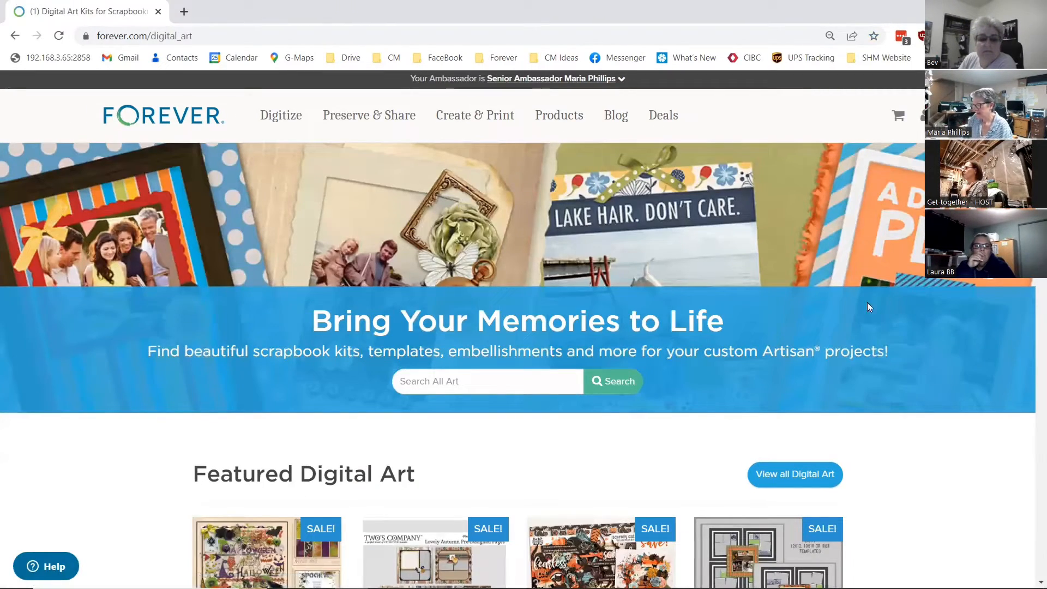
scroll(967, 443, "down", 8)
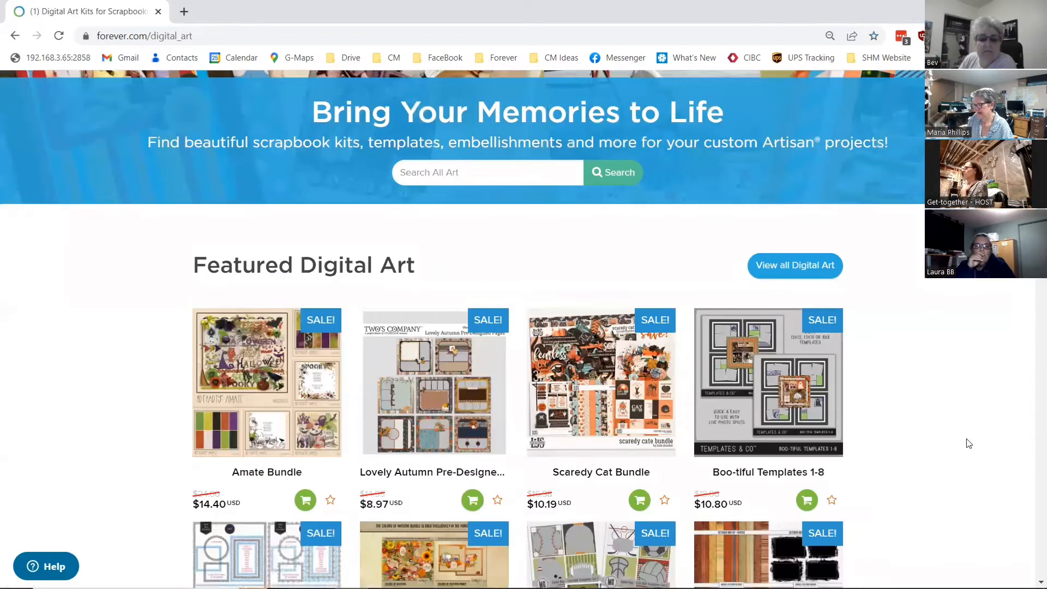
scroll(966, 442, "down", 14)
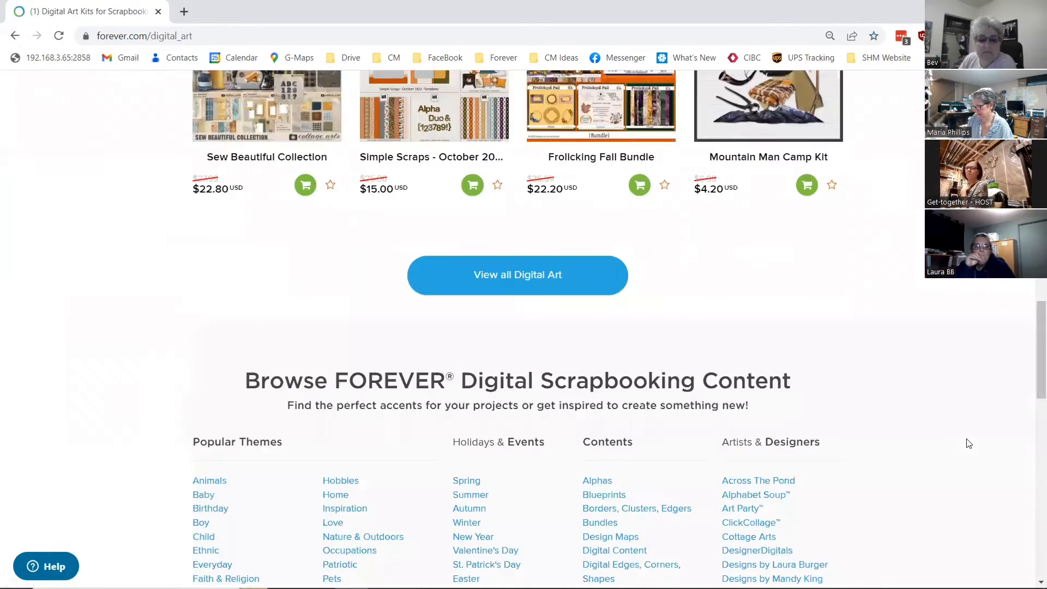
Step: Search the Digital Art page for "2023 Calendars"
scroll(966, 442, "up", 8)
scroll(966, 443, "up", 12)
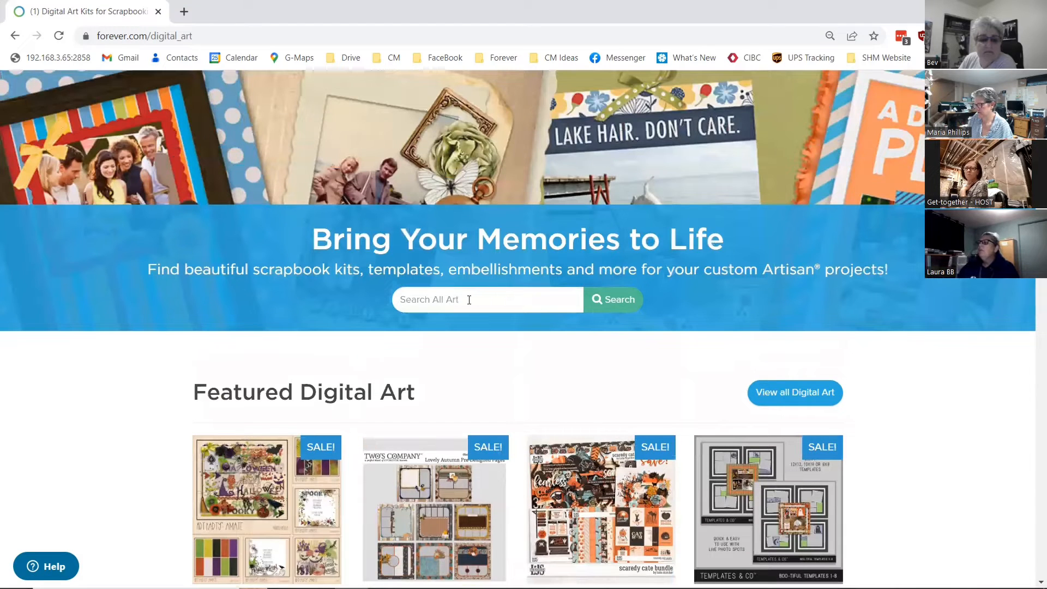
left_click(469, 300)
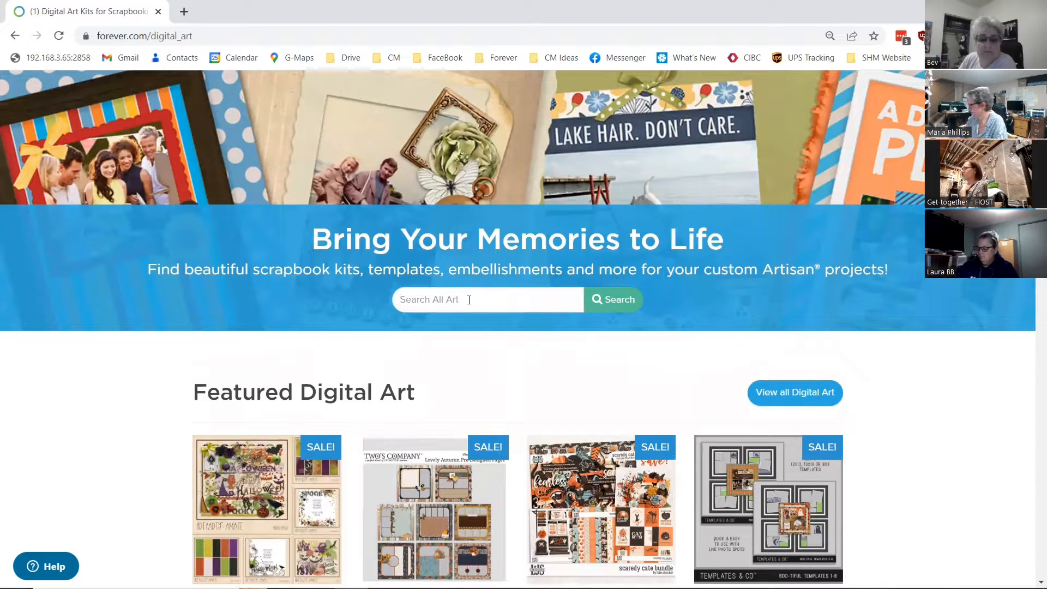
type("20")
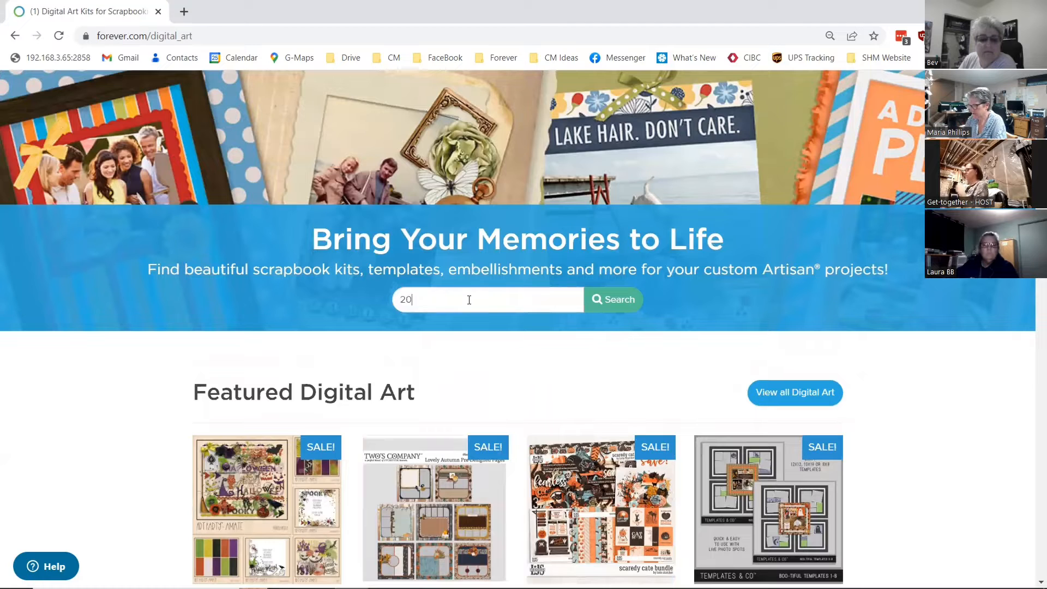
type("23 Calend")
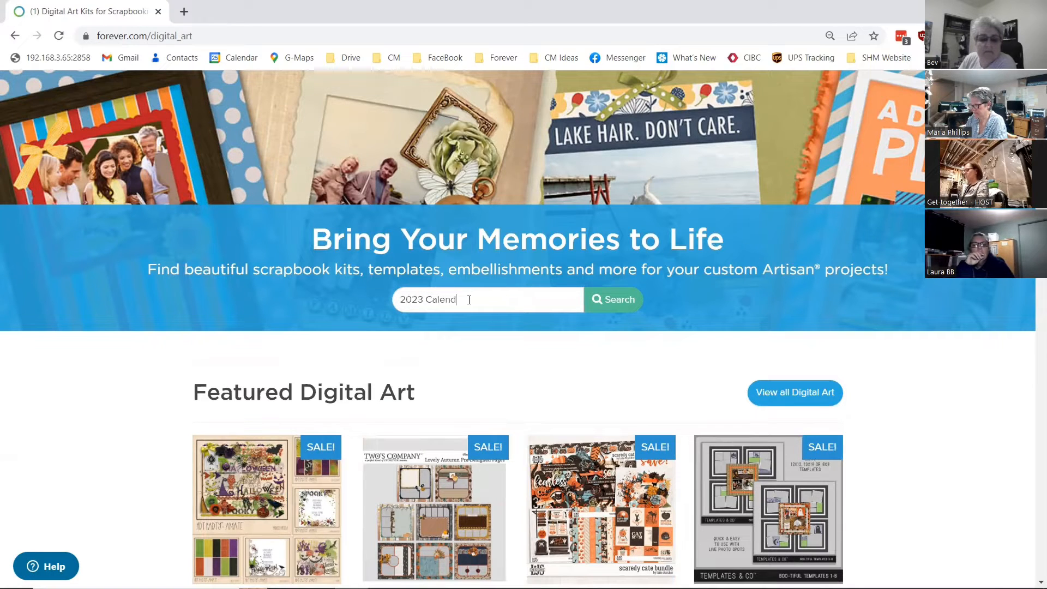
type("ars")
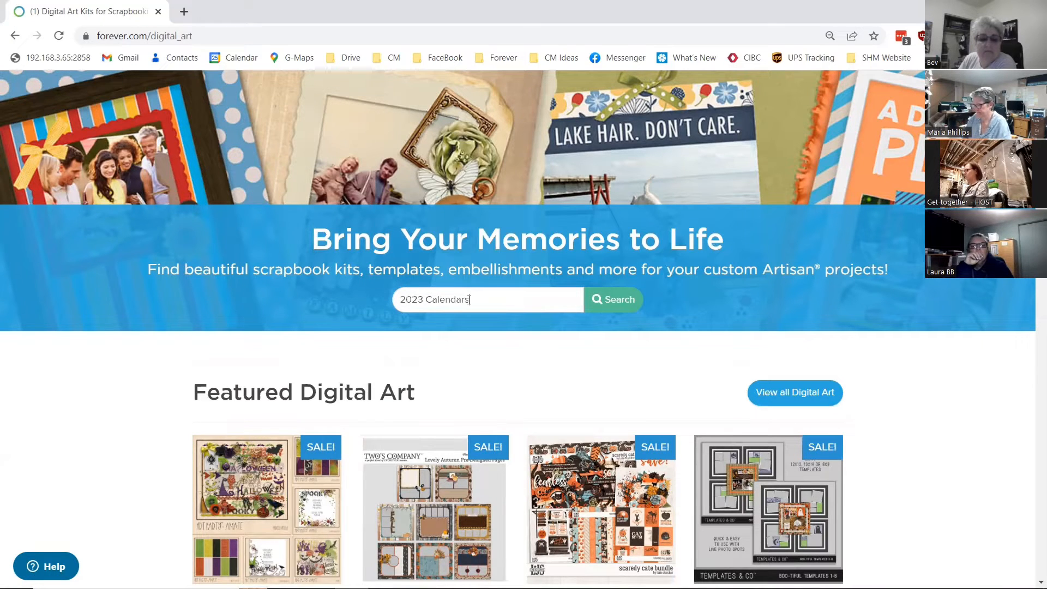
left_click(619, 304)
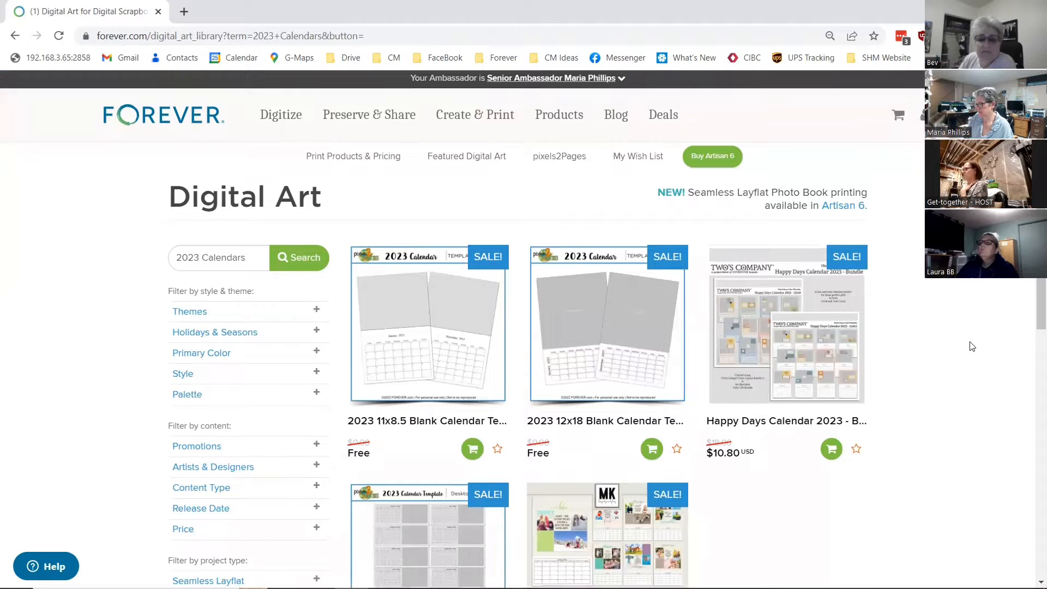
Step: Open the Happy Days Calendar 2023 - Bundle from the search results and display its PDF kit preview
scroll(972, 346, "down", 2)
scroll(972, 346, "down", 1)
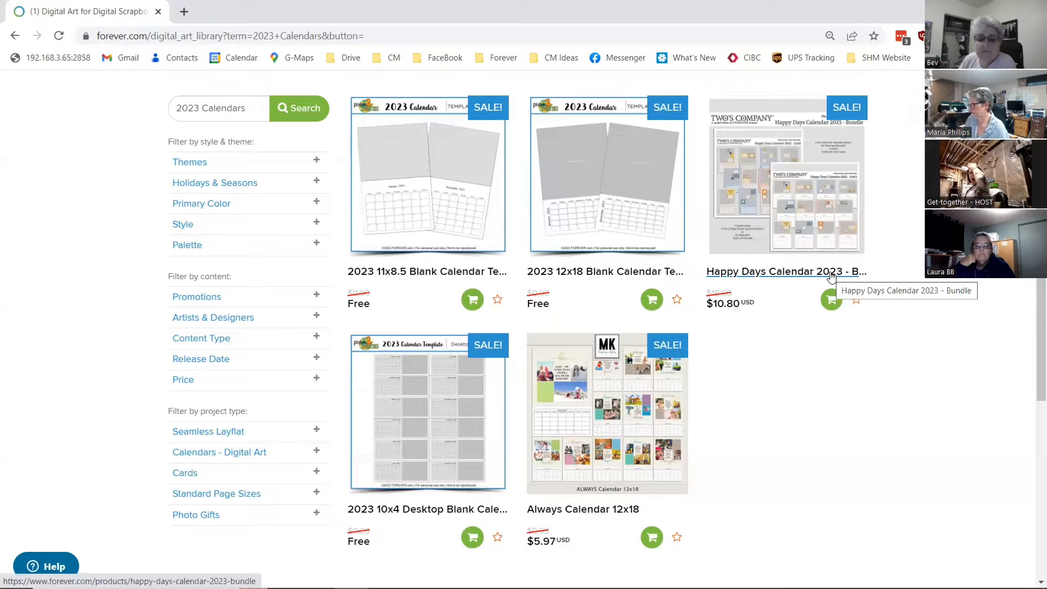
left_click(791, 194)
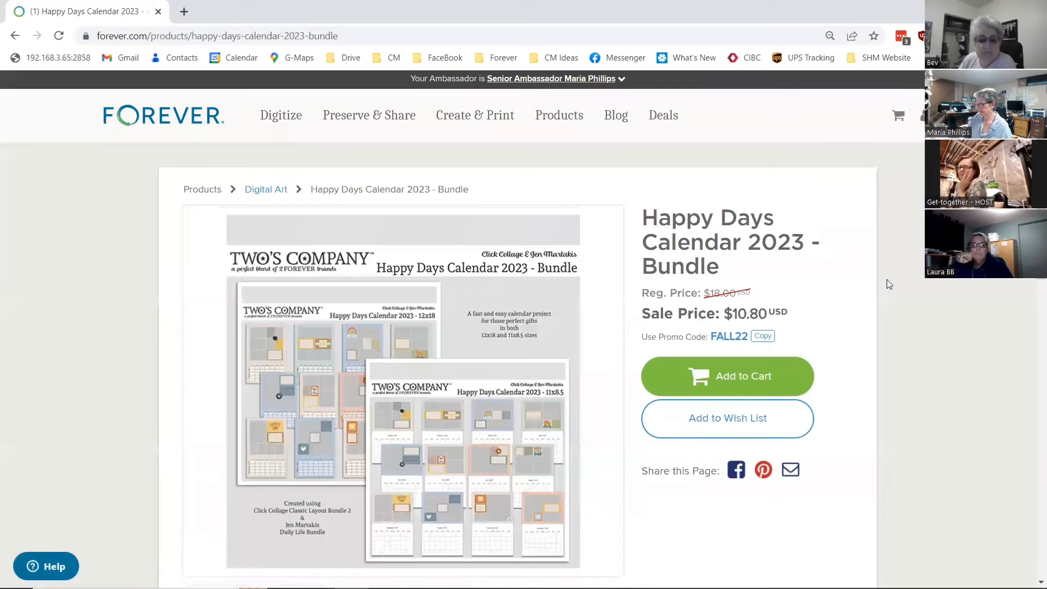
scroll(889, 284, "down", 3)
scroll(888, 284, "down", 1)
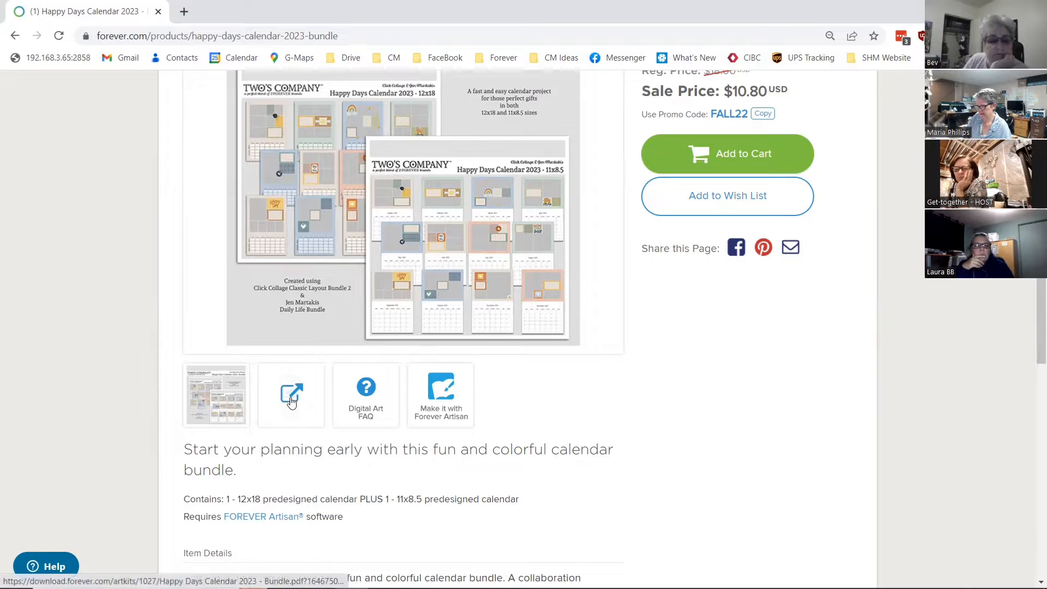
left_click(291, 400)
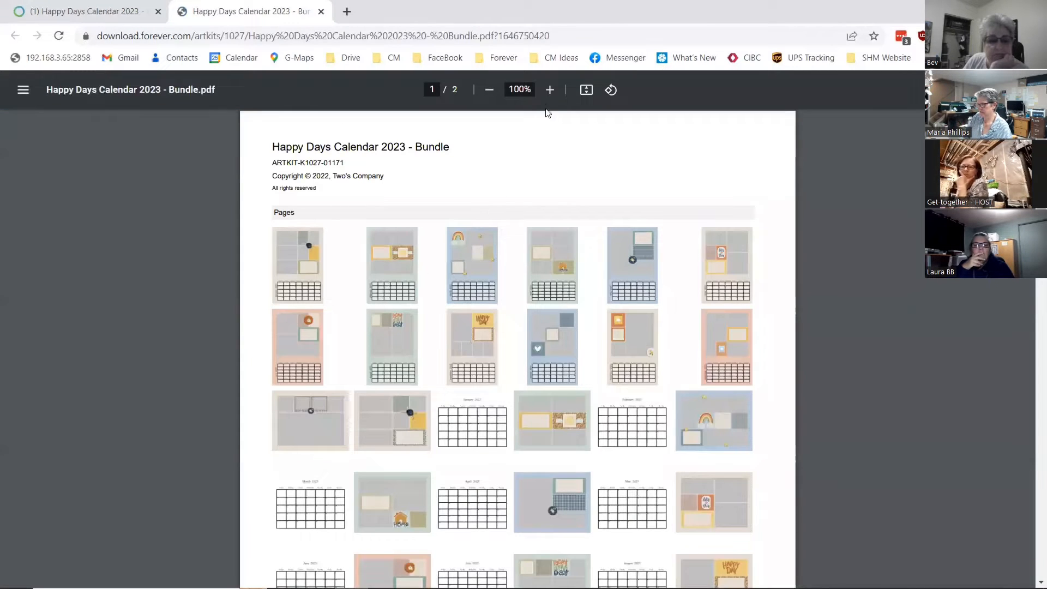
Step: Enlarge the kit preview to 175% and look through the page layouts of the bundle's calendars
left_click(550, 90)
left_click(550, 91)
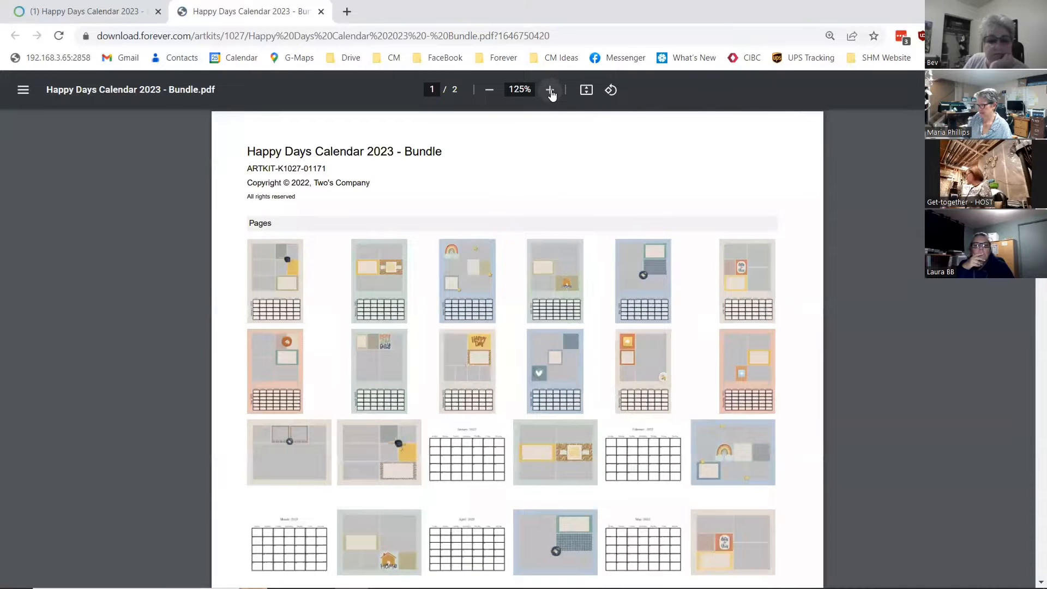
left_click(550, 91)
left_click(550, 90)
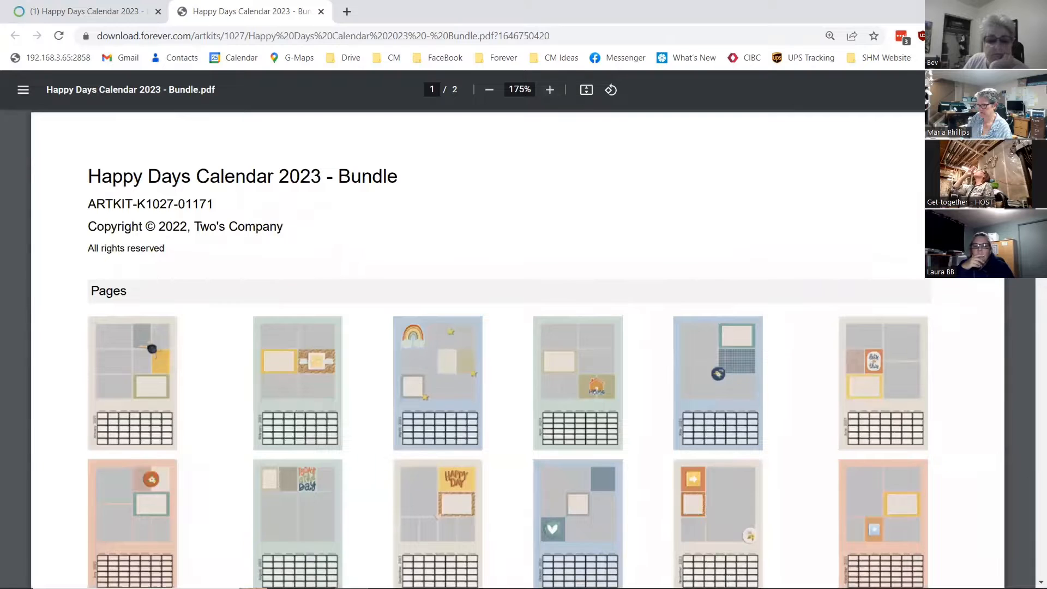
scroll(480, 349, "down", 3)
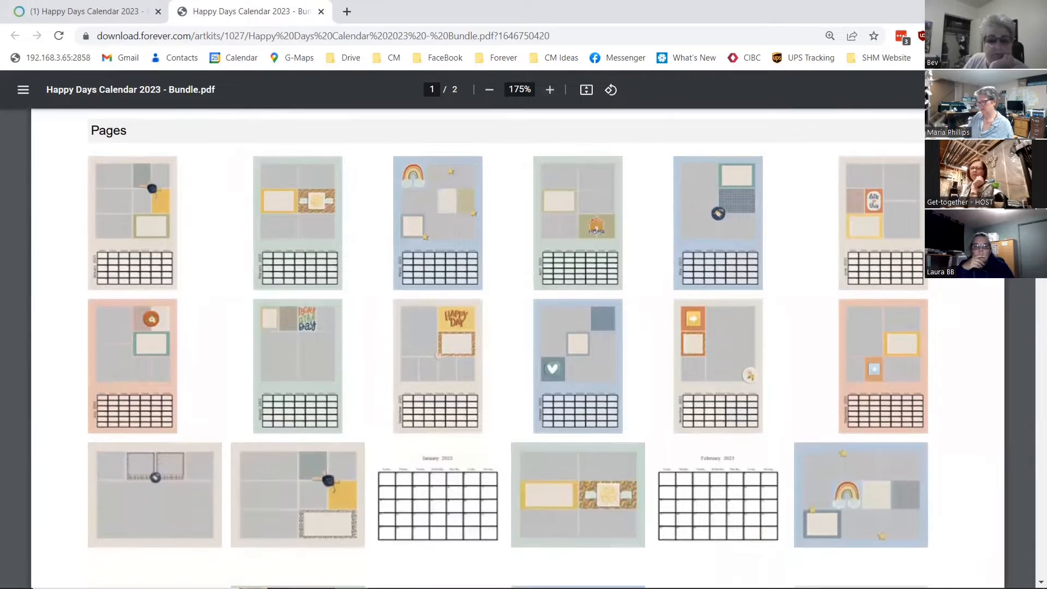
scroll(480, 349, "down", 1)
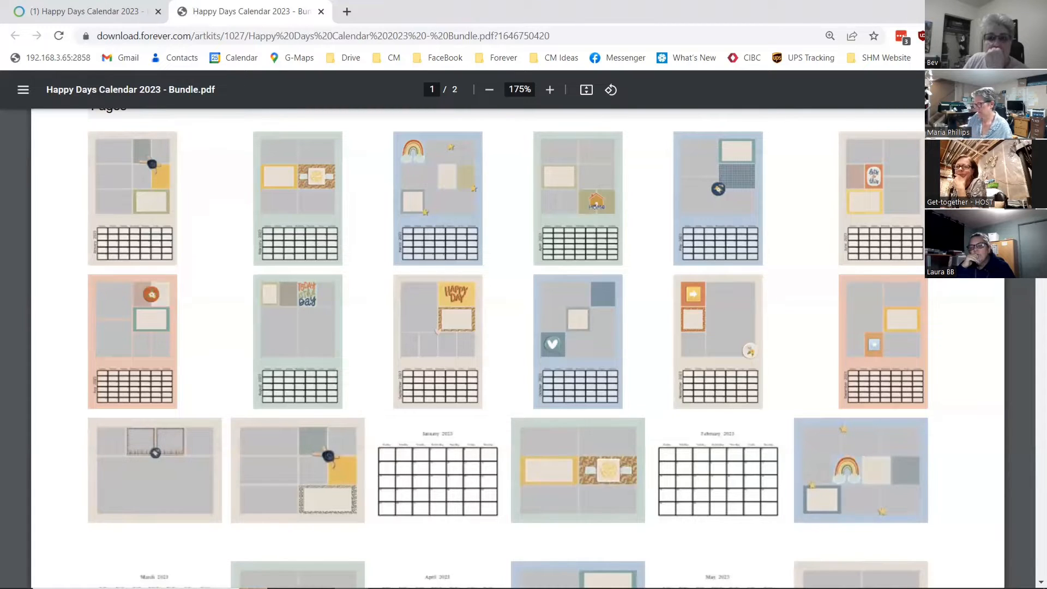
scroll(1031, 335, "down", 13)
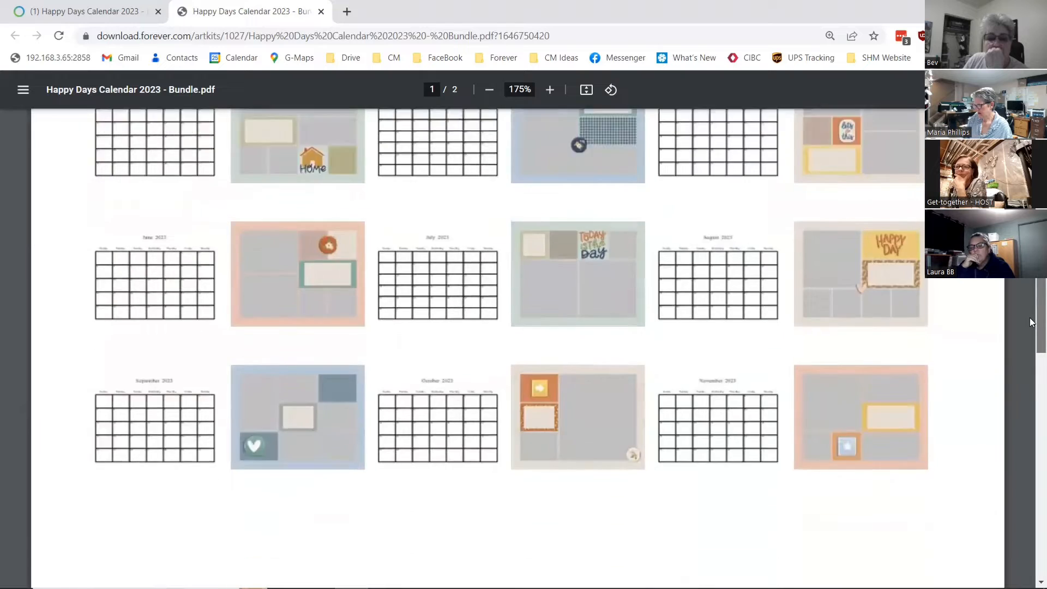
left_click_drag(1031, 331, 1030, 172)
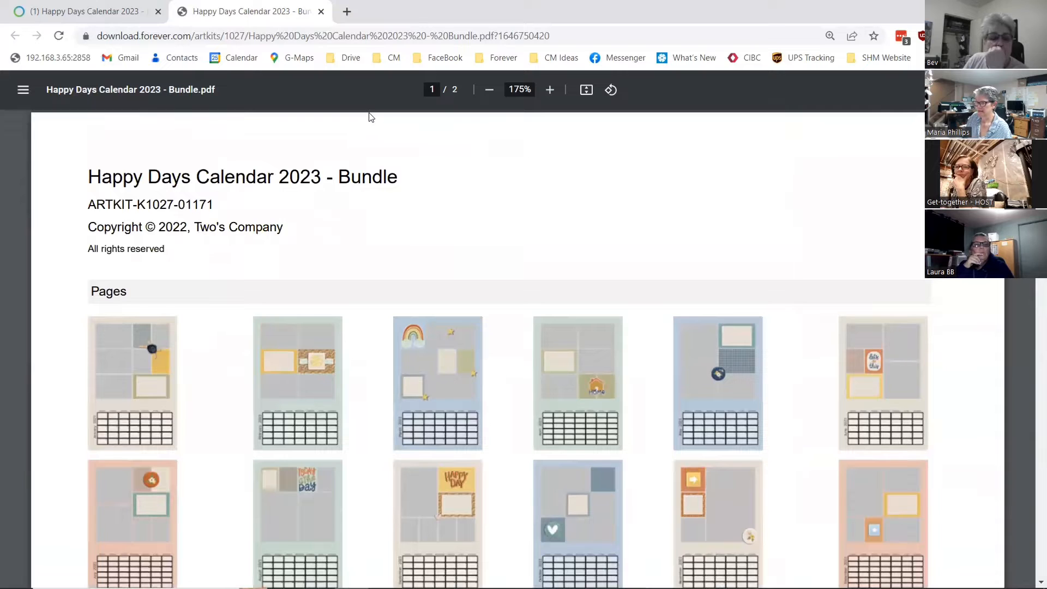
Step: Go back to the bundle's product page, review it, and return to the 2023 Calendars search results
left_click(91, 13)
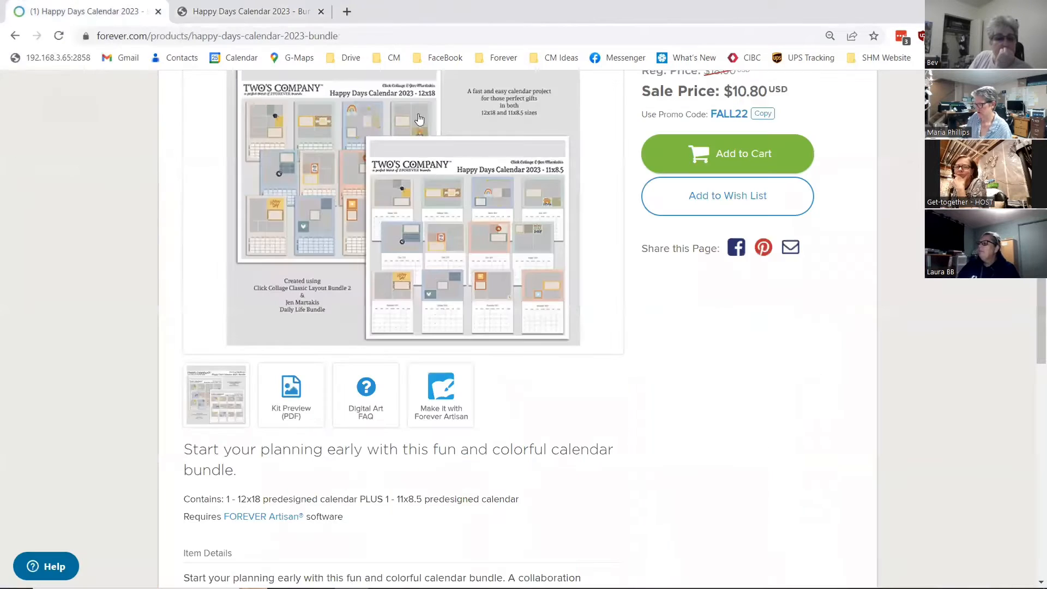
scroll(775, 347, "up", 3)
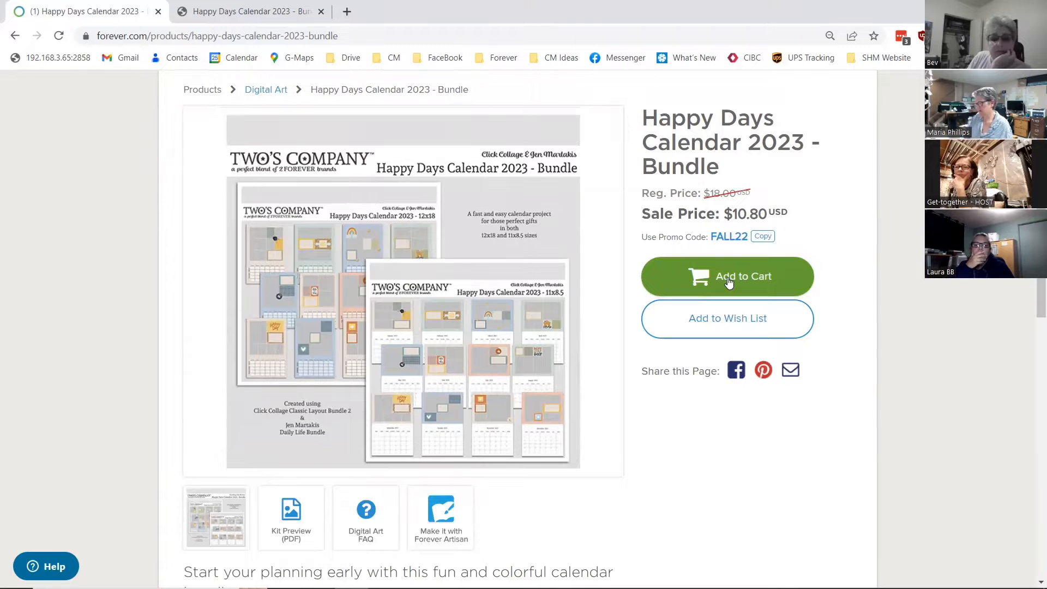
scroll(865, 207, "up", 1)
scroll(865, 208, "up", 2)
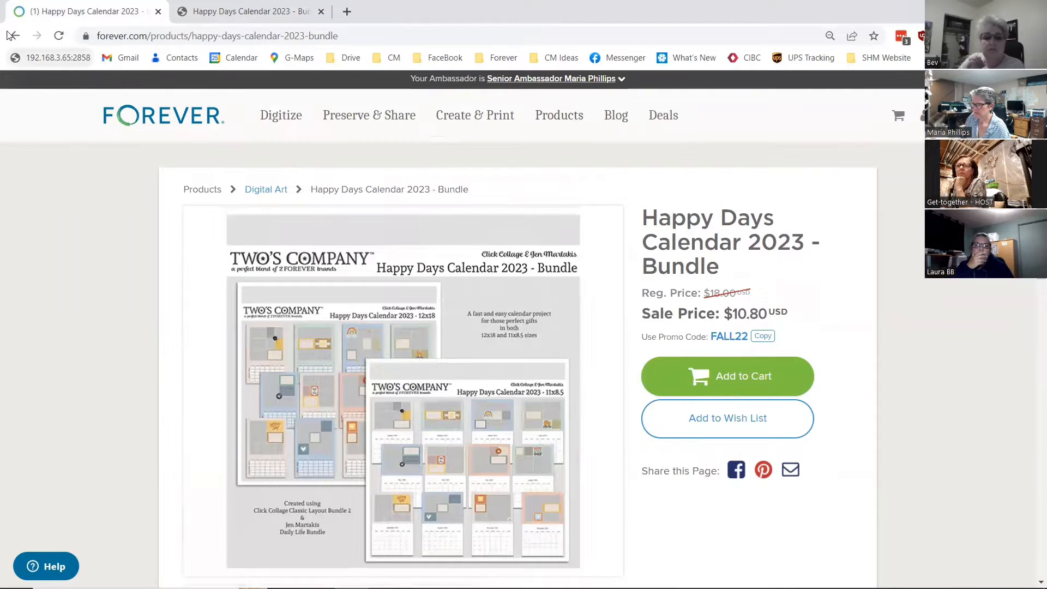
left_click(15, 35)
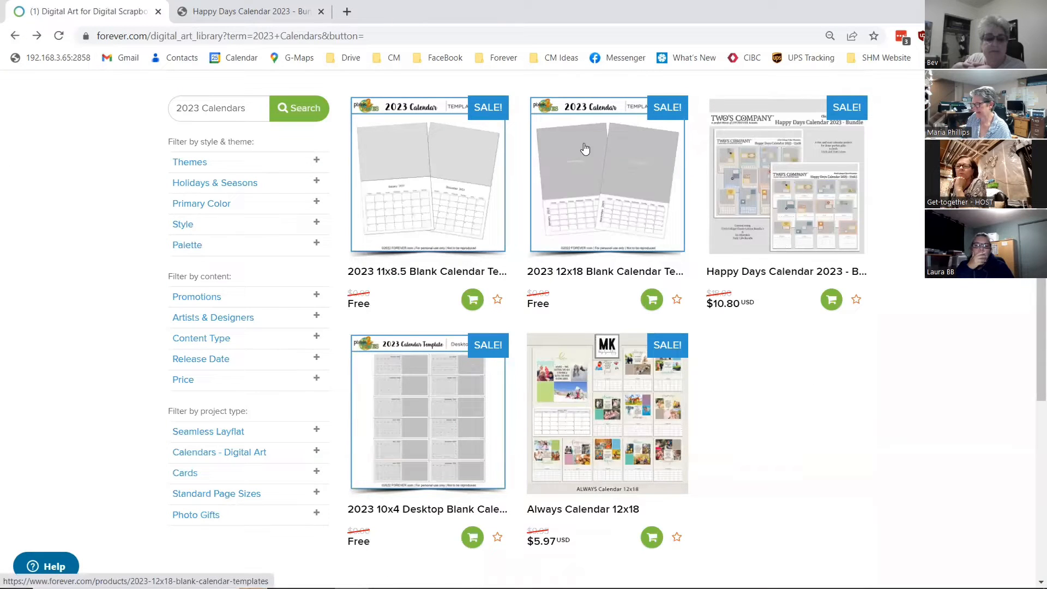
Step: Add the free 2023 12x18 Blank Calendar Templates to the cart, check out and place the order
left_click(617, 205)
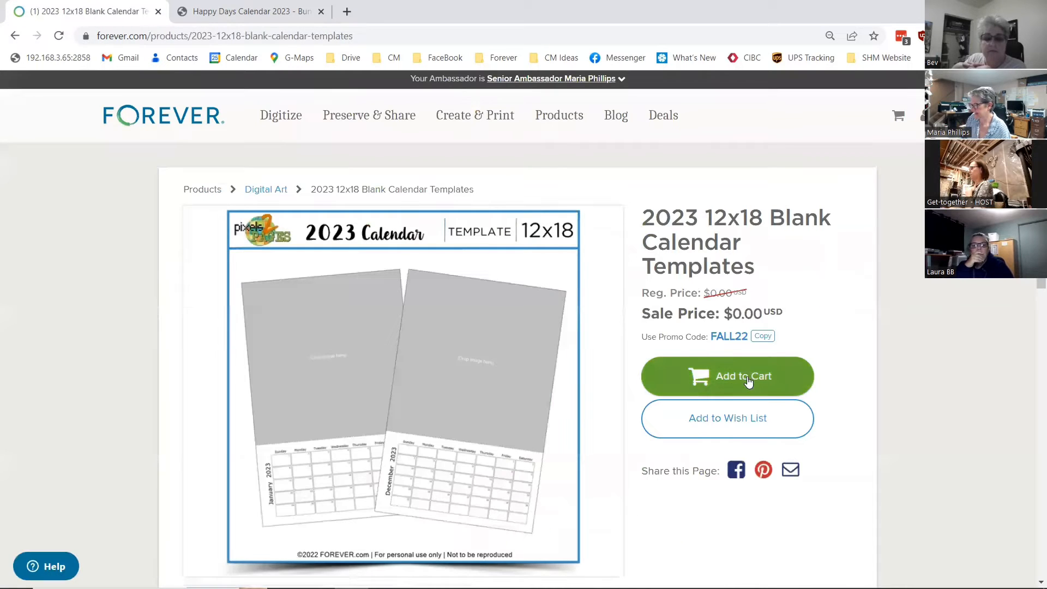
left_click(749, 382)
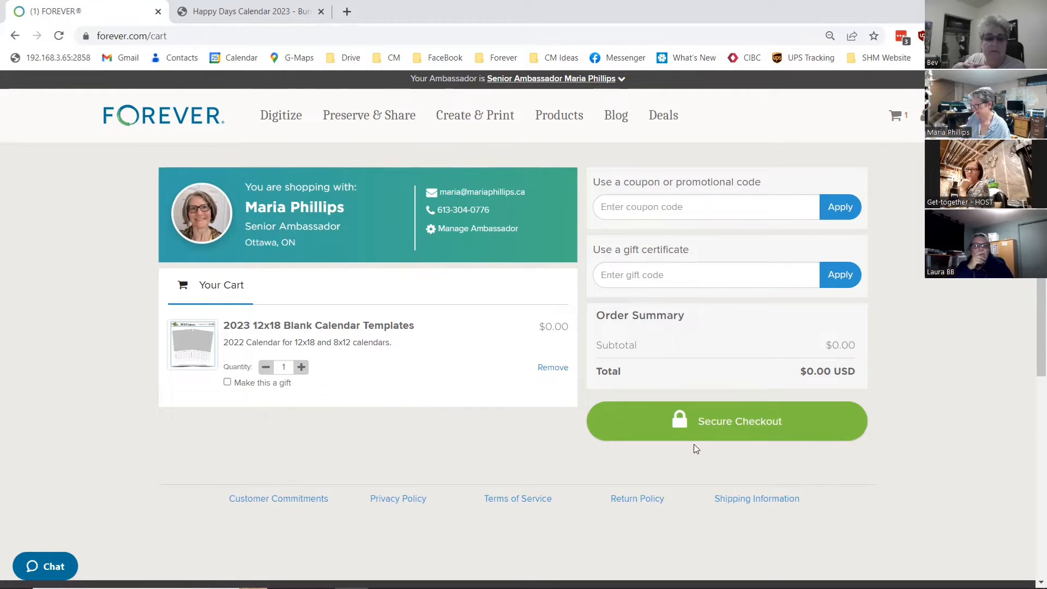
left_click(754, 423)
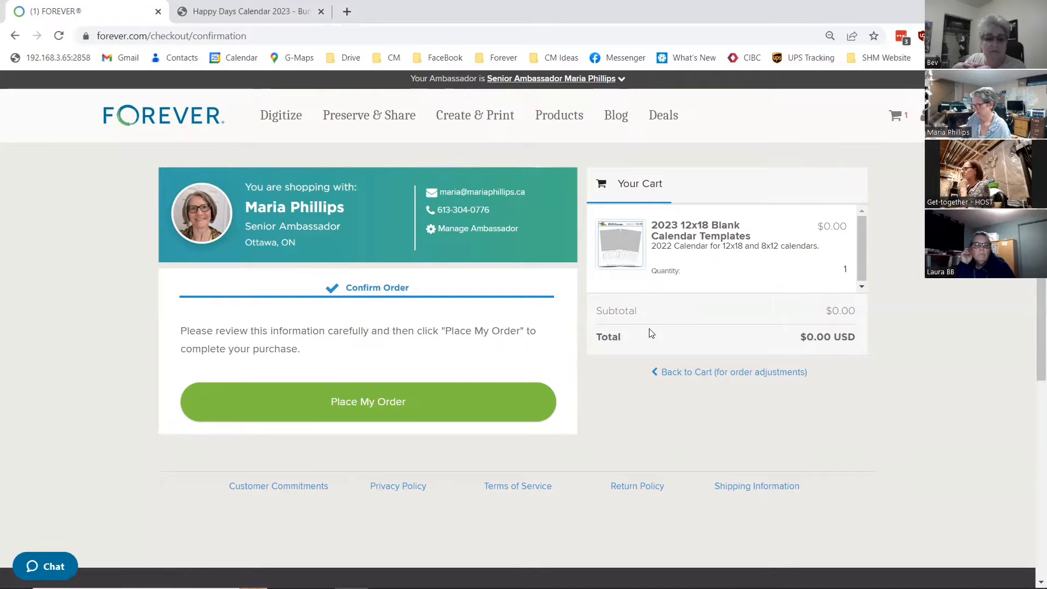
left_click(370, 402)
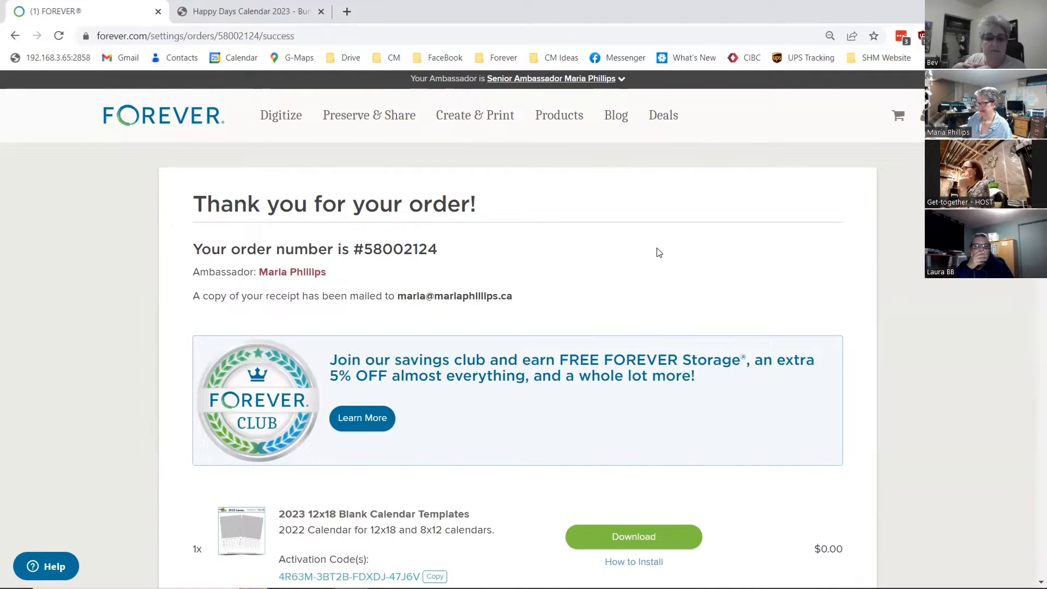
Step: Download the ordered 2023 12x18 Blank Calendar Templates kit into the Downloads folder and check the saved file there
scroll(659, 252, "down", 1)
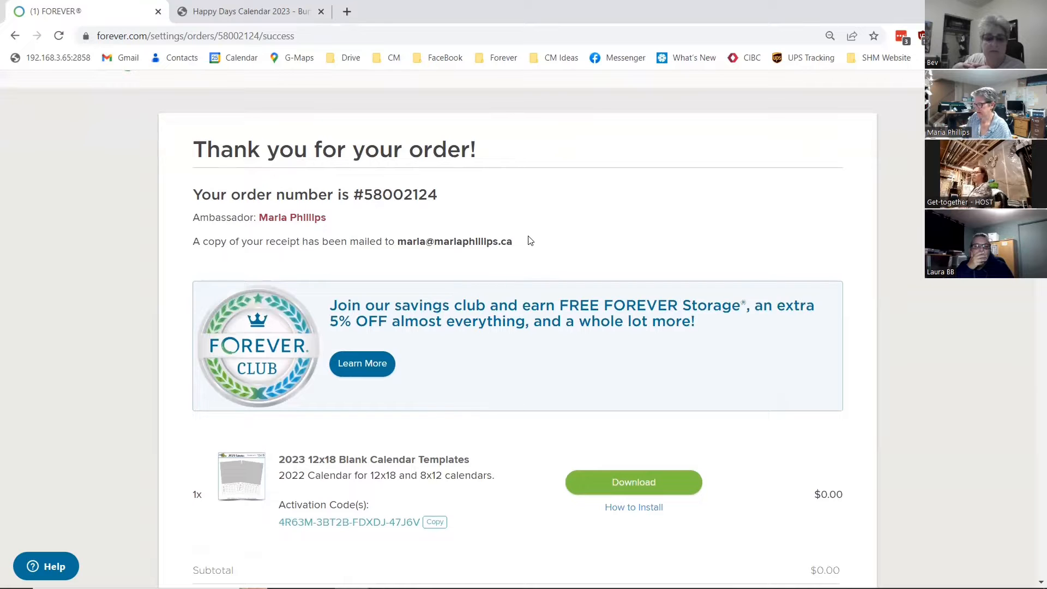
scroll(530, 240, "down", 5)
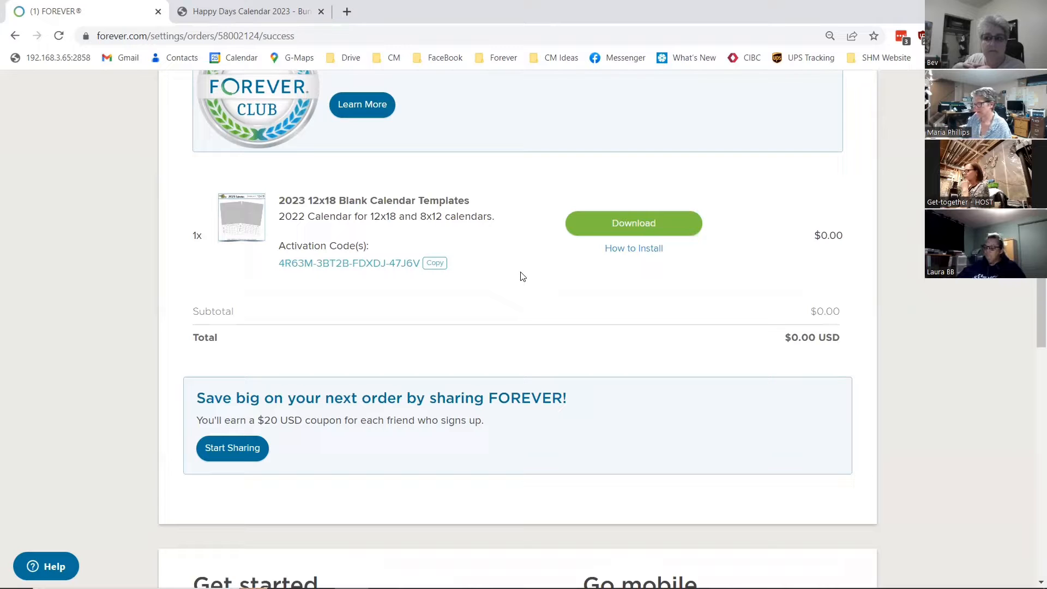
left_click(638, 225)
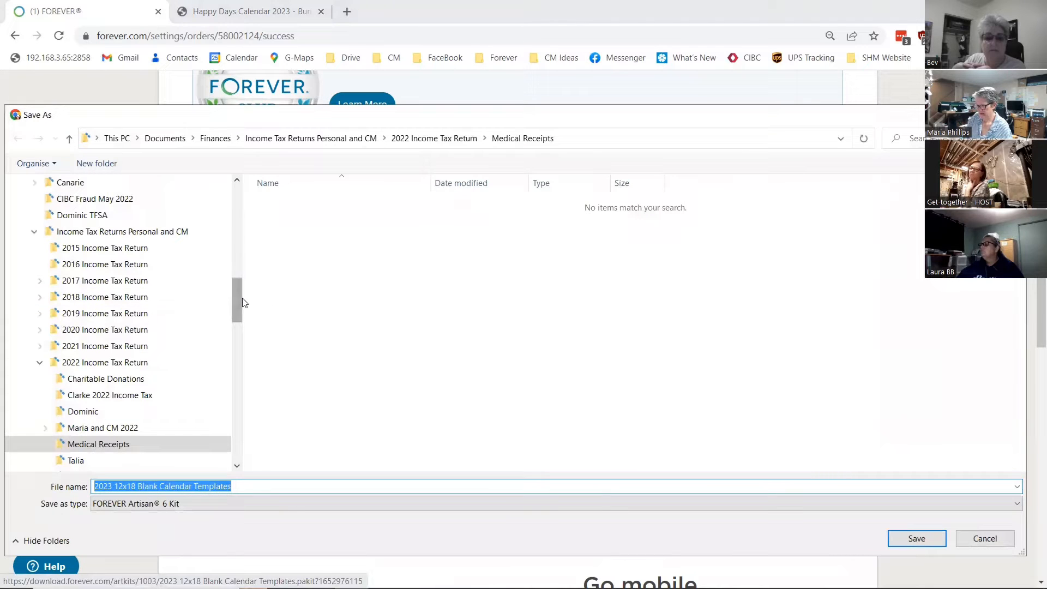
left_click_drag(239, 297, 234, 203)
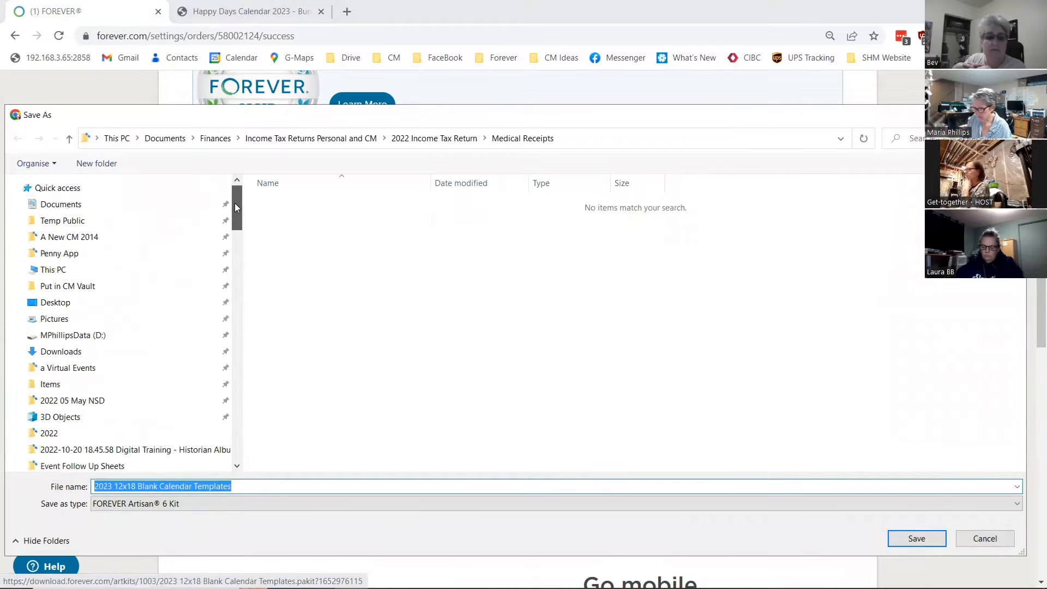
left_click(62, 353)
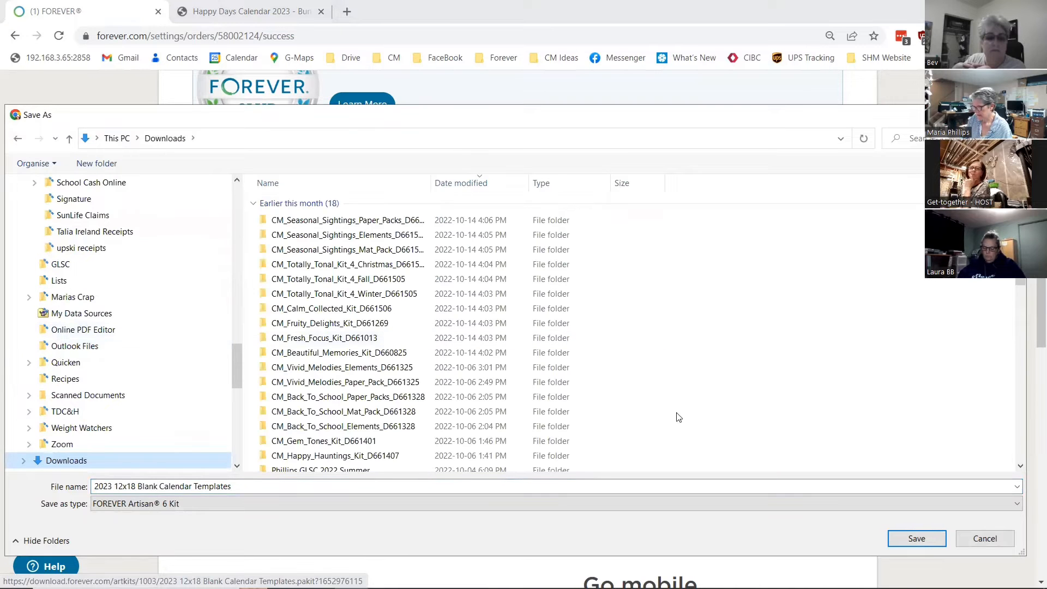
left_click(916, 538)
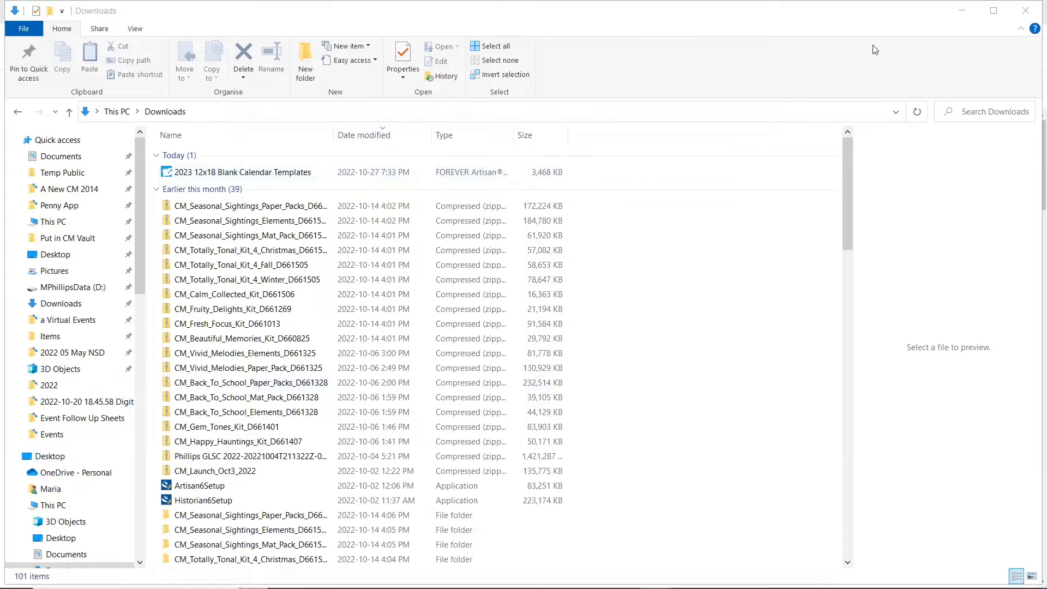
left_click(963, 12)
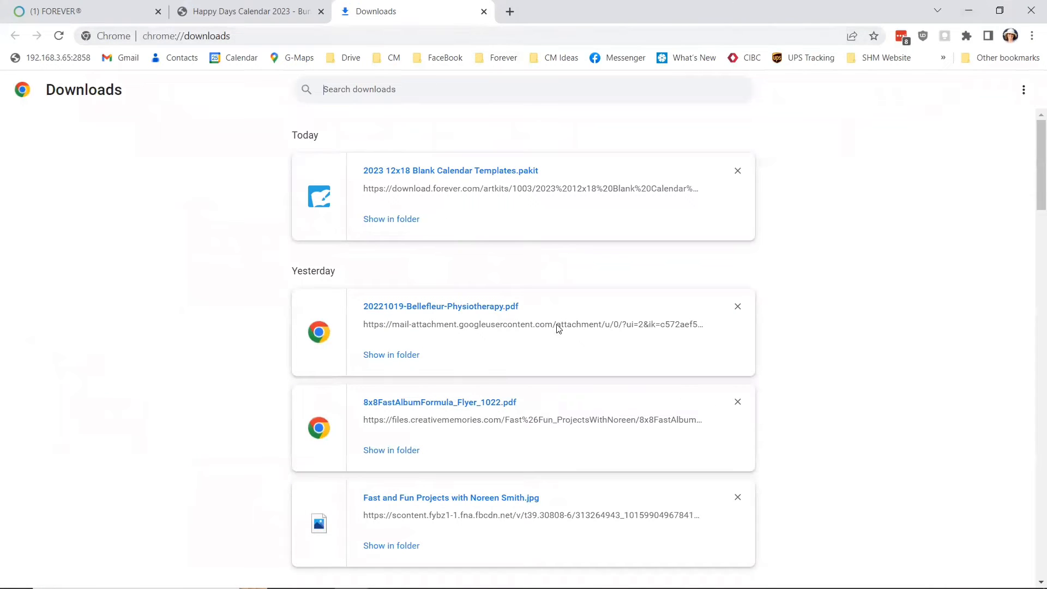
Step: Switch to Artisan 6 and choose the 2023 12x18 Blank Calendar Templates file from Downloads for import as a commercial art kit
left_click(588, 575)
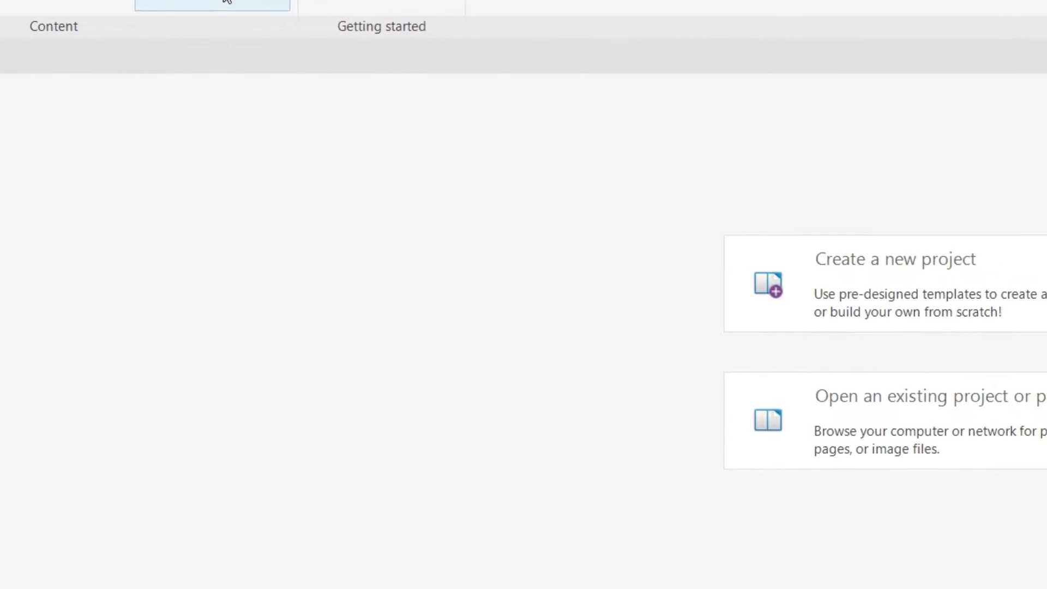
left_click(11, 1)
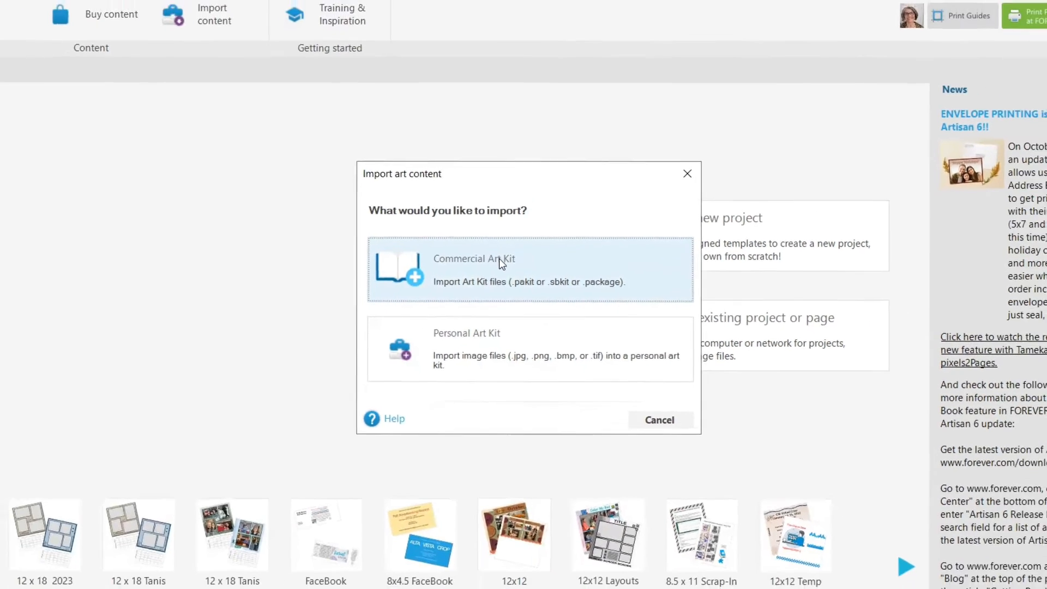
left_click(500, 260)
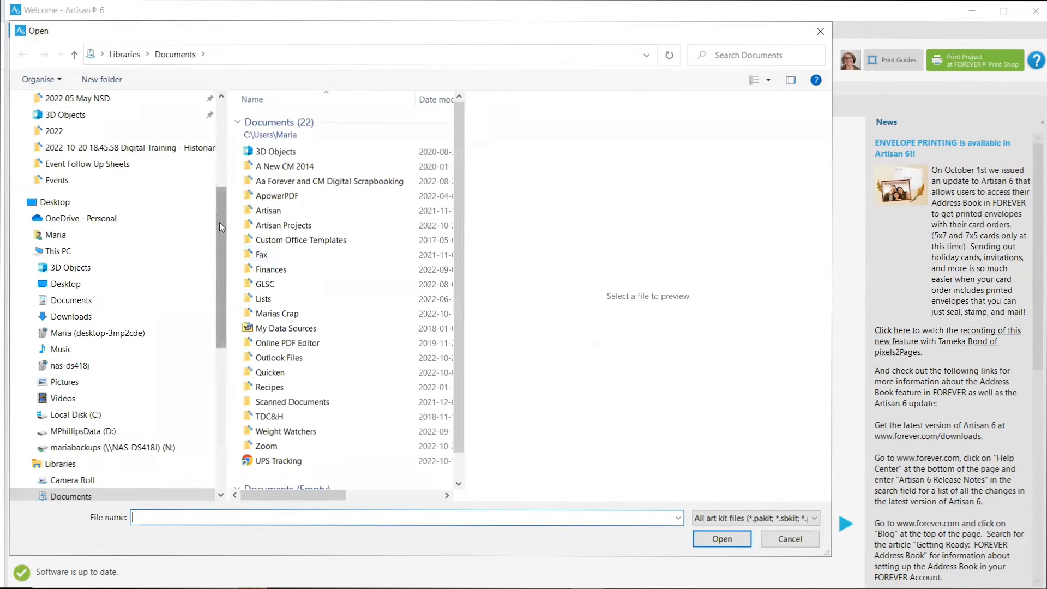
left_click_drag(219, 222, 224, 122)
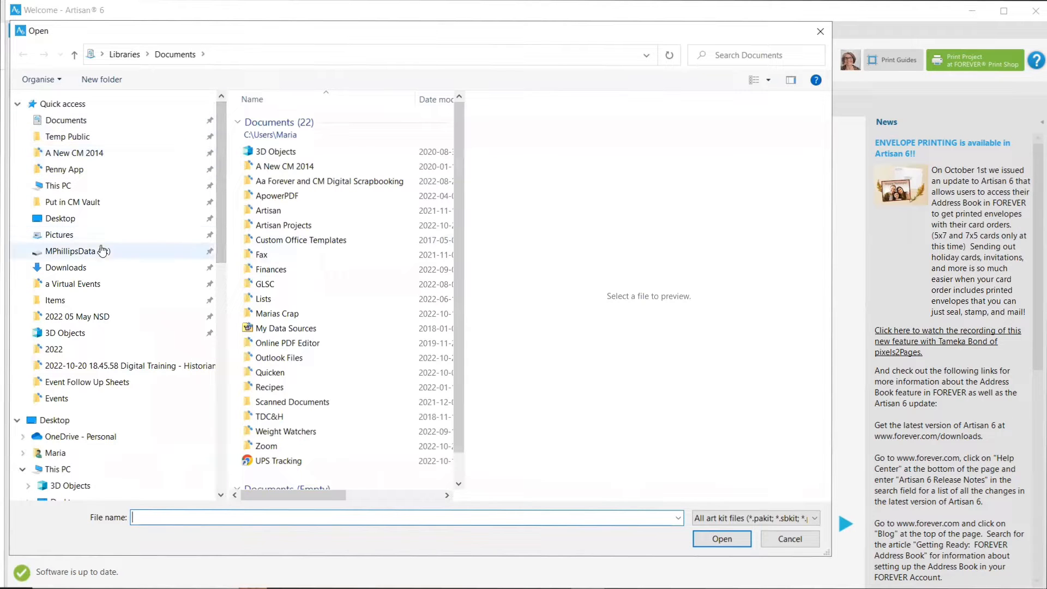
left_click(65, 268)
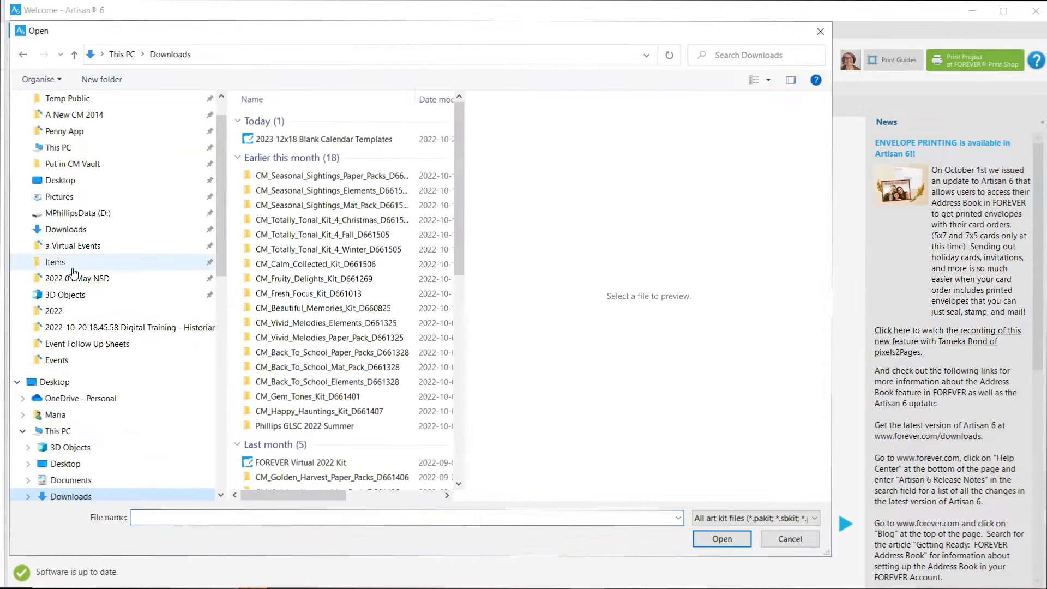
left_click(320, 140)
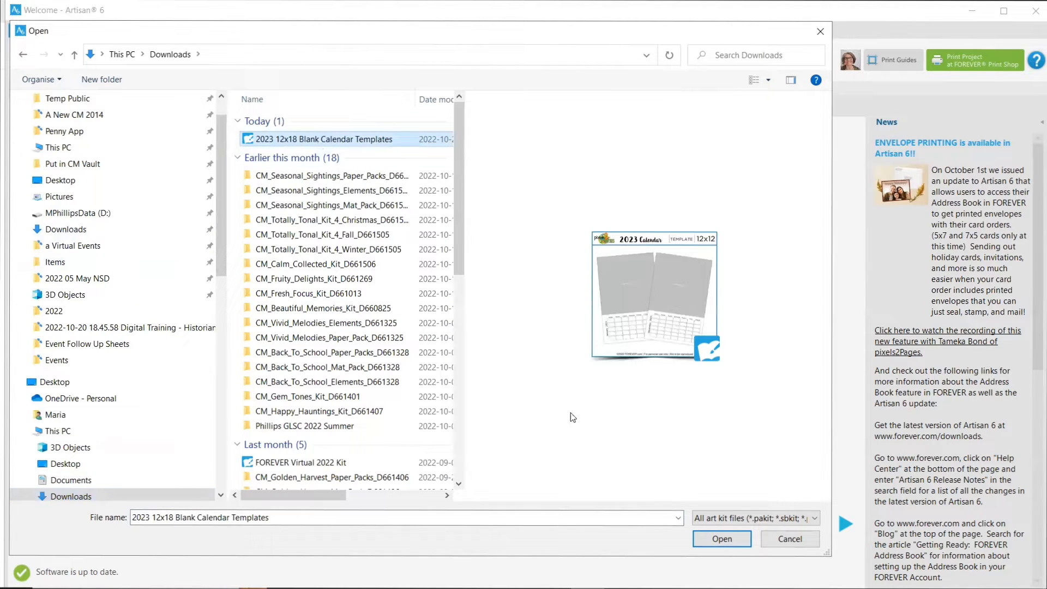
left_click(723, 540)
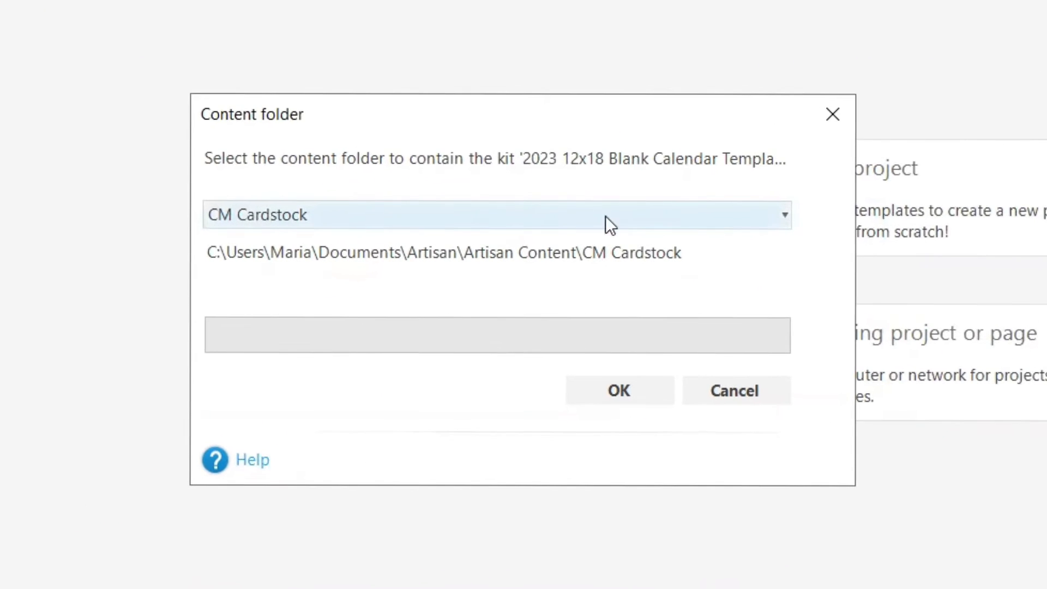
Step: Import the kit into the Commercial Art Kits content folder
left_click(785, 214)
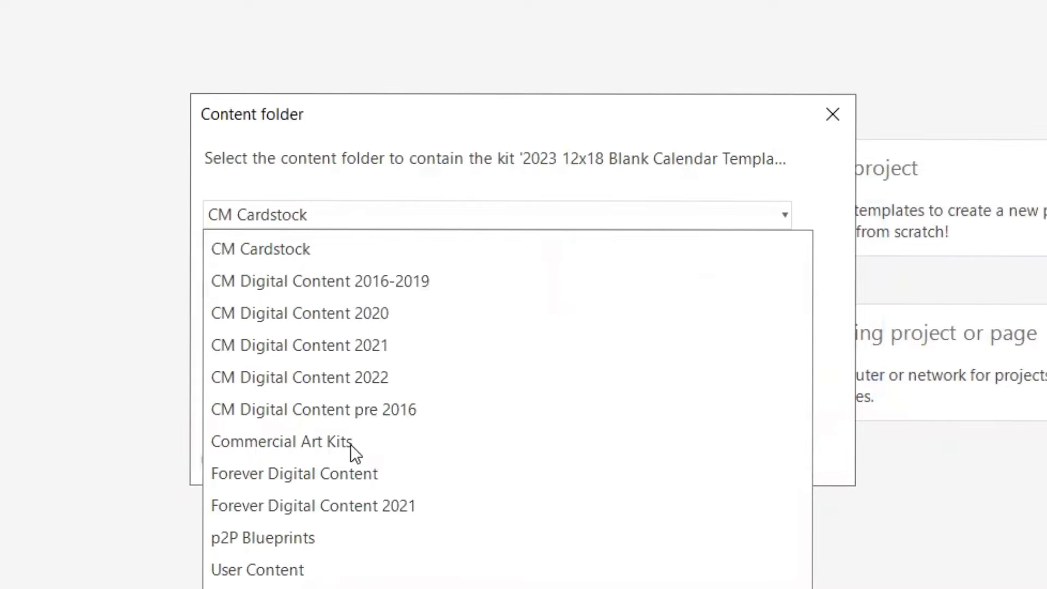
left_click(319, 440)
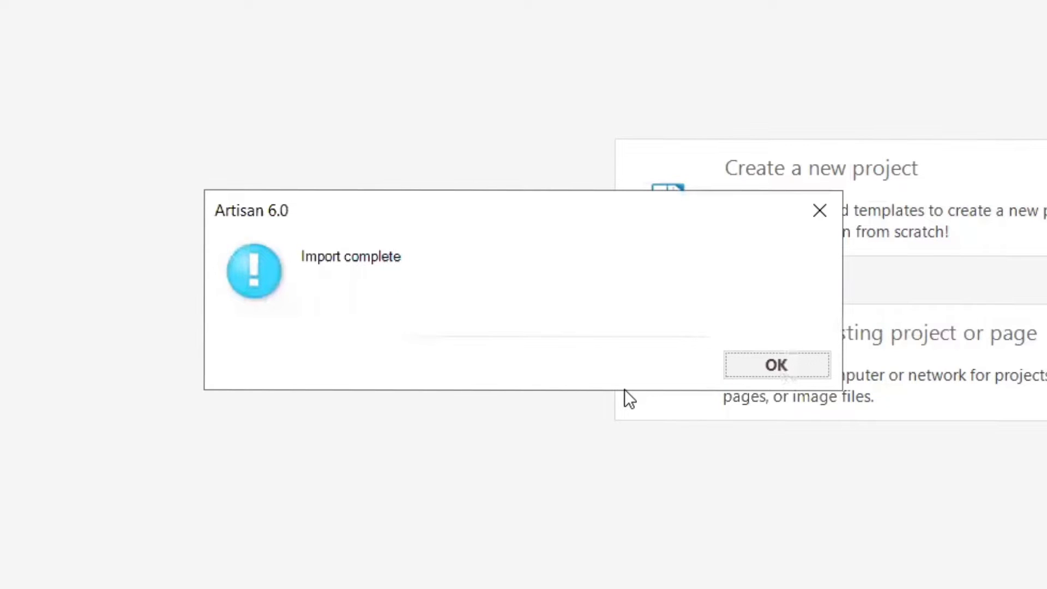
left_click(772, 364)
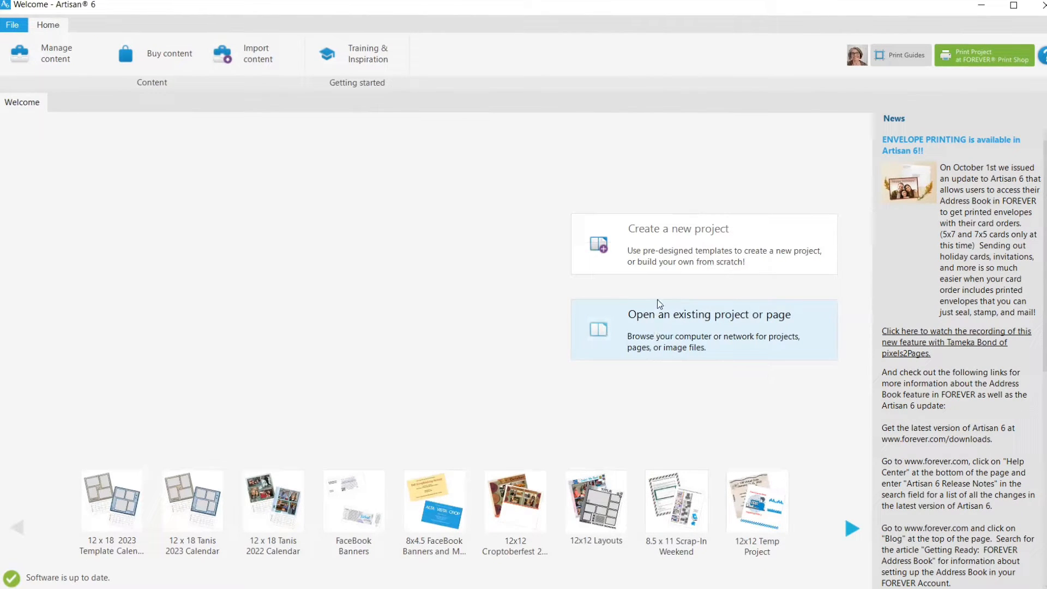
Step: Start a new 12x18 wall calendar project using the 2023 12x18 Blank Calendar template
left_click(699, 257)
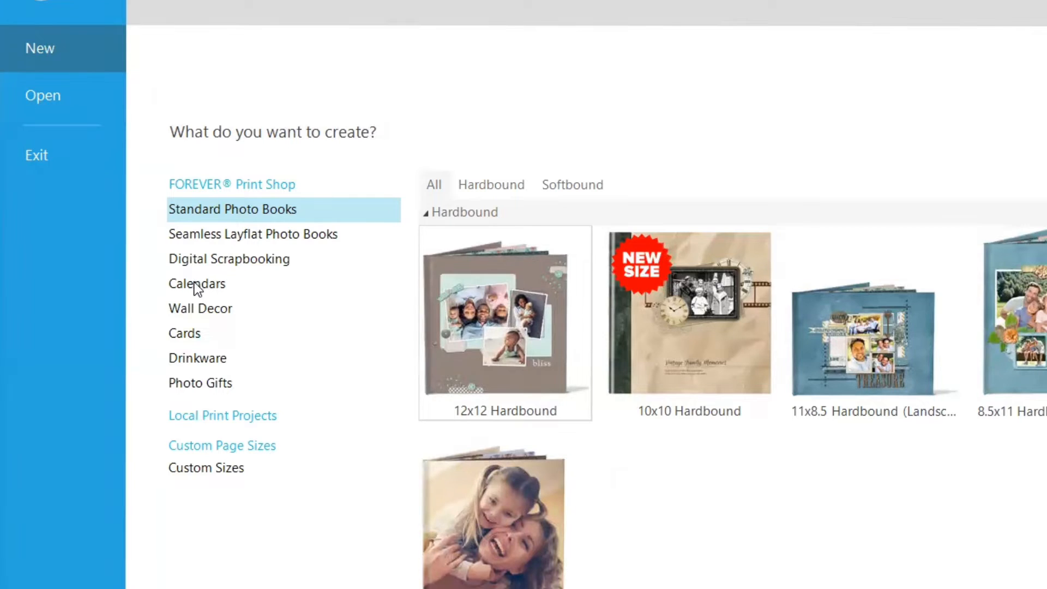
left_click(195, 284)
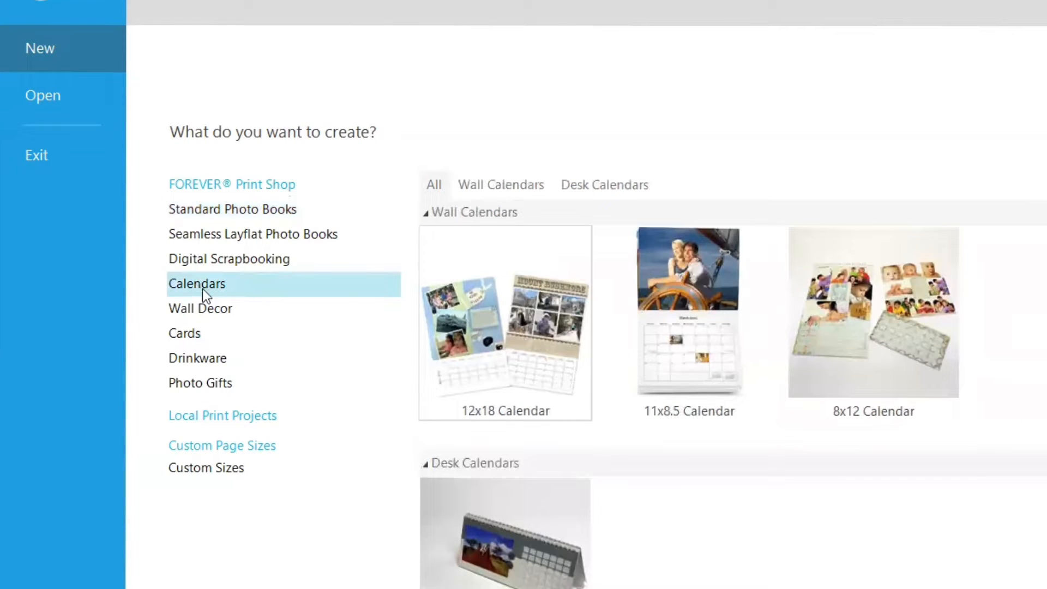
mouse_move(502, 360)
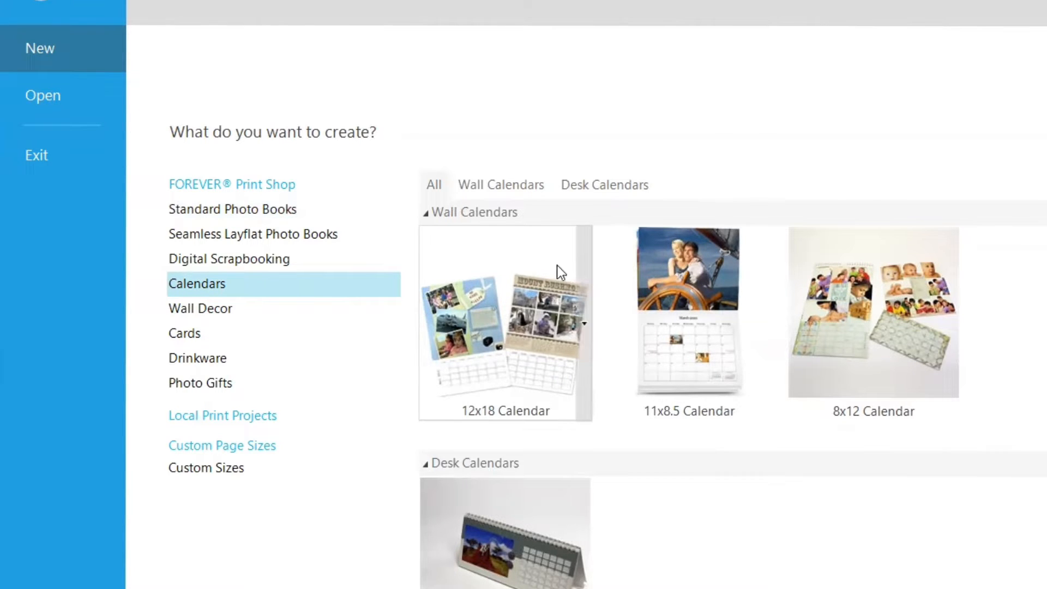
left_click(528, 374)
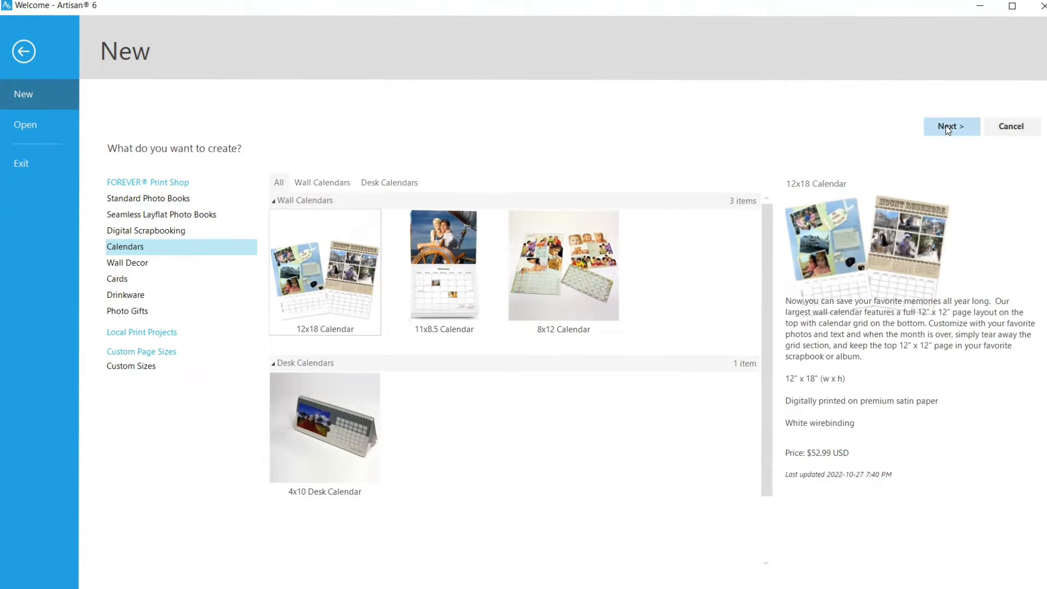
left_click(946, 125)
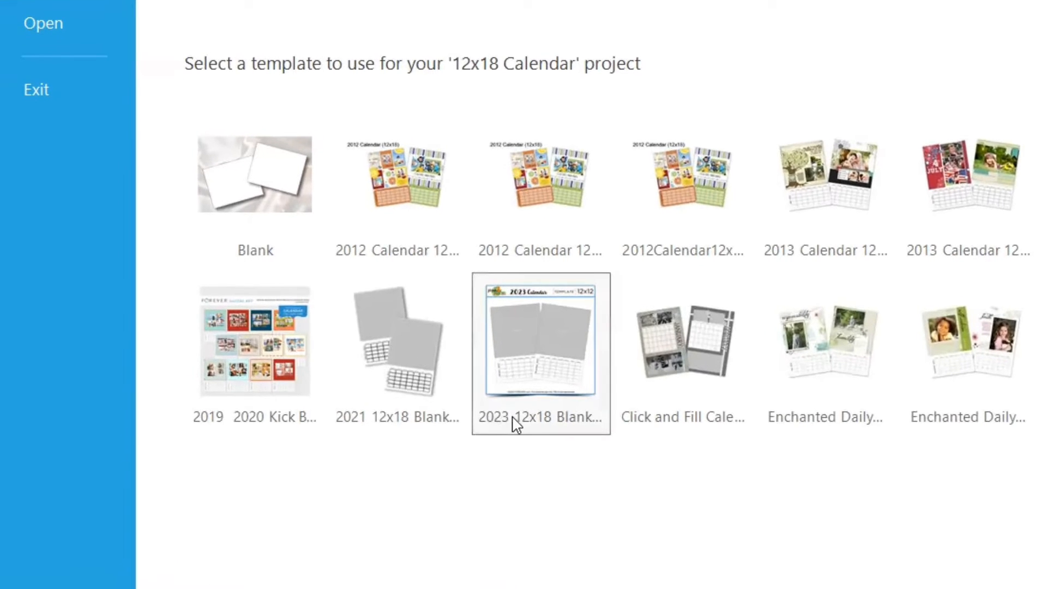
mouse_move(545, 423)
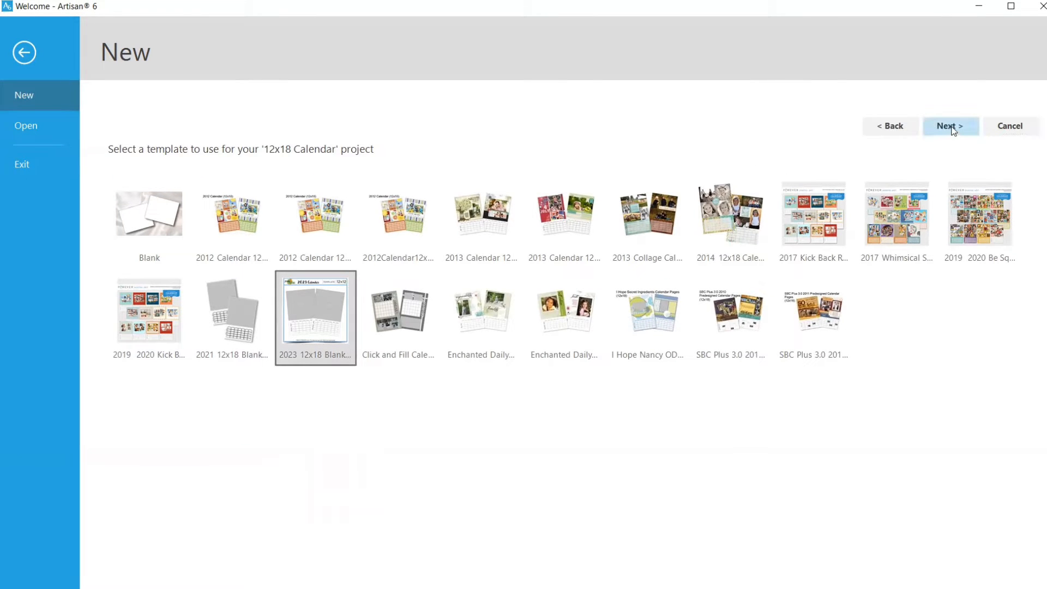
left_click(953, 130)
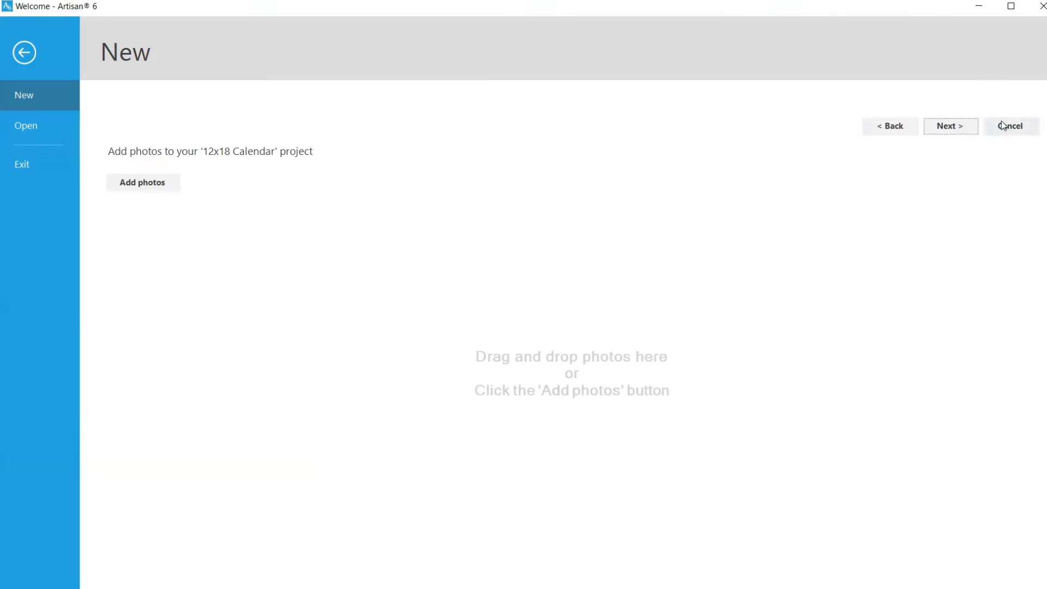
Step: Skip adding photos, name the project "12x18 2023 Calendar" and create it
left_click(951, 129)
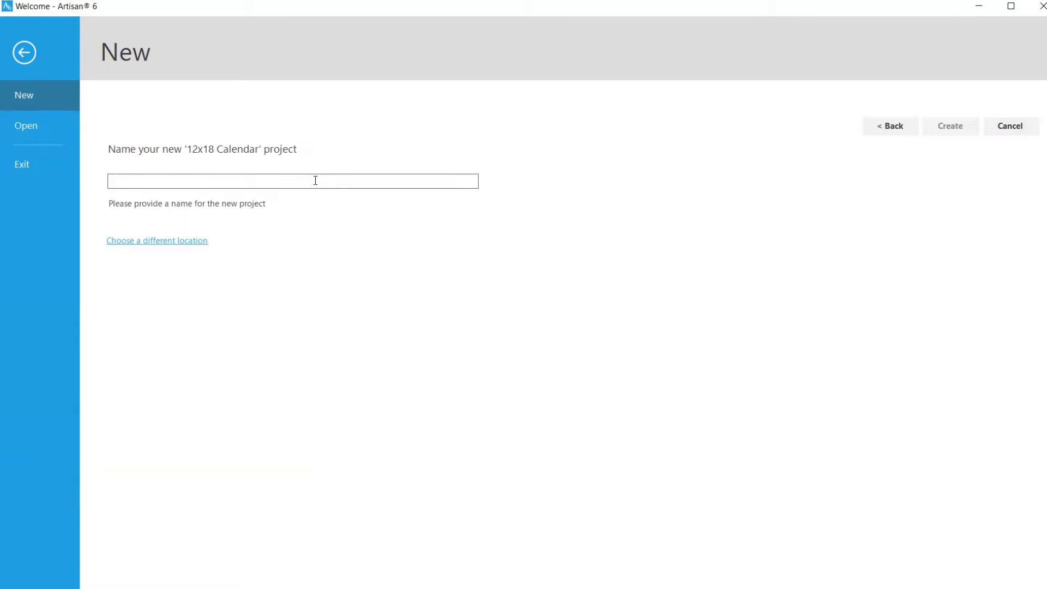
type("12x")
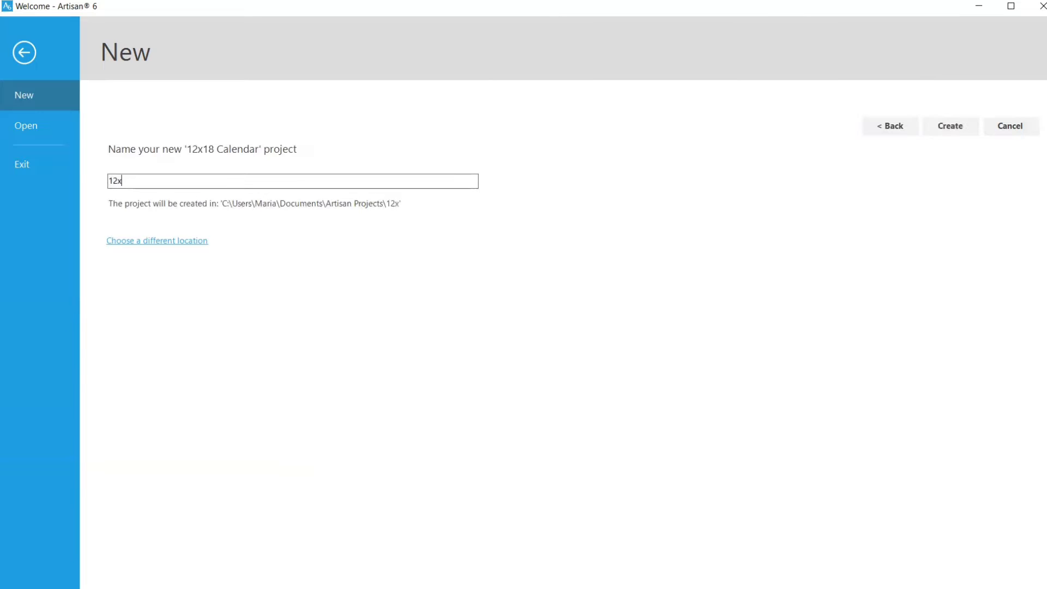
type("18")
type("2023 Calen")
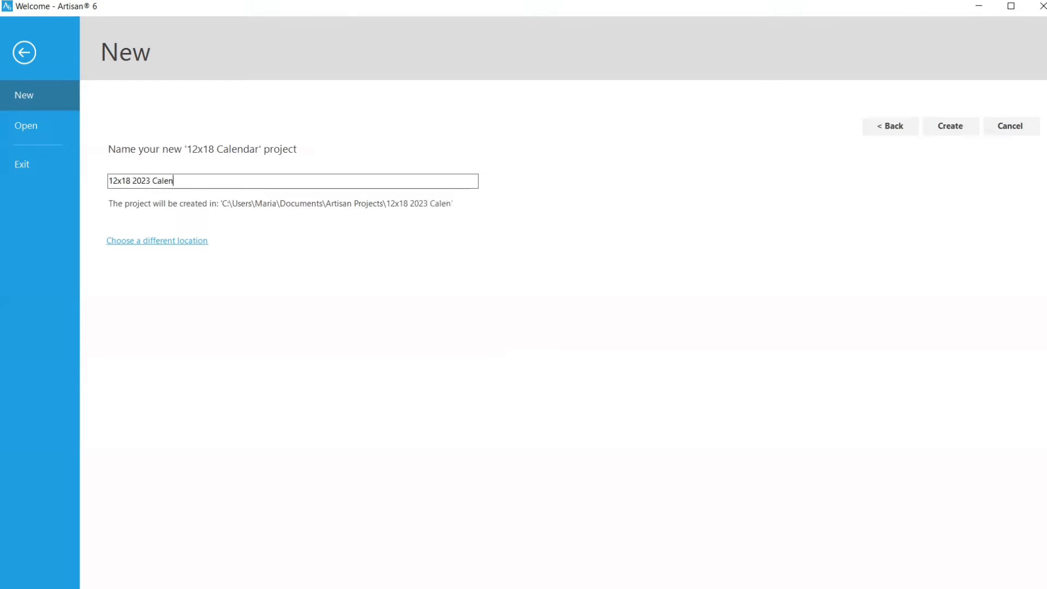
type("dar")
left_click(950, 127)
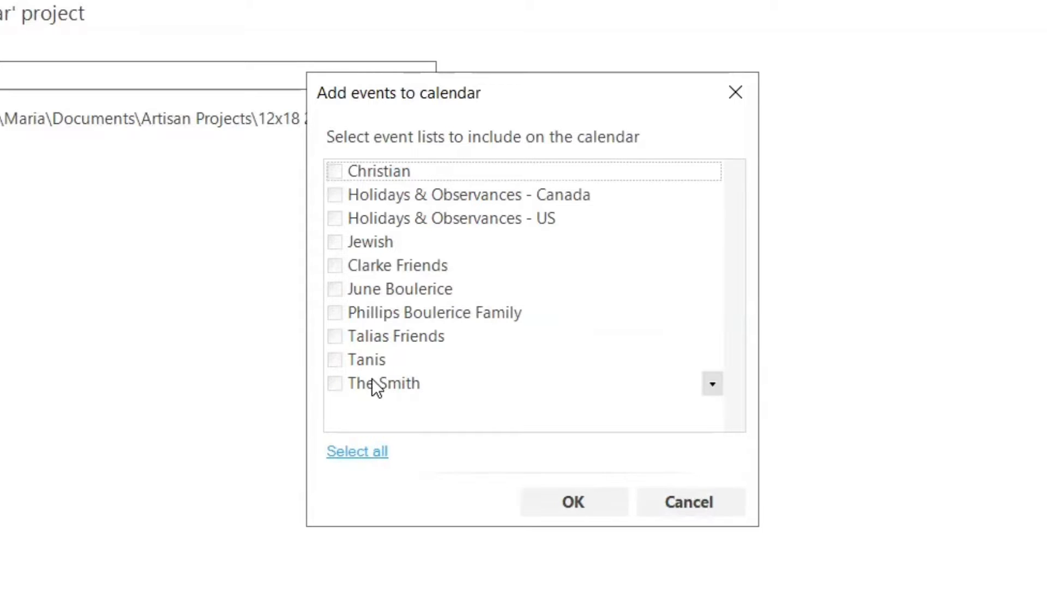
Step: Include only the Christian, Holidays & Observances - Canada and custom family event lists on the calendar
left_click(335, 383)
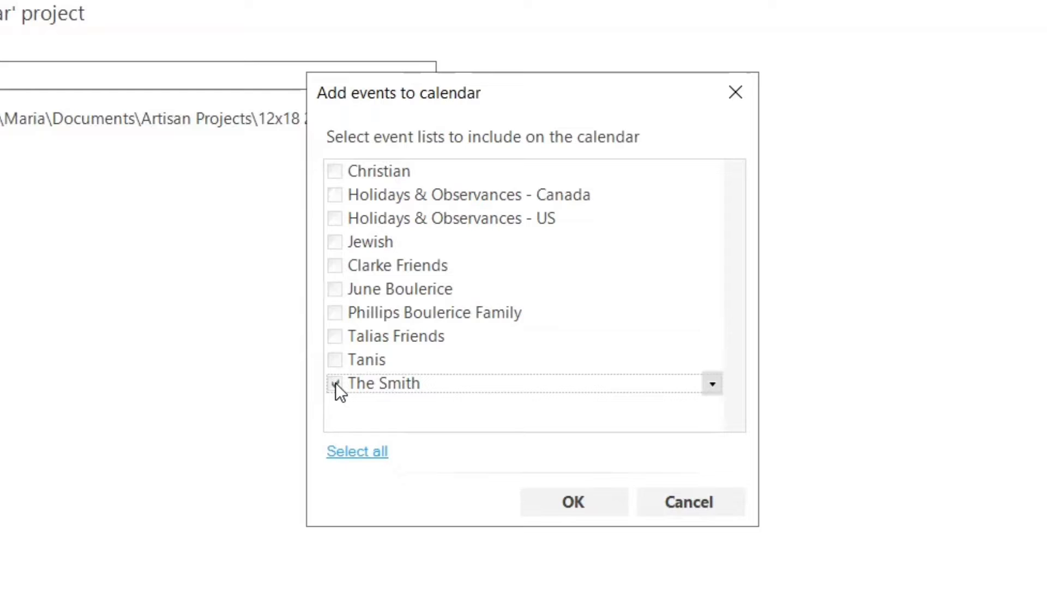
left_click(336, 311)
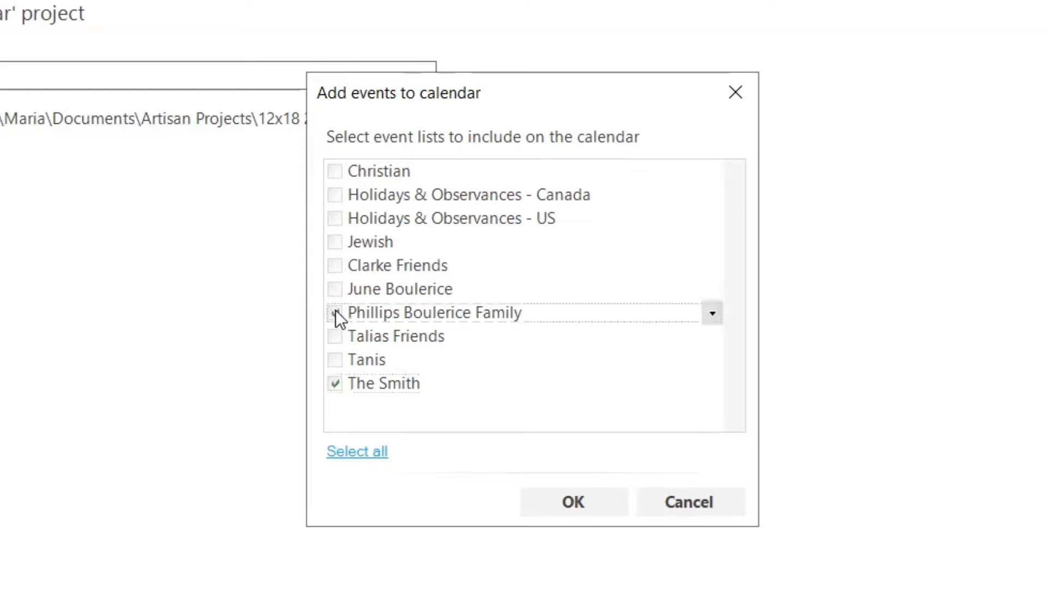
left_click(336, 383)
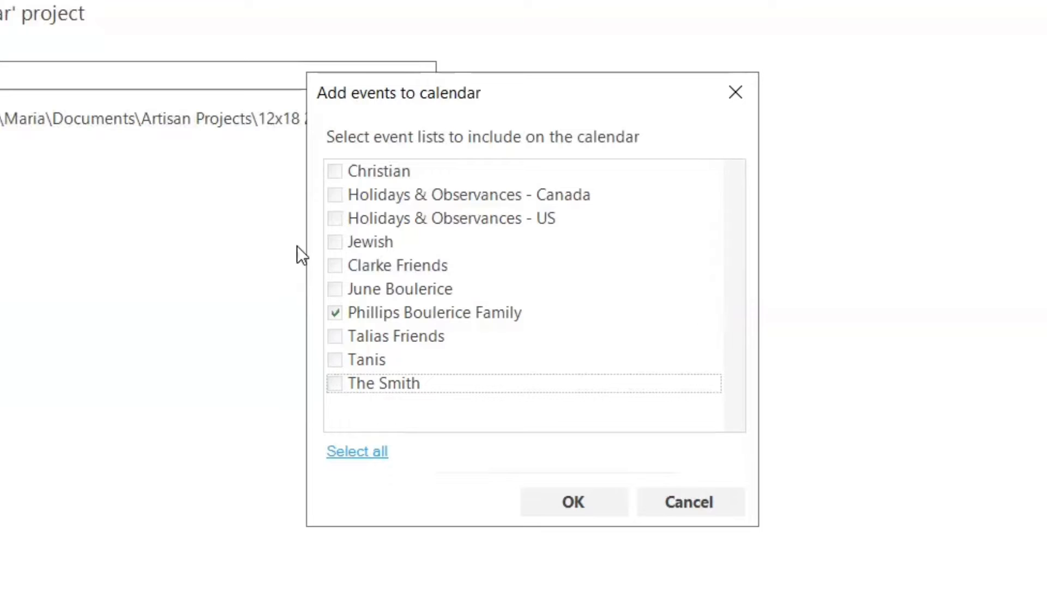
left_click(335, 172)
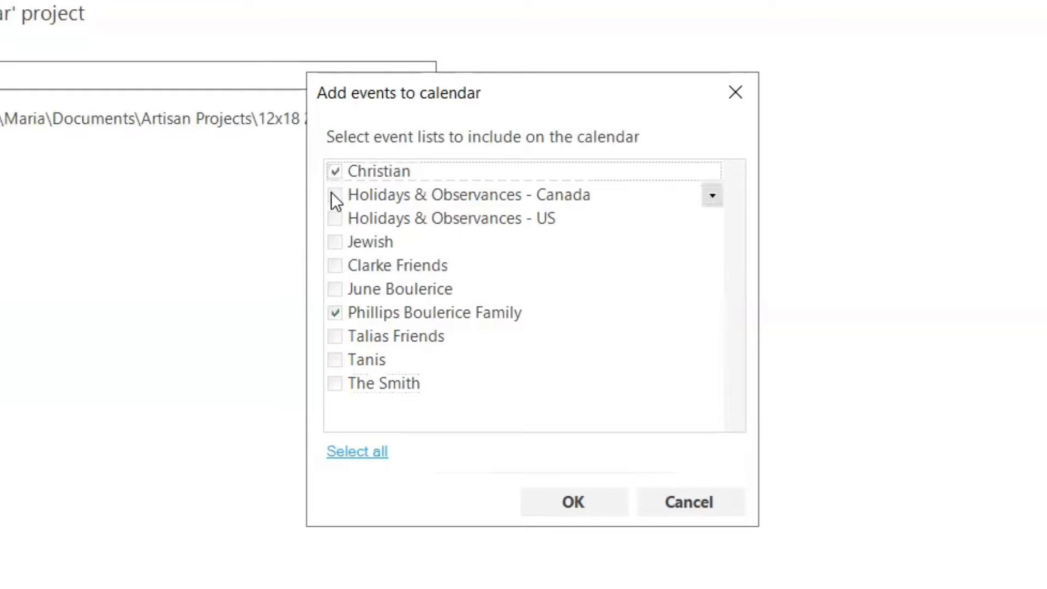
left_click(335, 195)
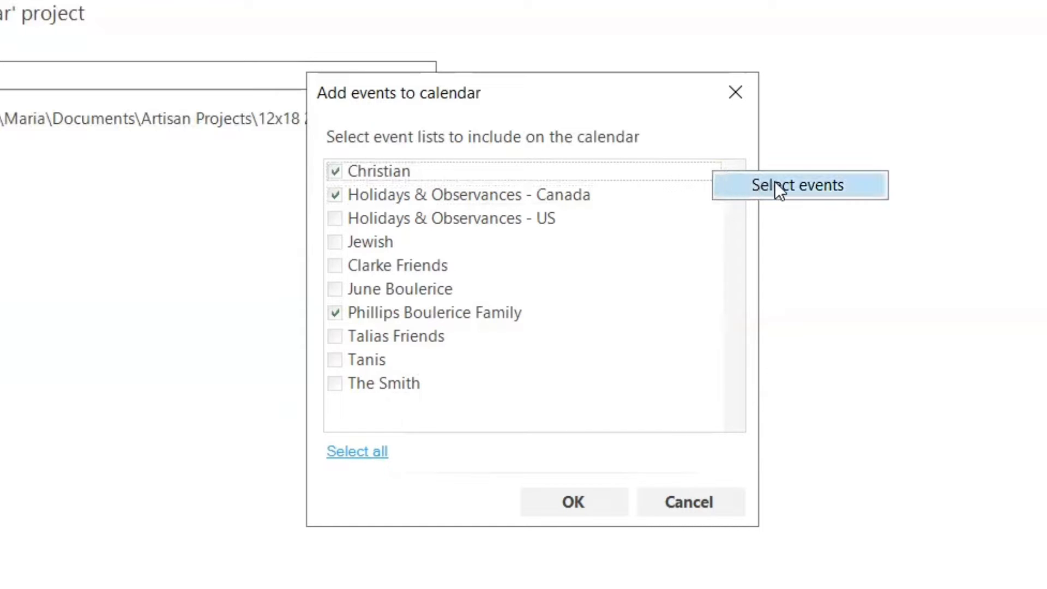
Step: In the Christian list's event selection, exclude every event from Ascension Day through Feast of St. Francis of Assisi
left_click(783, 193)
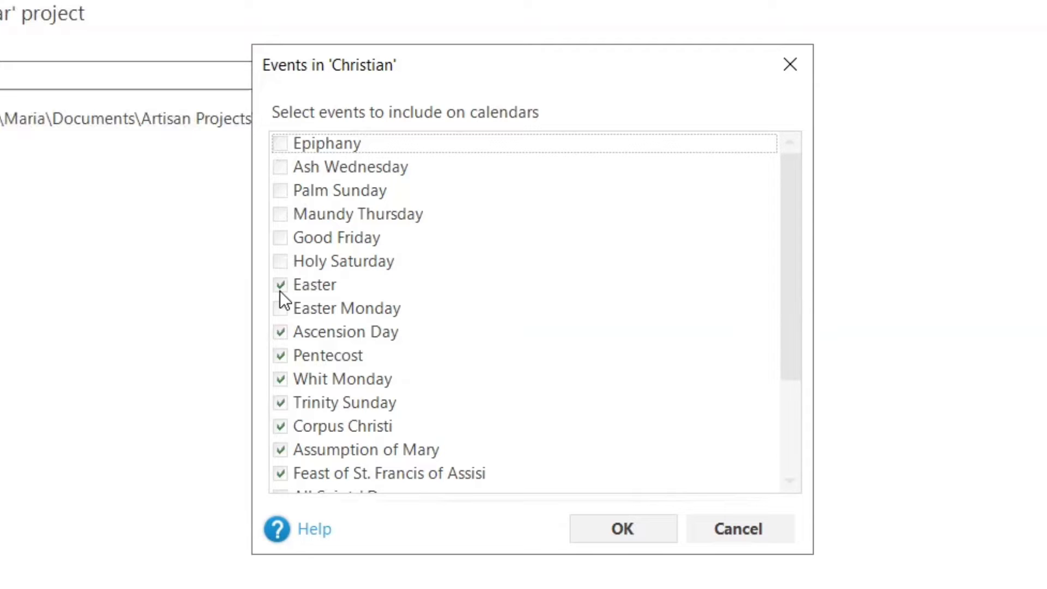
left_click(280, 332)
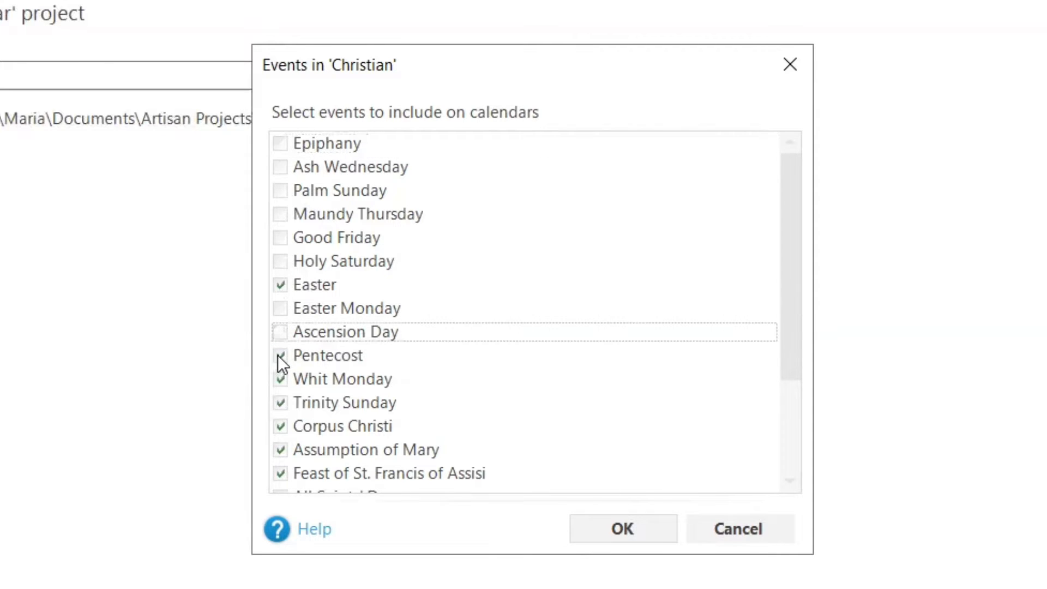
left_click(277, 355)
left_click(277, 377)
left_click(279, 403)
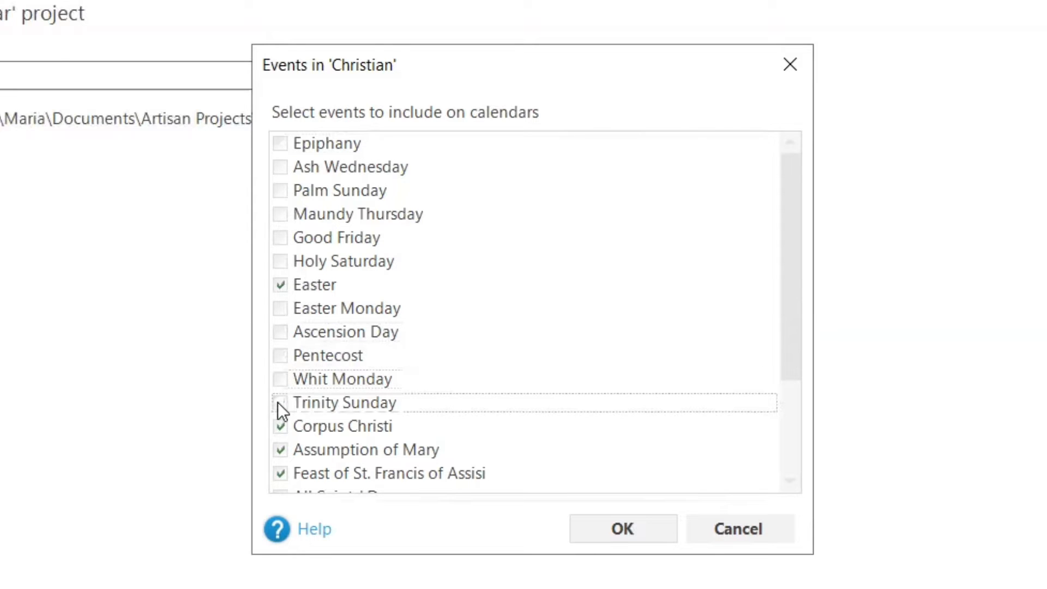
left_click(280, 424)
left_click(280, 449)
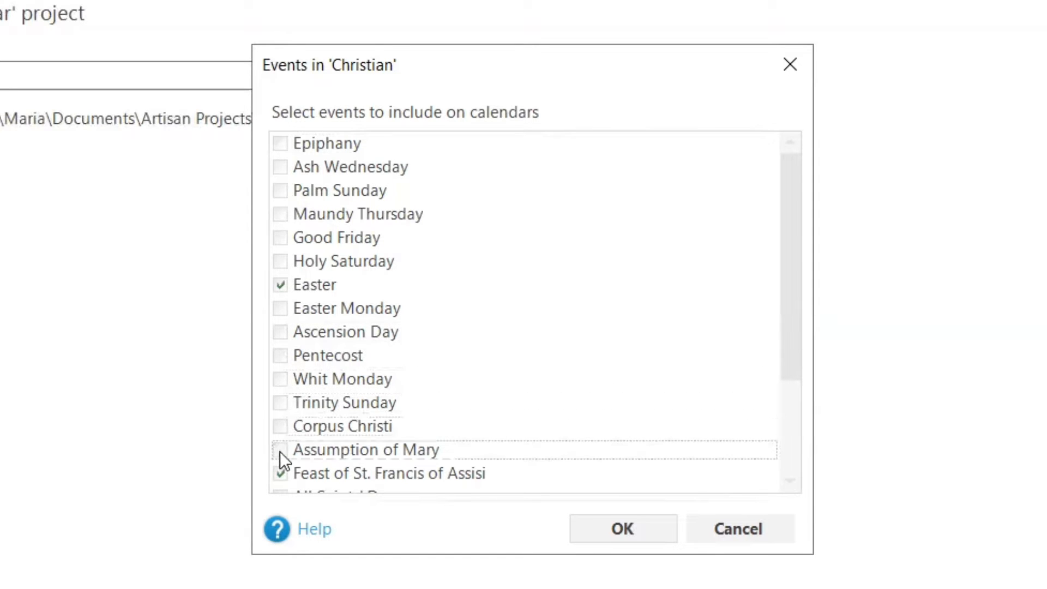
left_click(280, 474)
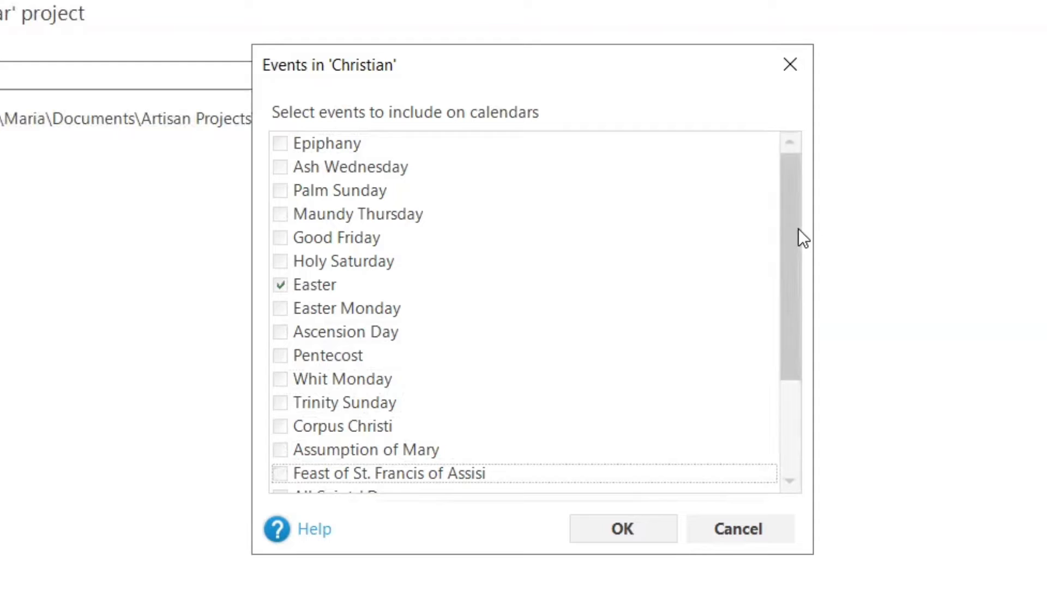
Step: Exclude All Saints' Day, All Souls' Day and First Sunday of Advent from the Christian events, and include Christmas Eve
scroll(787, 227, "down", 1)
left_click_drag(787, 227, 797, 322)
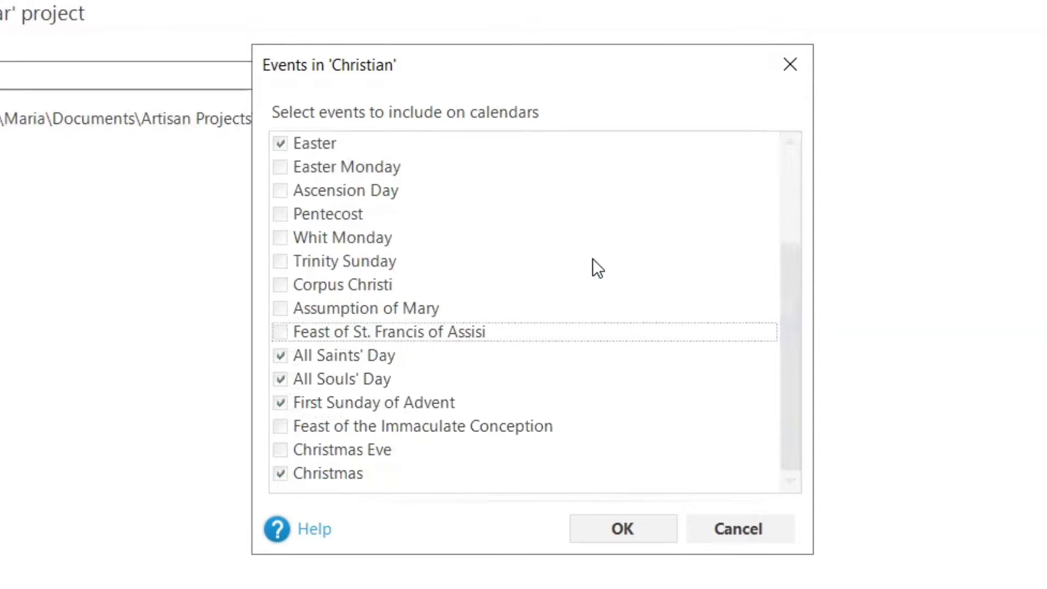
left_click(280, 357)
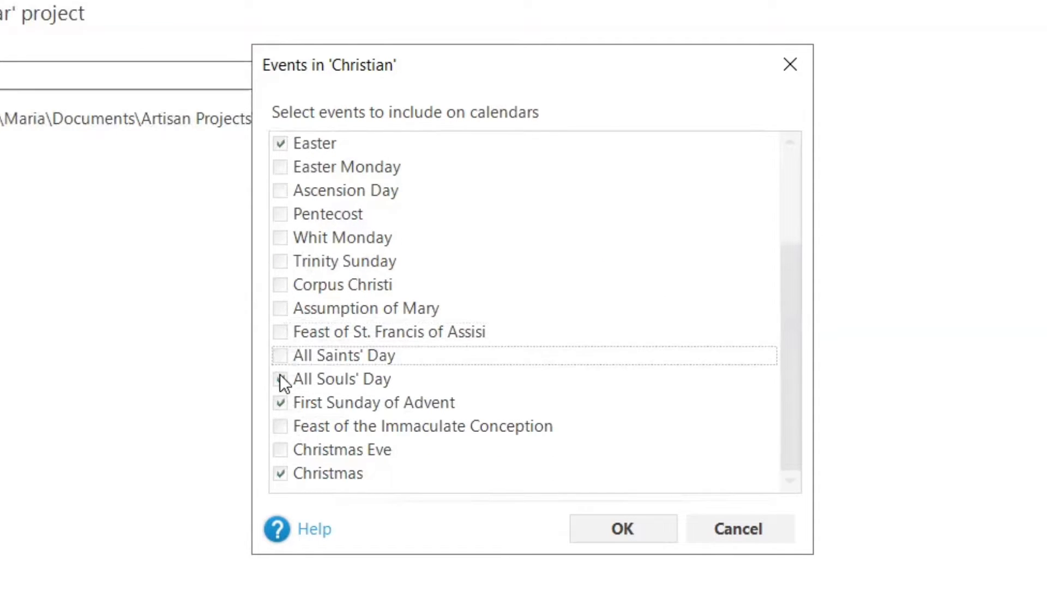
left_click(280, 377)
left_click(279, 402)
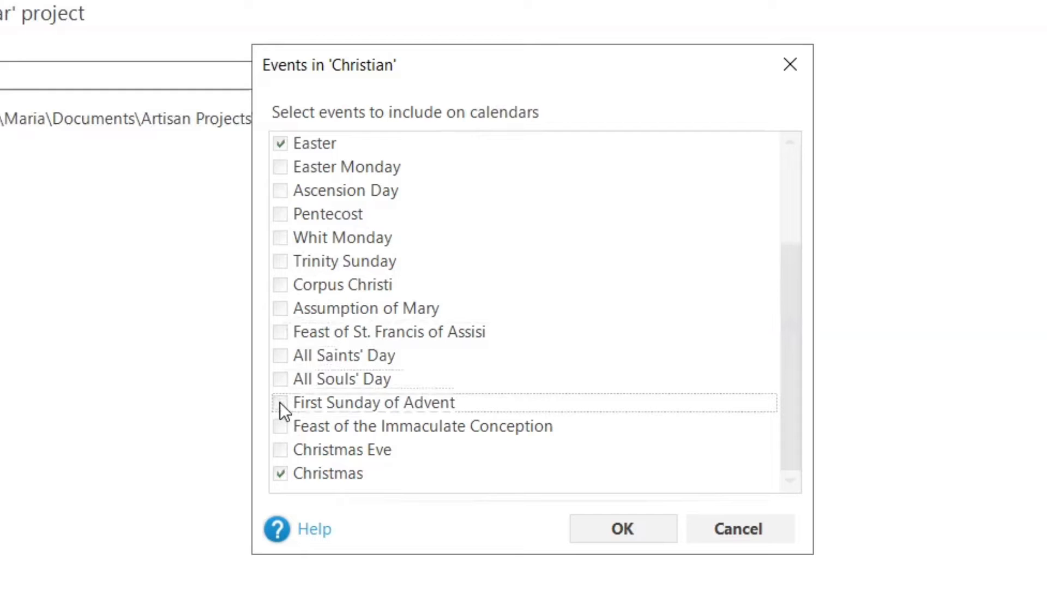
left_click(280, 451)
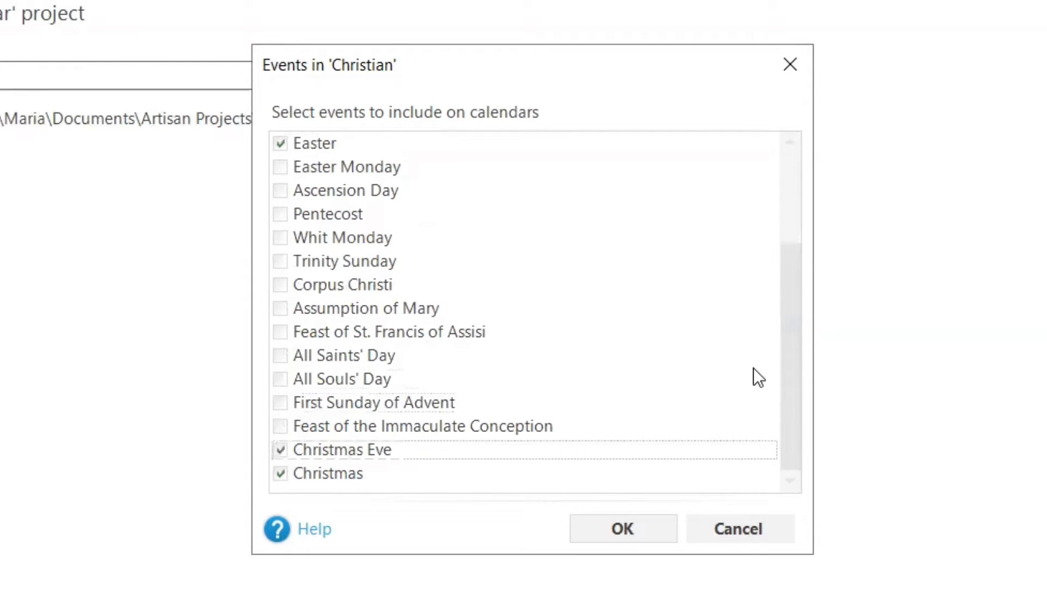
Step: Accept the Christian event selection, include Groundhog Day in the Holidays & Observances - Canada list and add the chosen events to the calendar
left_click(626, 528)
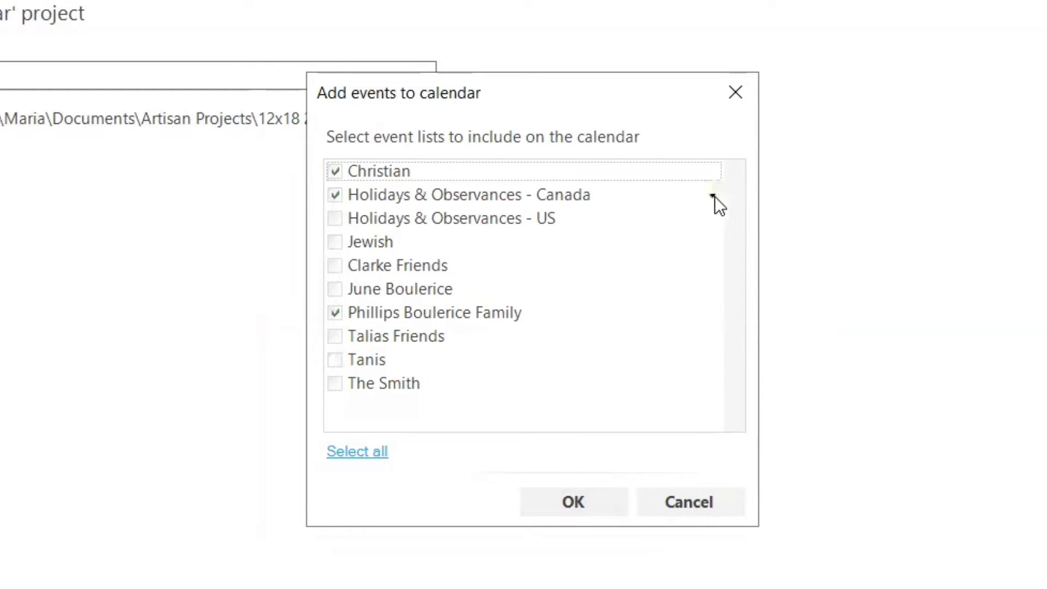
left_click(714, 195)
left_click(778, 214)
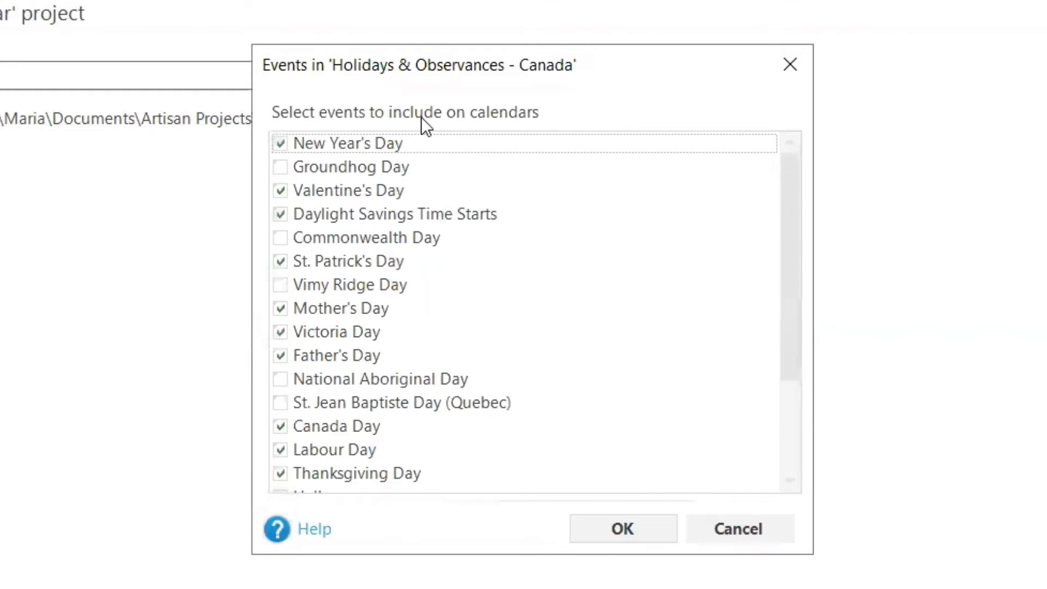
left_click(283, 166)
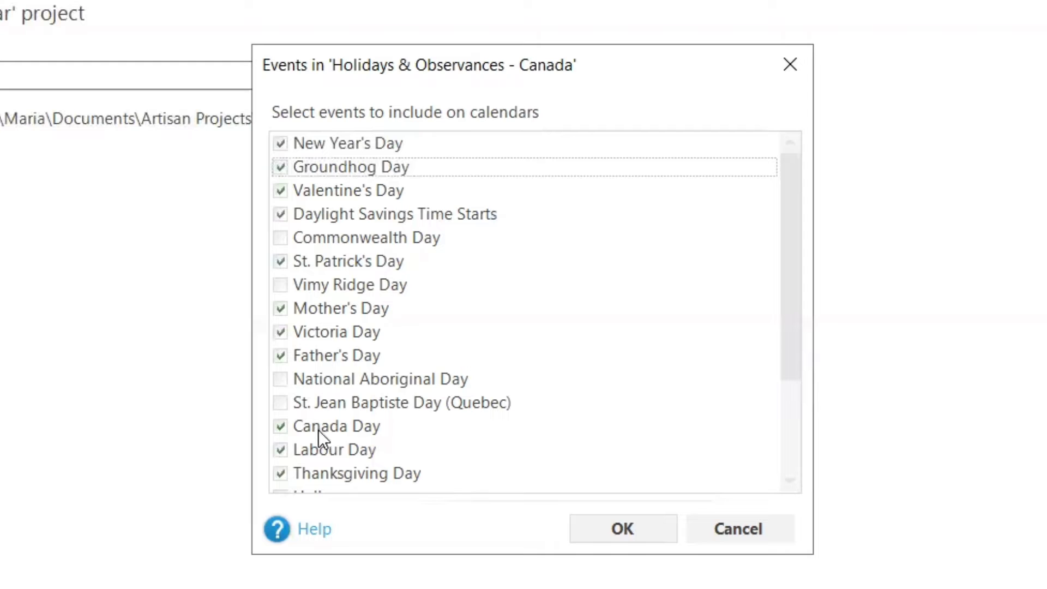
left_click_drag(781, 351, 799, 498)
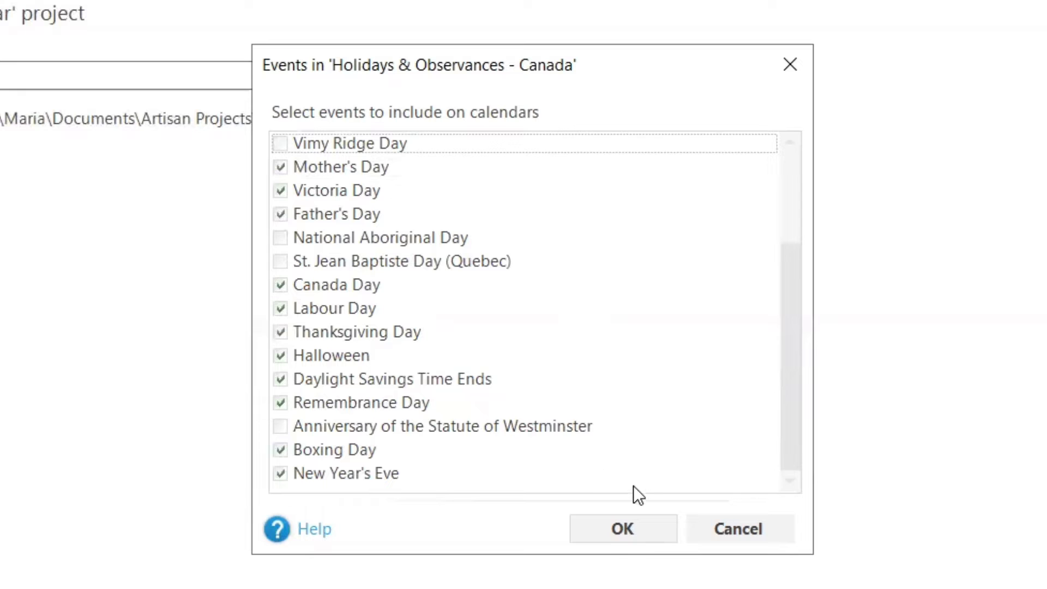
left_click(623, 528)
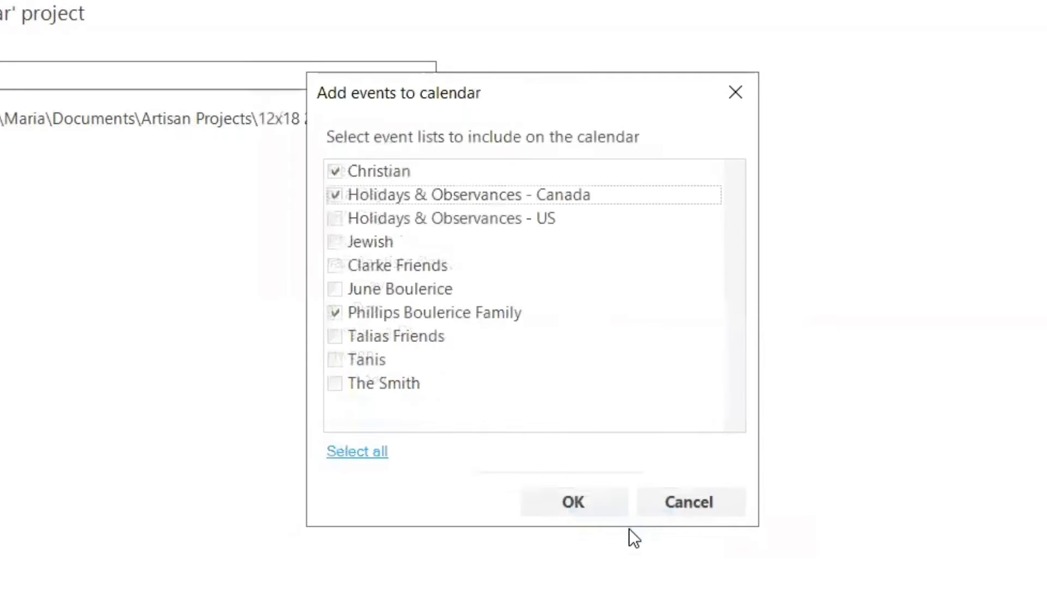
left_click(573, 502)
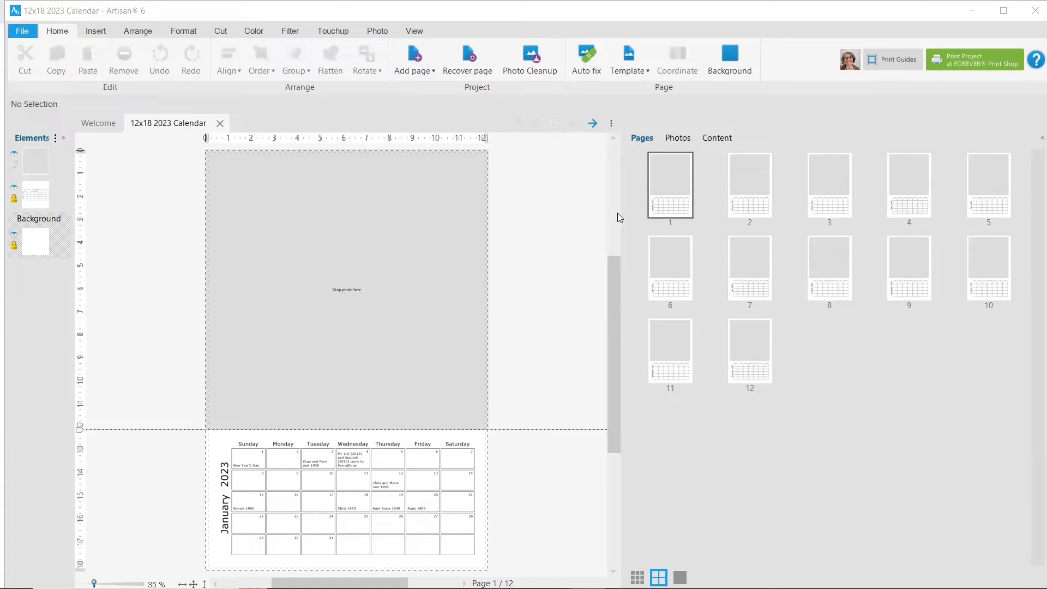
Step: Delete all the event text from the January 4 cell of the January 2023 calendar grid
left_click_drag(622, 213, 790, 203)
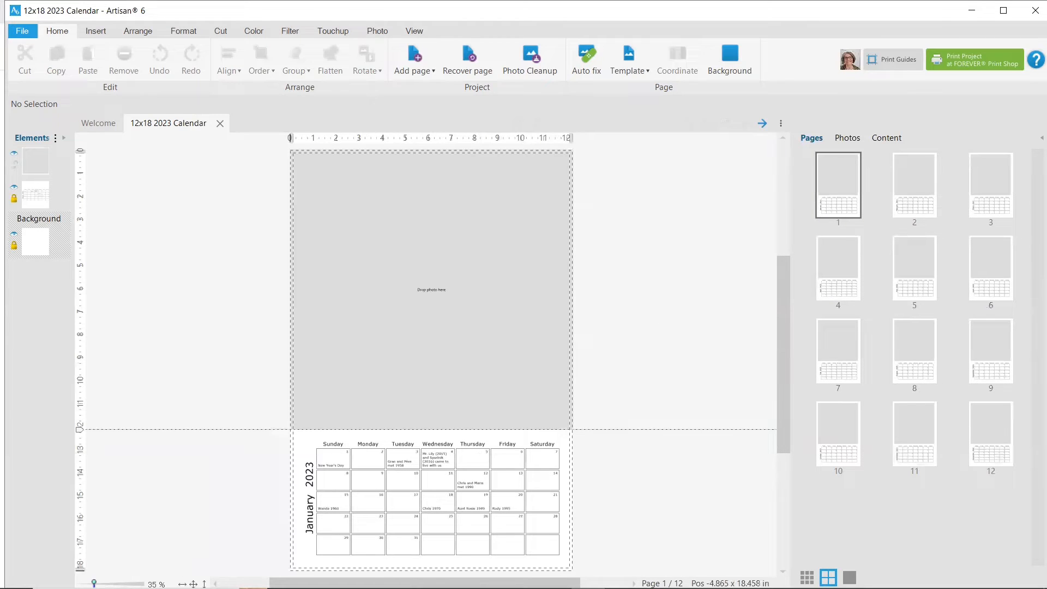
left_click(182, 584)
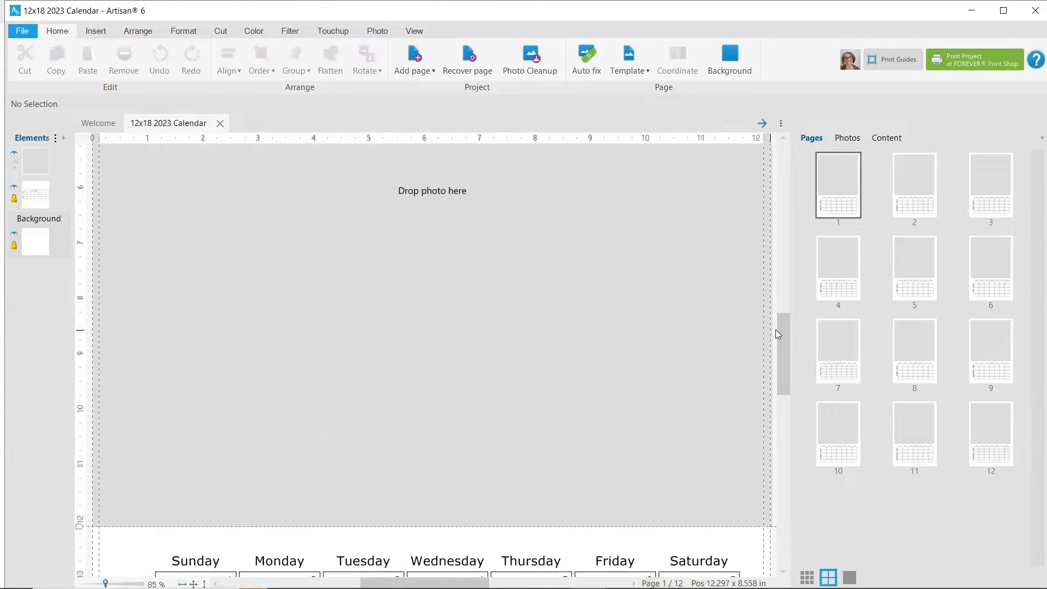
left_click_drag(782, 332, 786, 399)
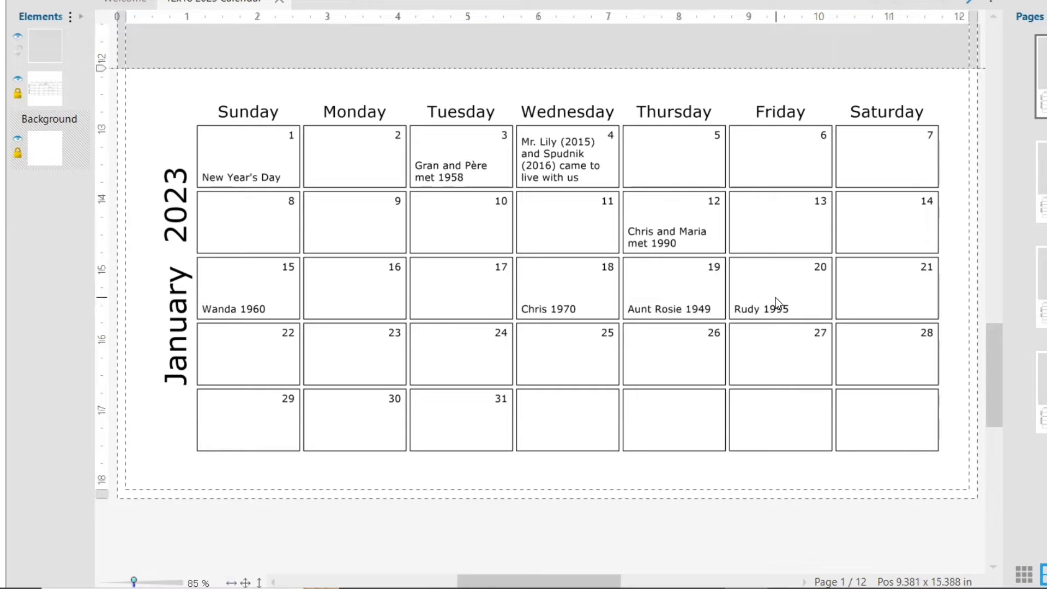
right_click(605, 154)
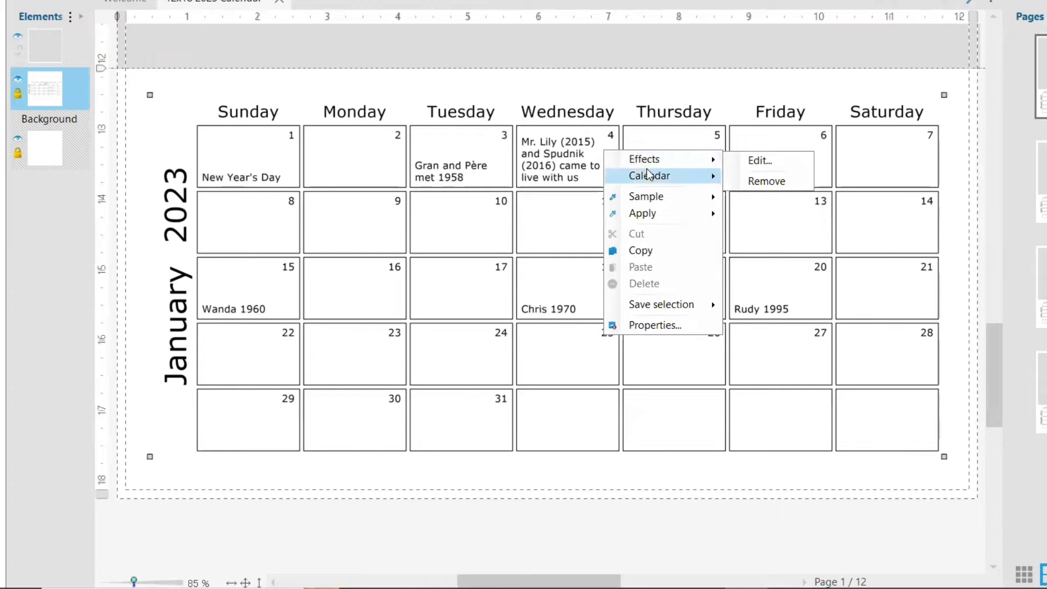
mouse_move(652, 179)
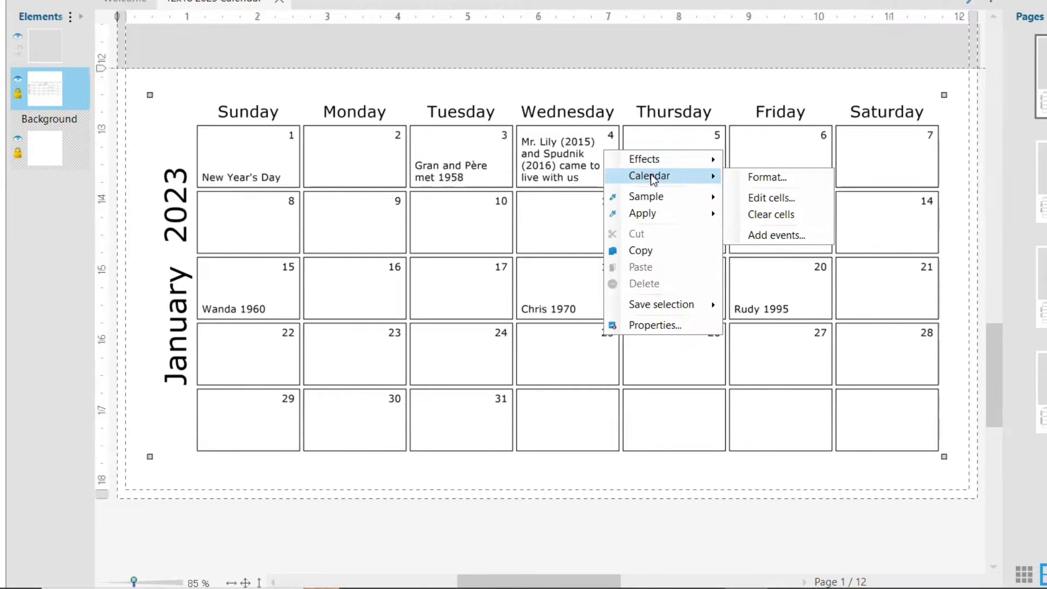
left_click(773, 197)
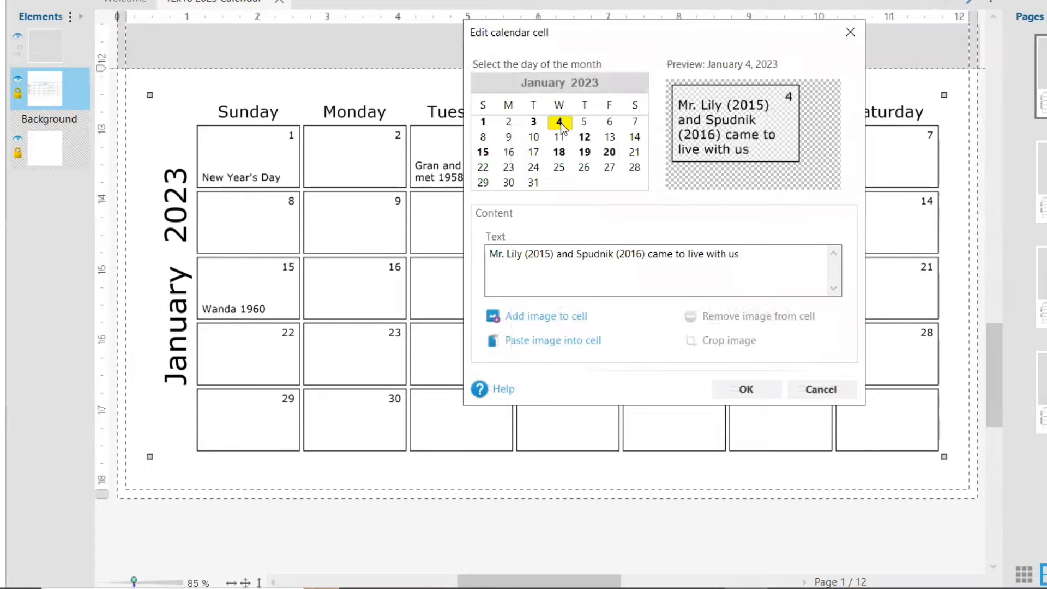
left_click(522, 260)
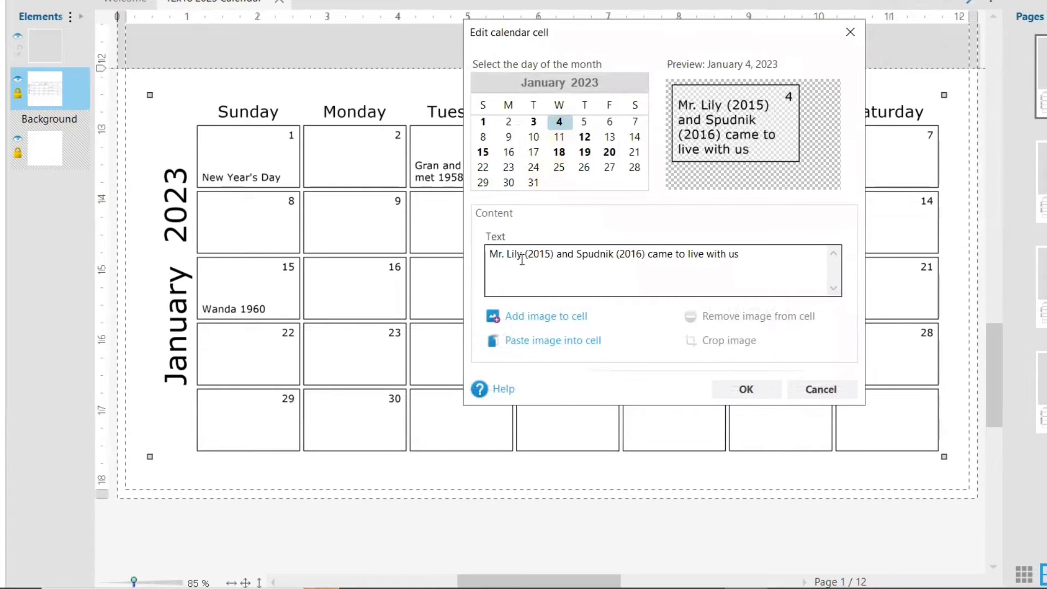
left_click(745, 252)
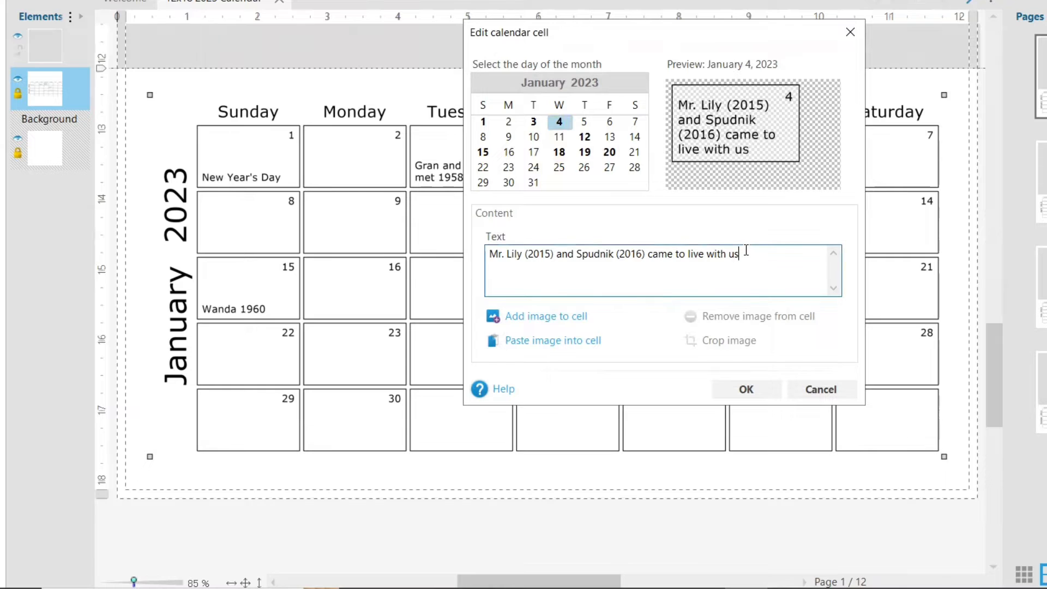
key("BackSpace")
key("BackSpace")
key("BackSpace")
key("BackSpace")
key("BackSpace")
key("BackSpace")
key("BackSpace")
key("BackSpace")
key("BackSpace")
key("BackSpace")
key("BackSpace")
key("BackSpace")
key("BackSpace")
key("BackSpace")
key("BackSpace")
key("BackSpace")
key("BackSpace")
key("BackSpace")
key("BackSpace")
key("BackSpace")
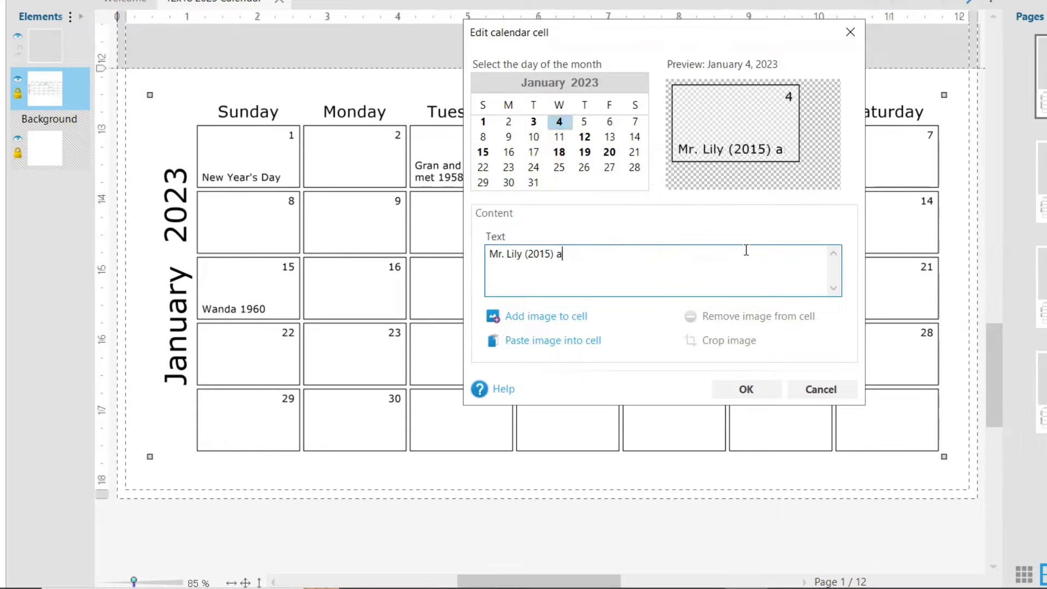
key("BackSpace")
key("BackSpace")
key("BackSpace")
key("BackSpace")
key("BackSpace")
key("BackSpace")
key("BackSpace")
key("BackSpace")
key("BackSpace")
key("BackSpace")
key("BackSpace")
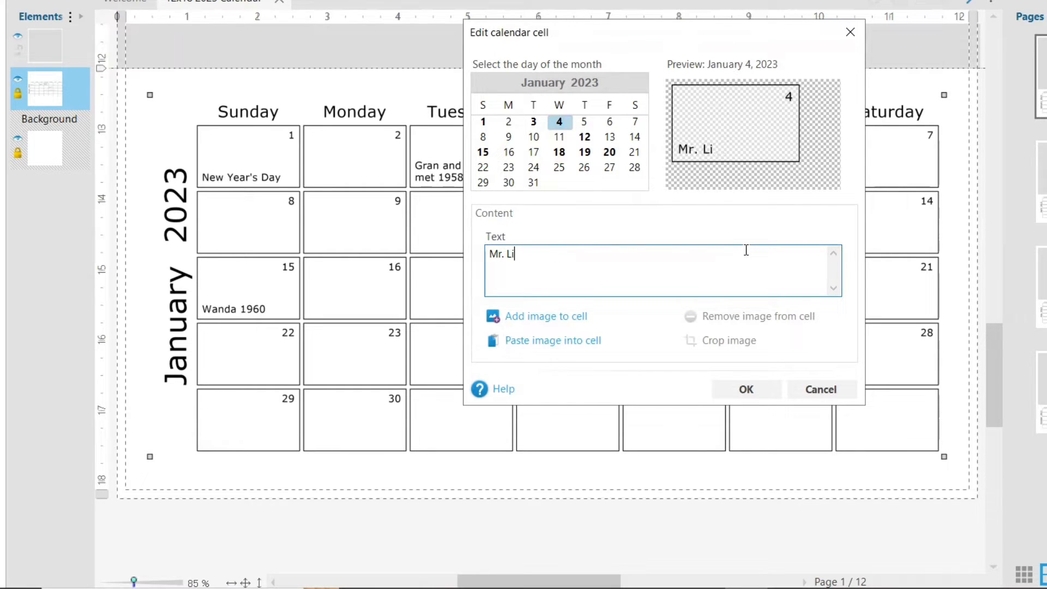
key("BackSpace")
key("BackSpace")
key("BackSpace")
key("BackSpace")
key("BackSpace")
key("BackSpace")
Step: Check the cell contents for January 12, 18, 19 and 20, and apply the calendar cell edits
left_click(588, 138)
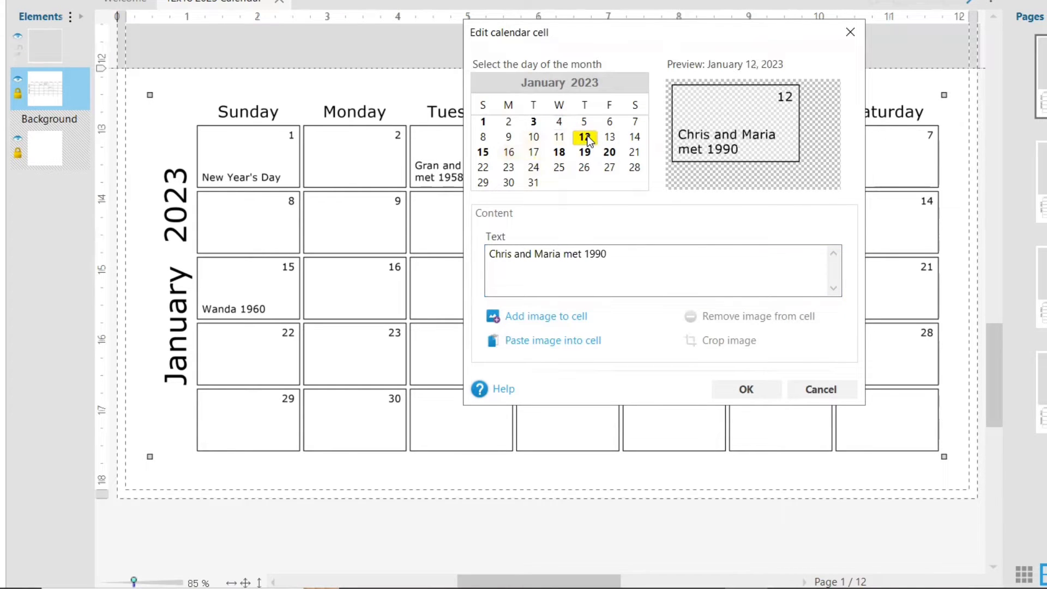
left_click(559, 152)
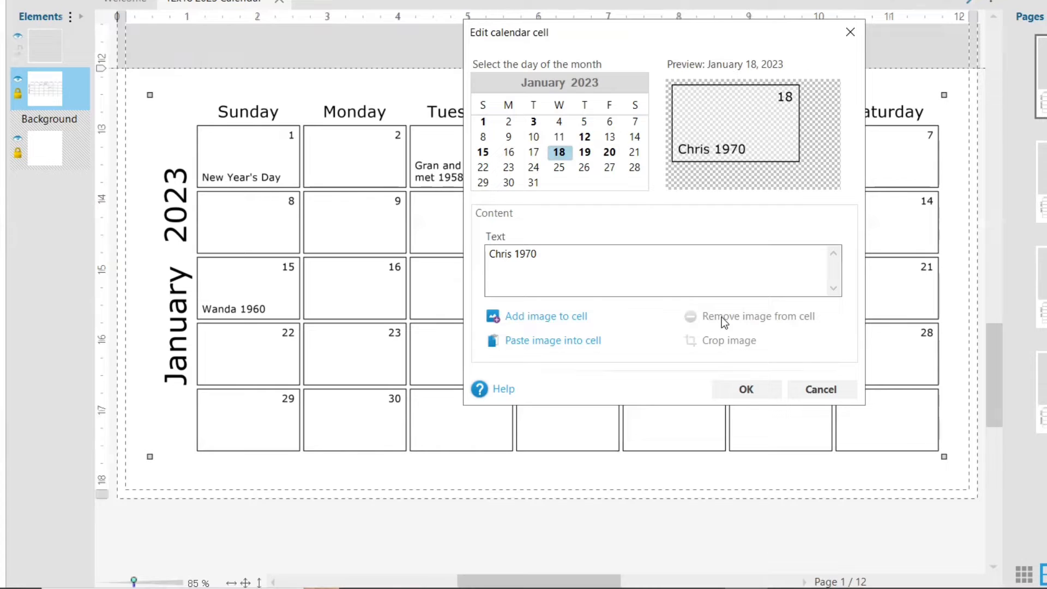
left_click(587, 153)
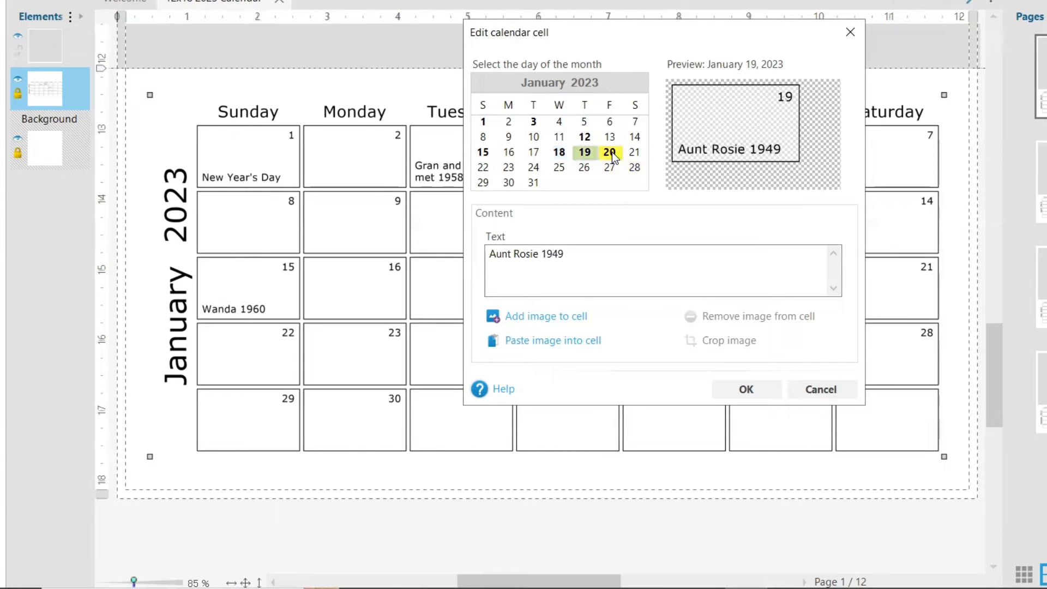
left_click(610, 152)
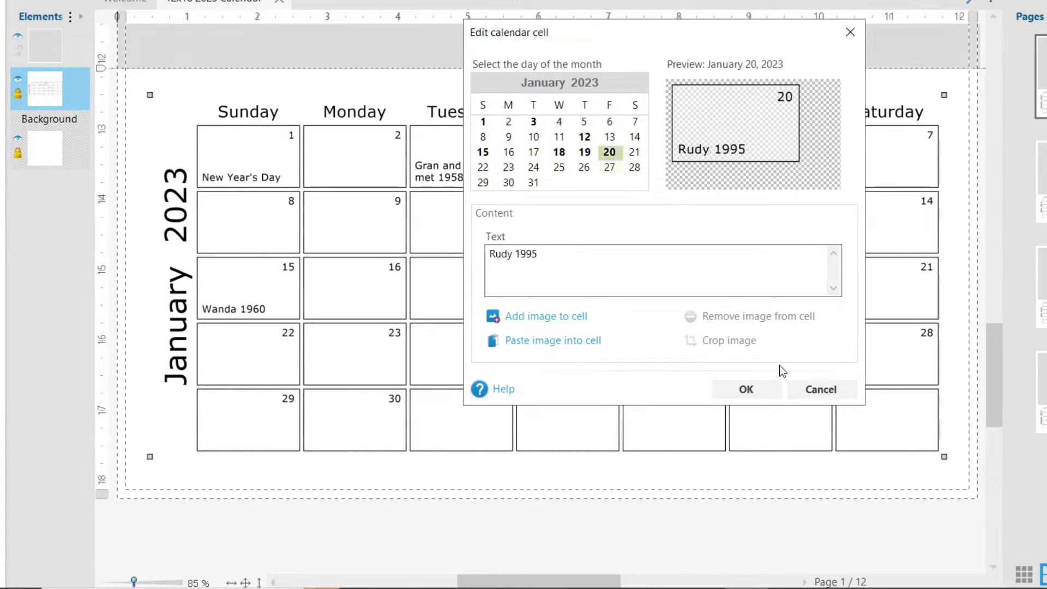
left_click(758, 389)
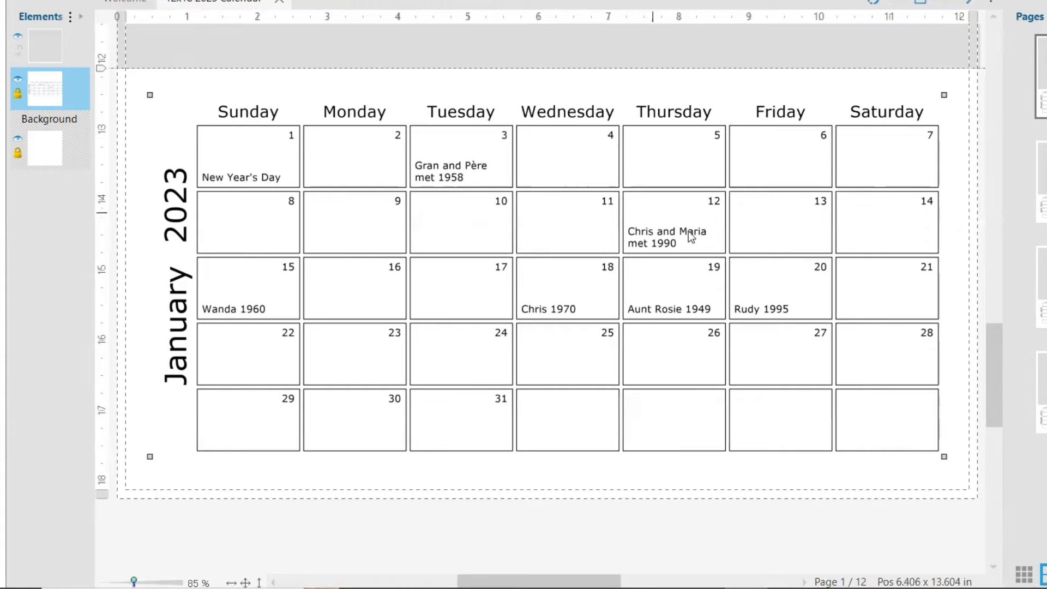
Step: Add a birthday note with the person's first name to the January 31 calendar cell
right_click(446, 420)
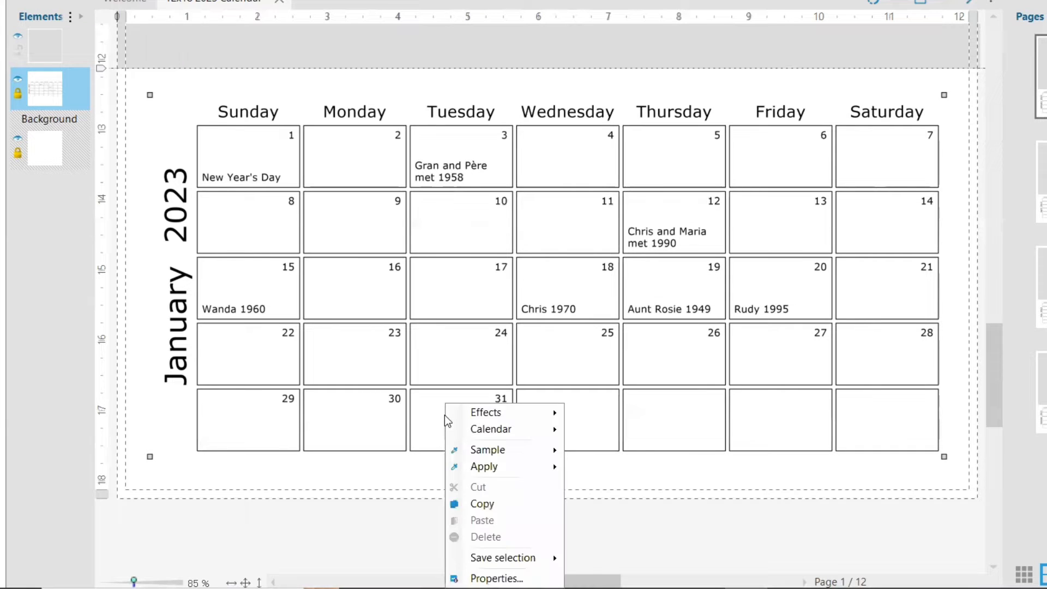
mouse_move(480, 431)
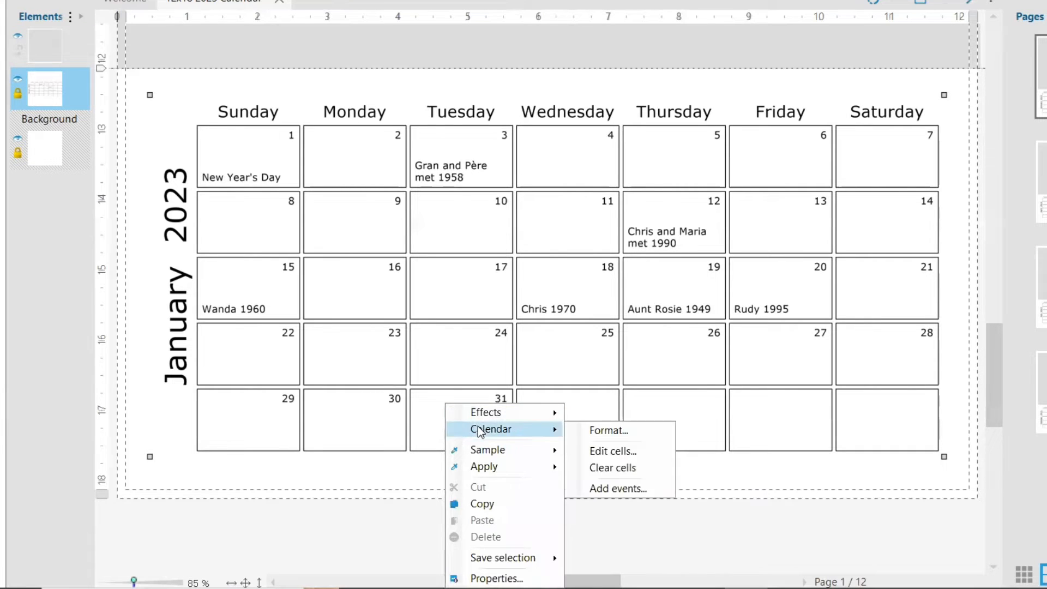
left_click(620, 451)
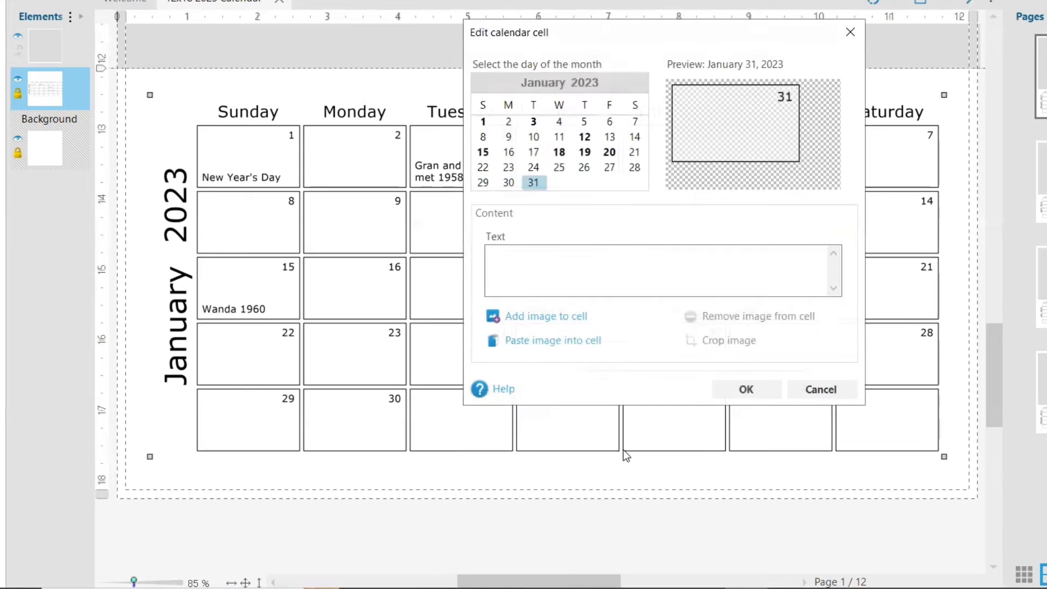
left_click(596, 284)
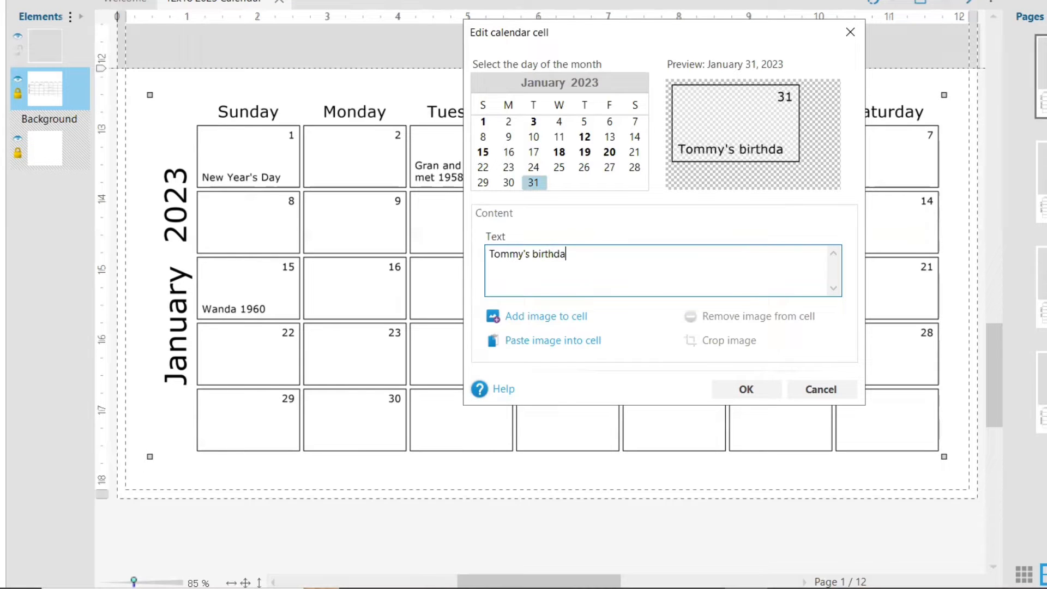
left_click(745, 388)
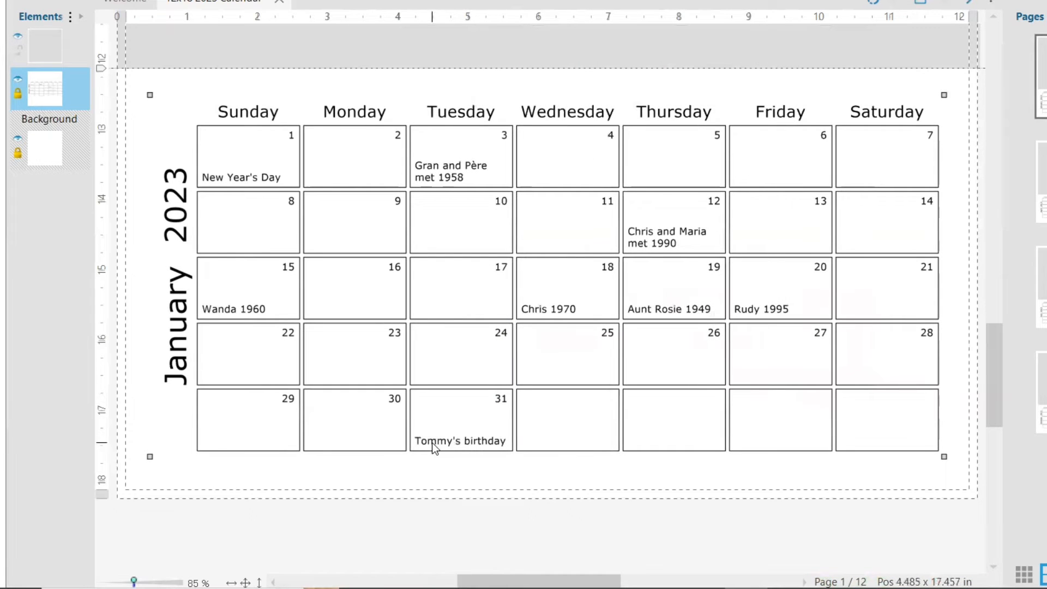
Step: Remove the birthday note from the January 31 calendar cell
right_click(465, 420)
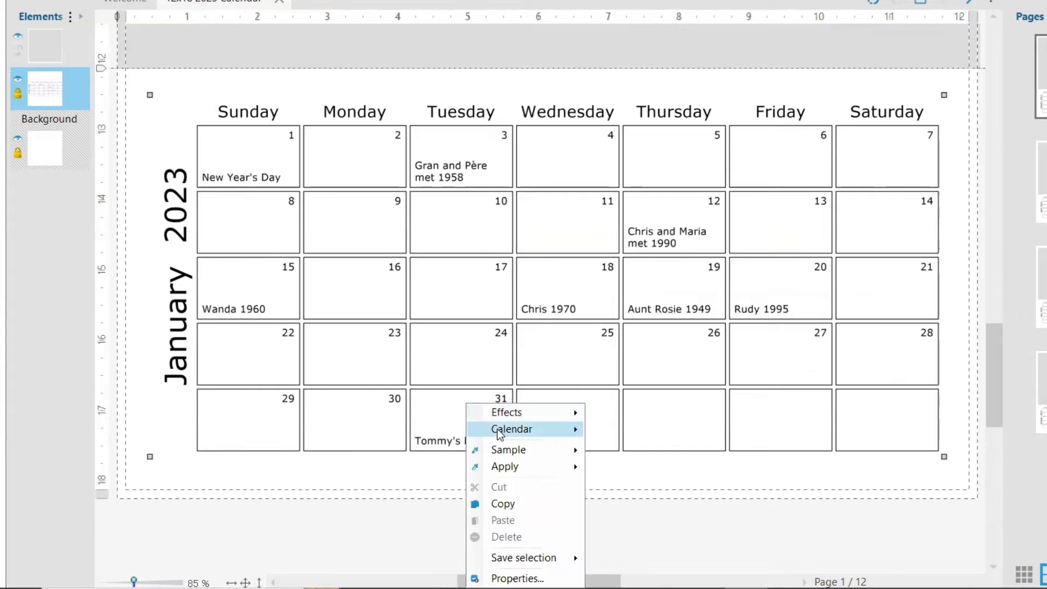
mouse_move(498, 434)
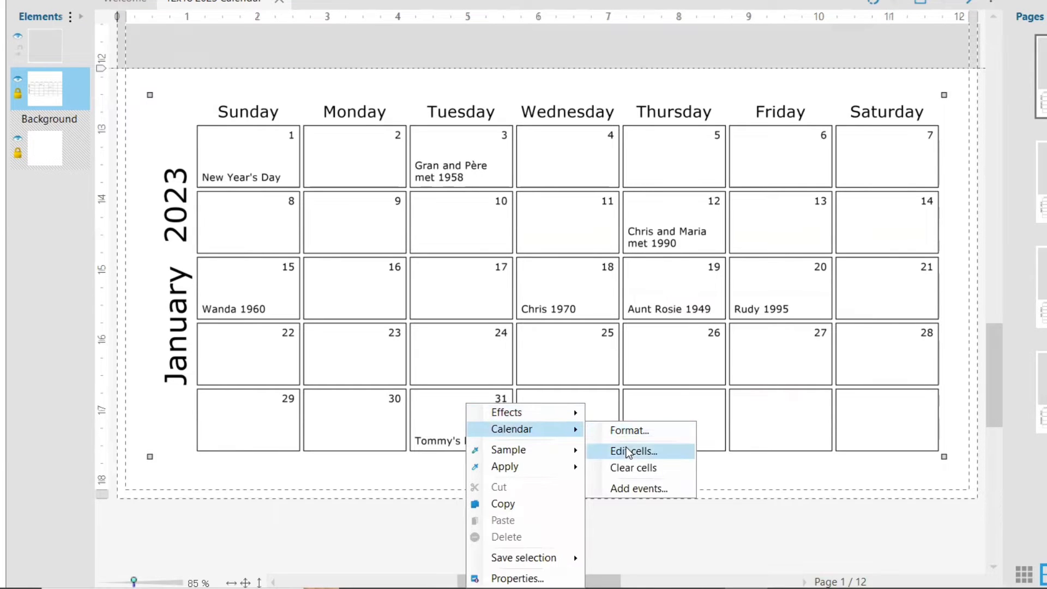
left_click(650, 451)
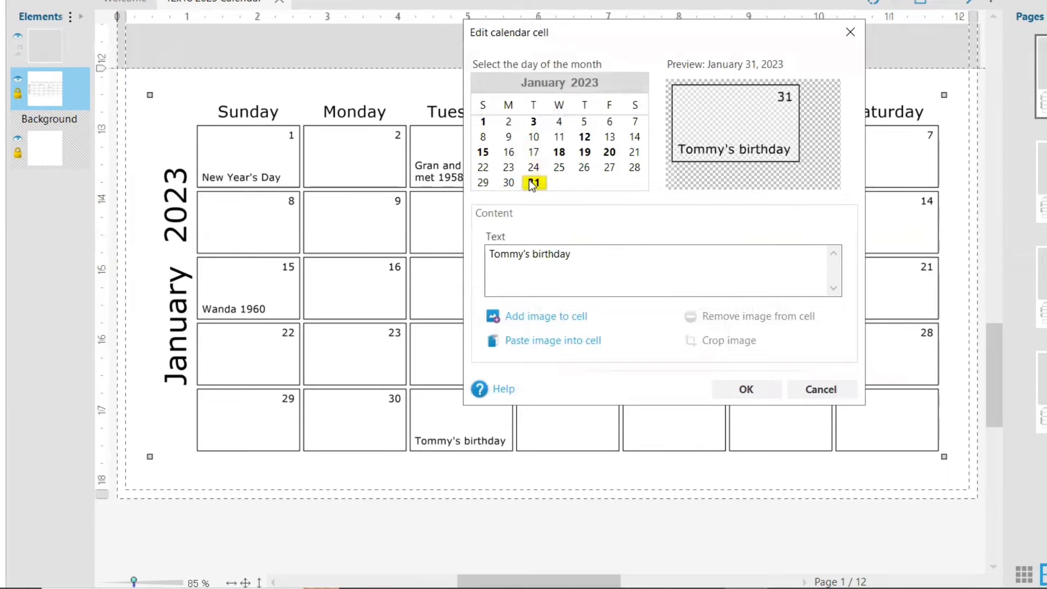
left_click_drag(562, 253, 472, 254)
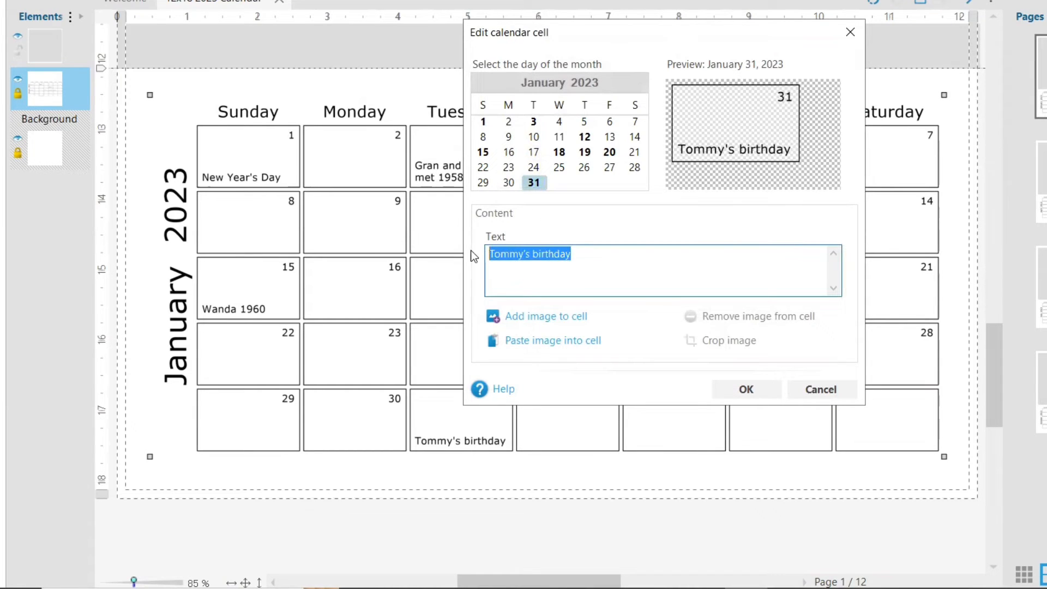
key("Delete")
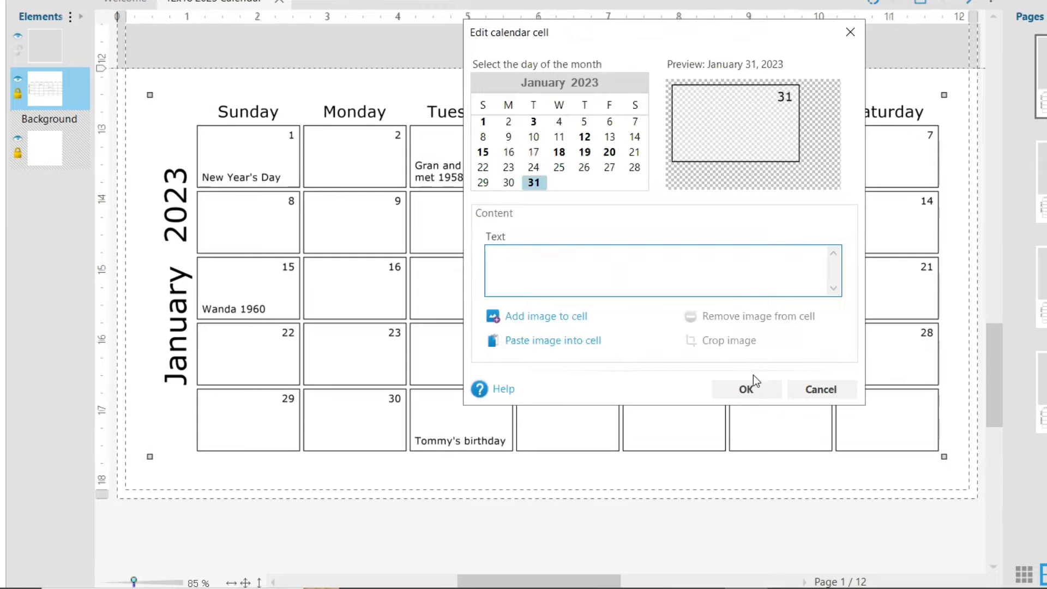
left_click(746, 388)
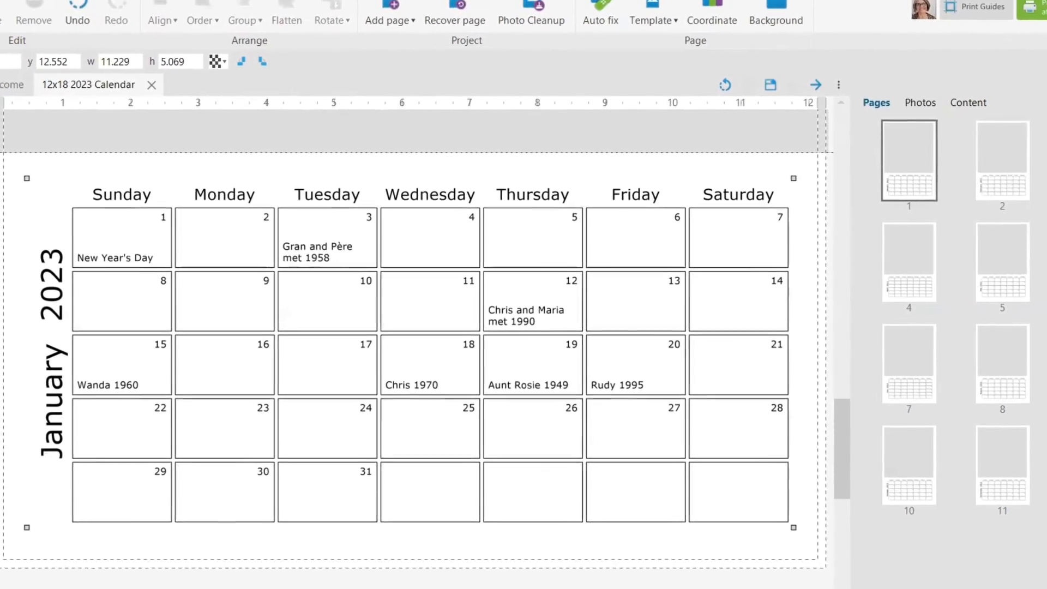
Step: Remove the January 4 event from the second-surname family's user-defined calendar event list in the software settings and save the change
left_click(1036, 1)
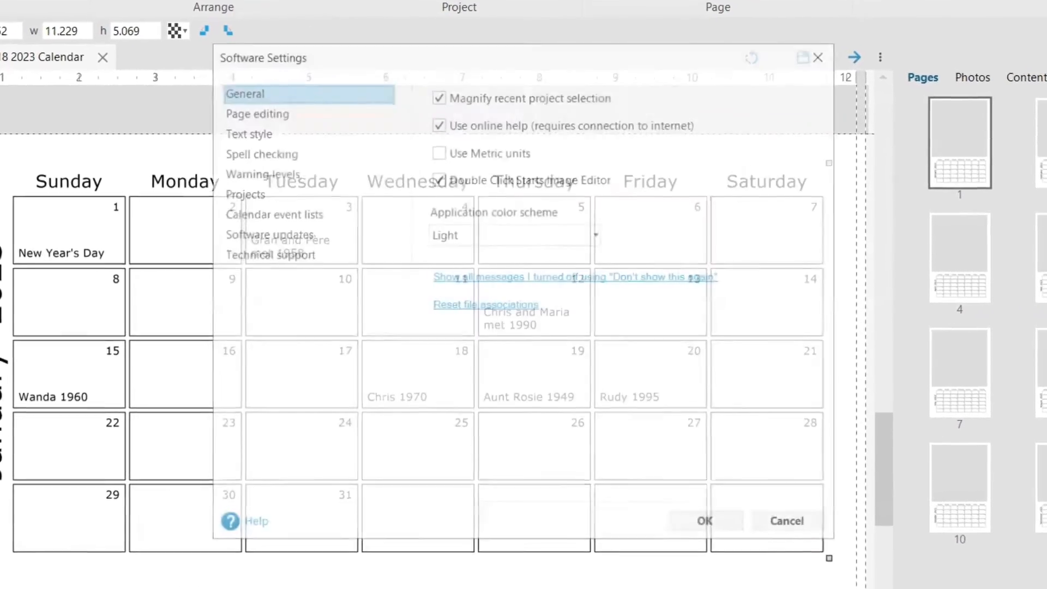
left_click(271, 213)
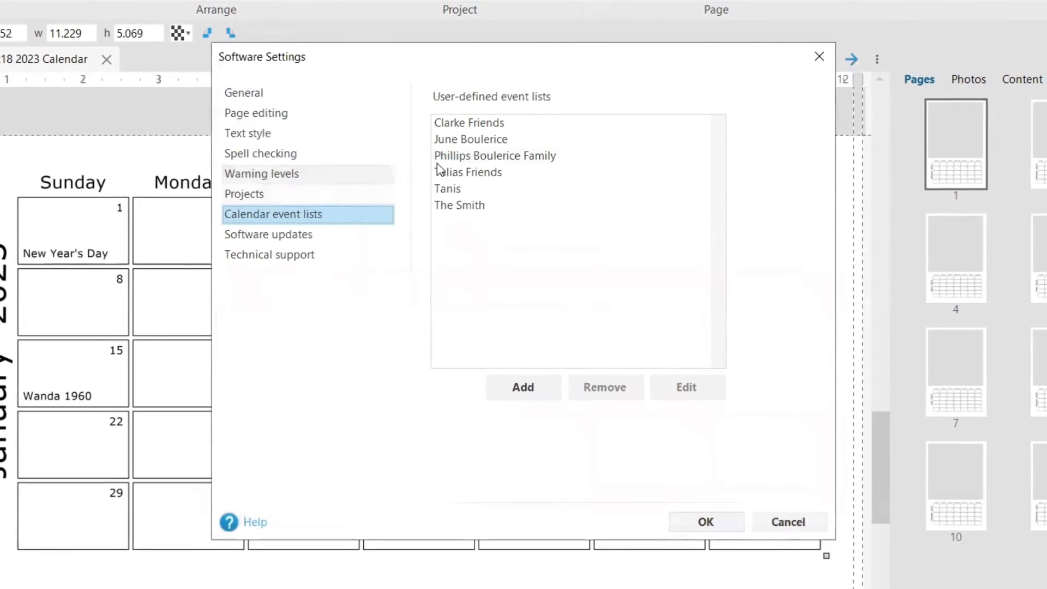
left_click(465, 155)
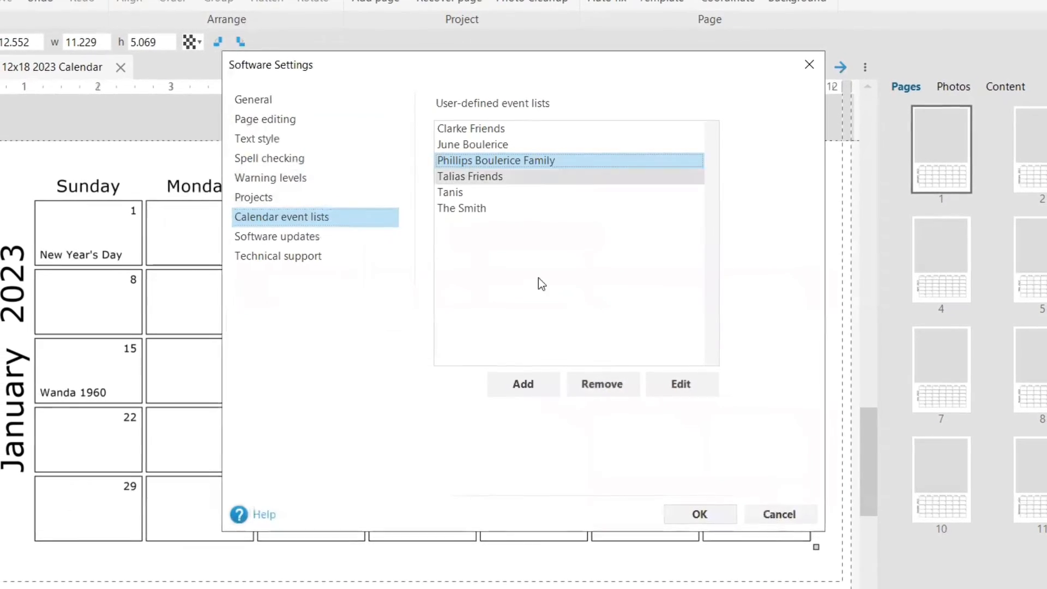
left_click(683, 384)
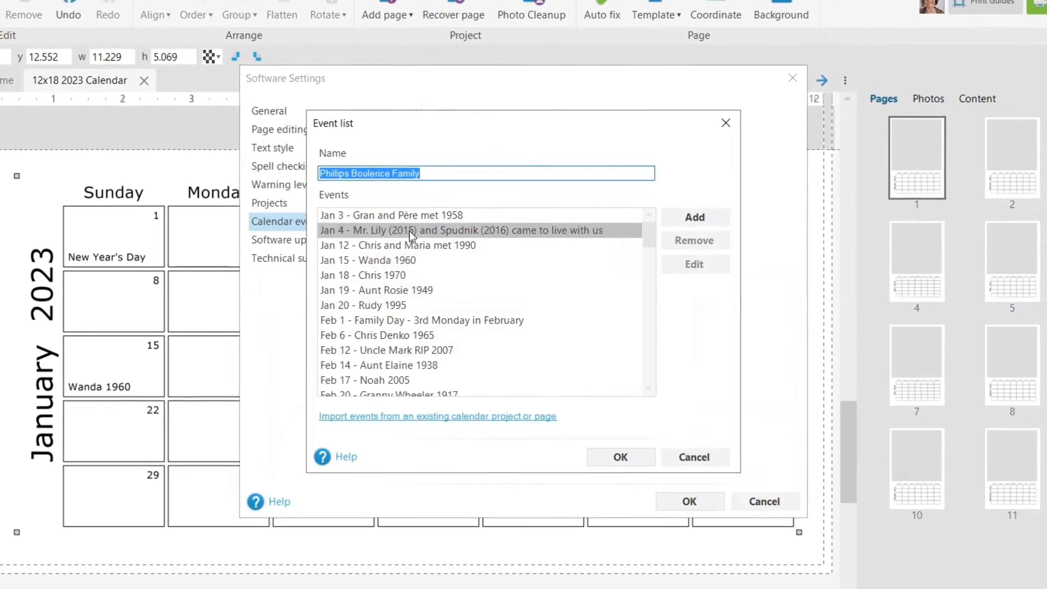
left_click(412, 231)
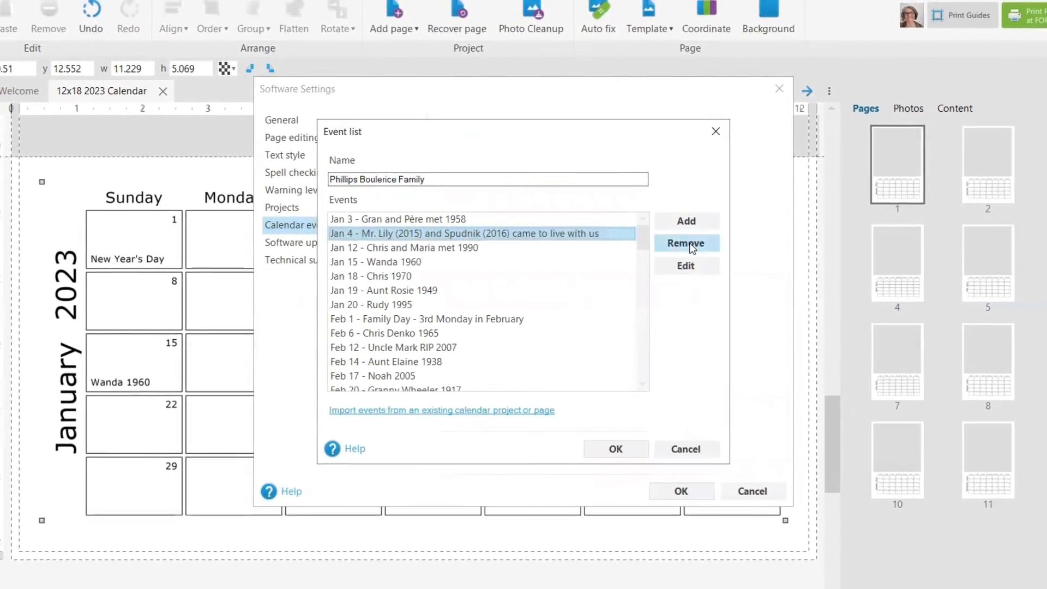
left_click(687, 242)
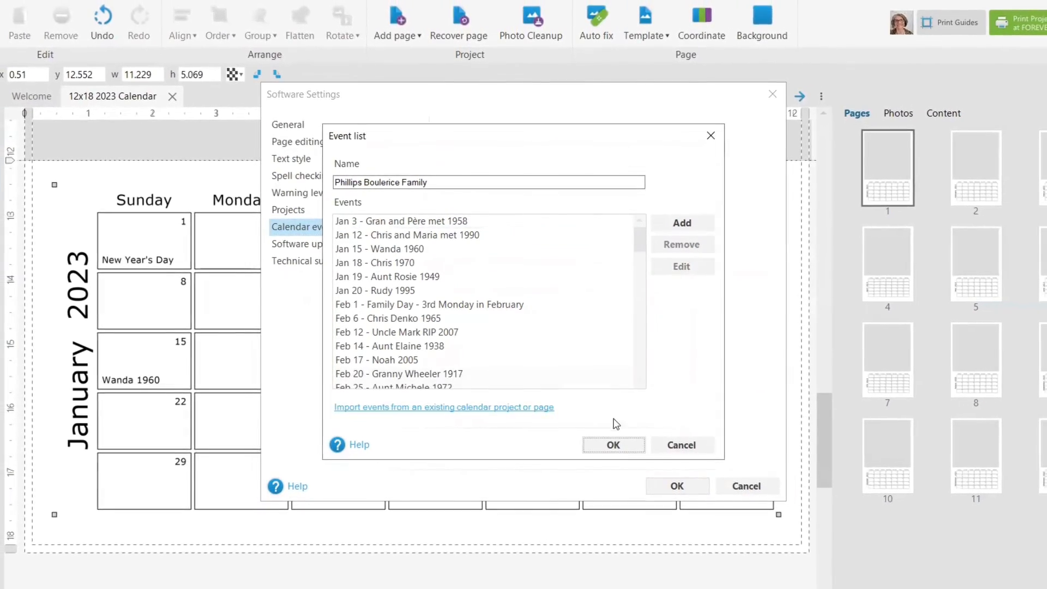
left_click(615, 447)
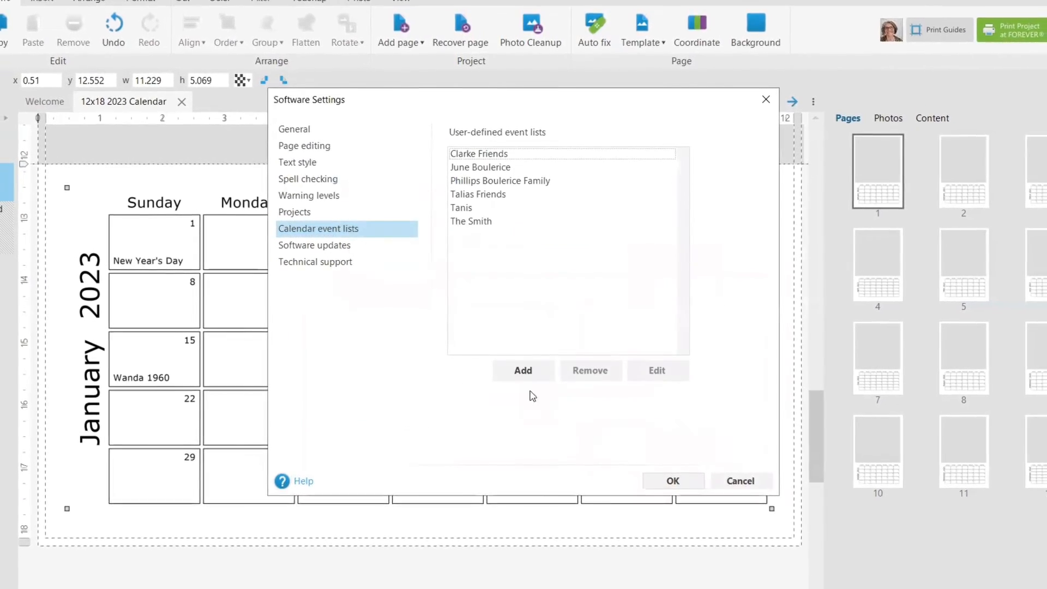
left_click(671, 479)
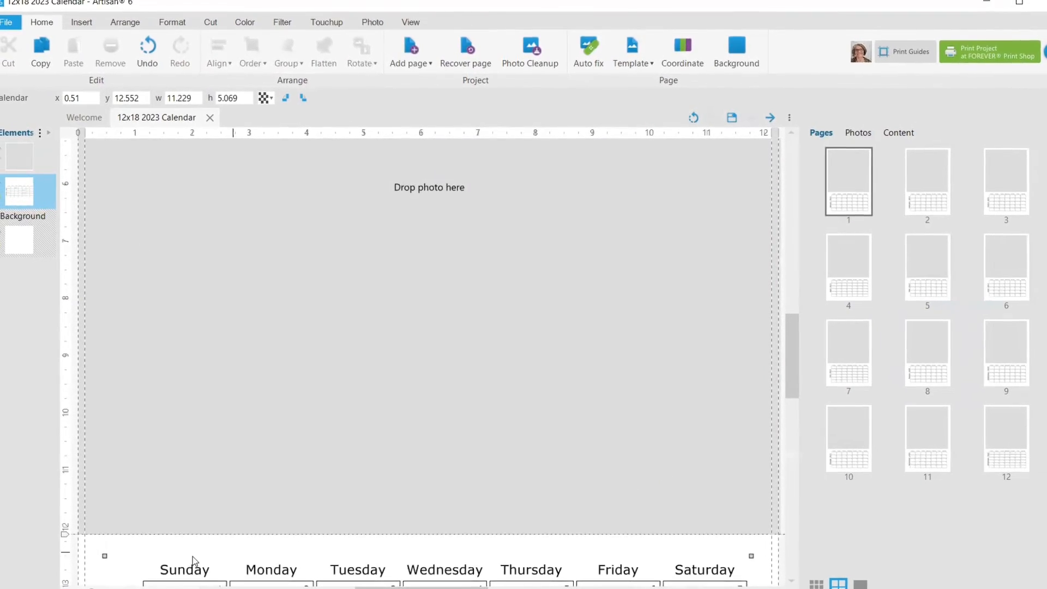
Step: Browse the digital content library and load the papers of the Snowbound 2021 kit
left_click(187, 587)
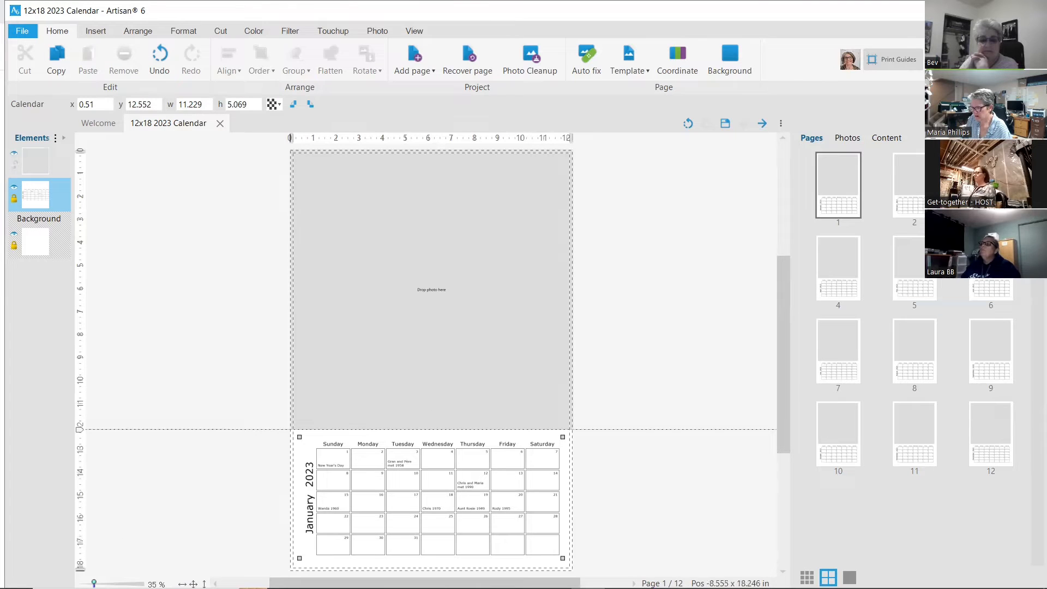
left_click_drag(94, 584, 100, 584)
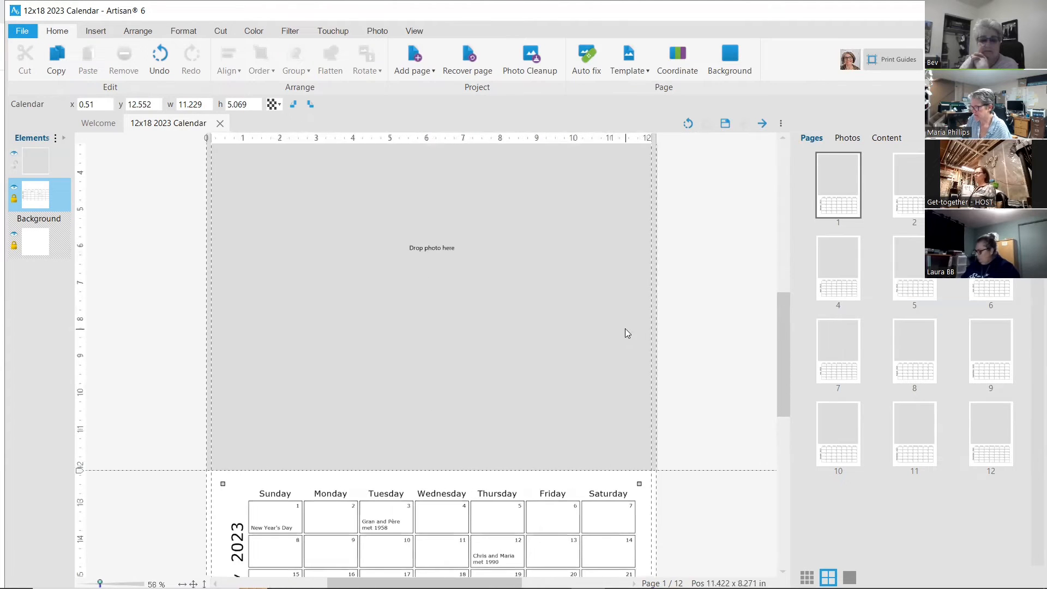
left_click_drag(781, 322, 782, 288)
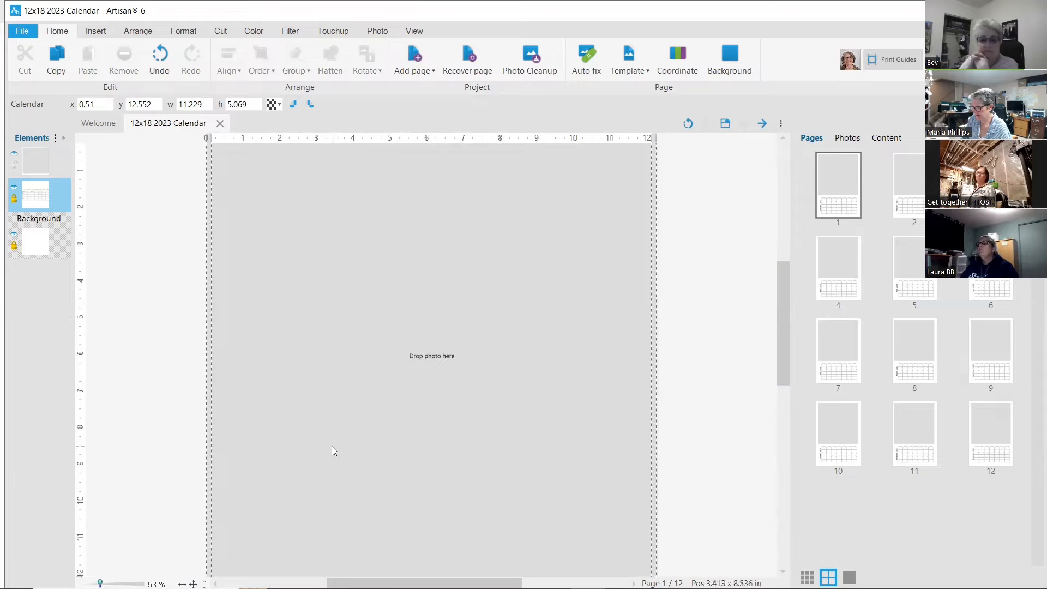
left_click_drag(99, 584, 95, 583)
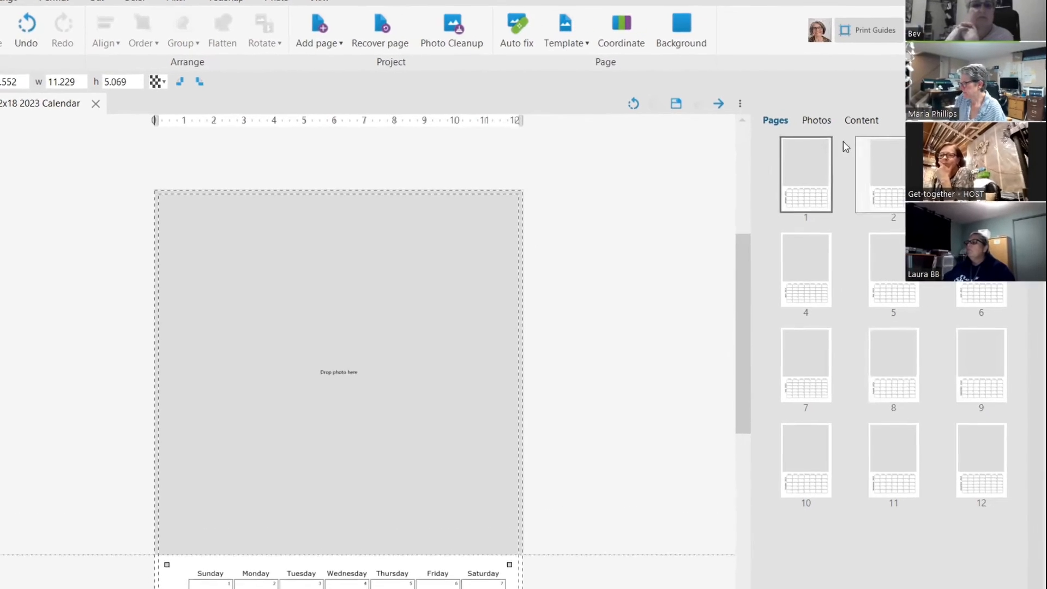
left_click(818, 121)
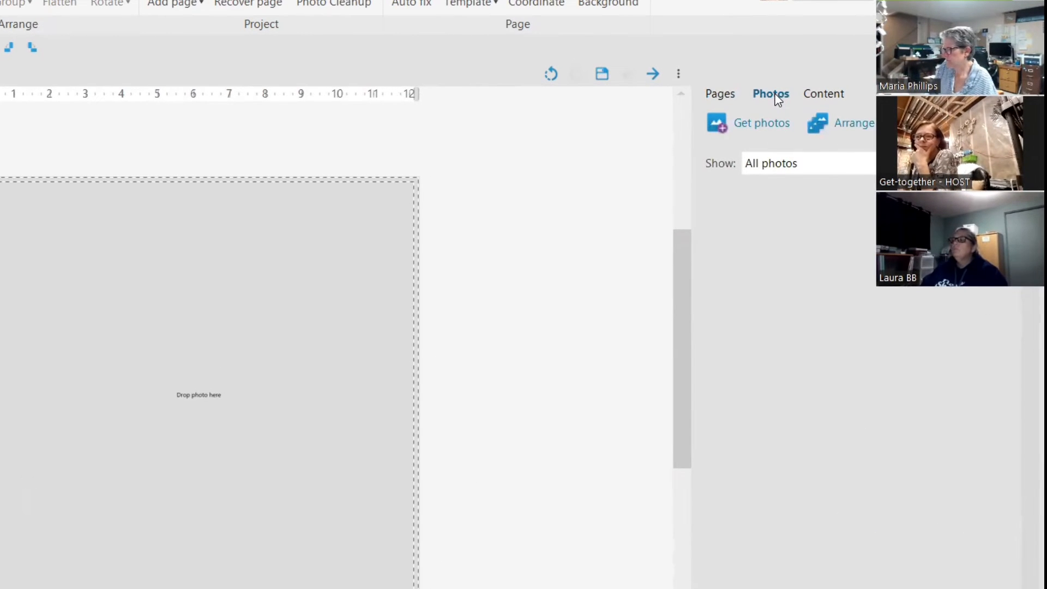
left_click(826, 94)
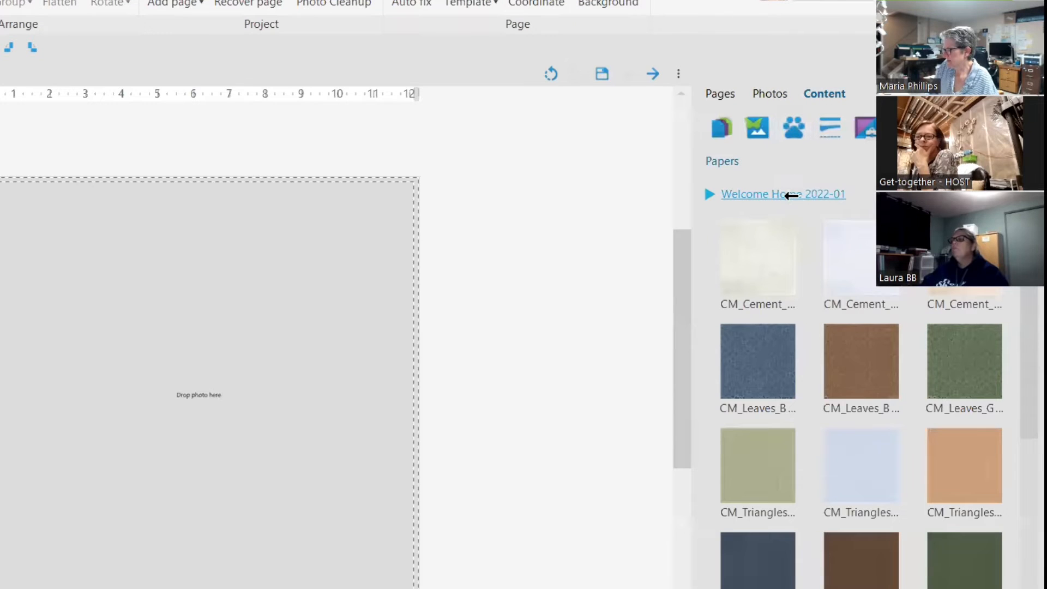
left_click(789, 194)
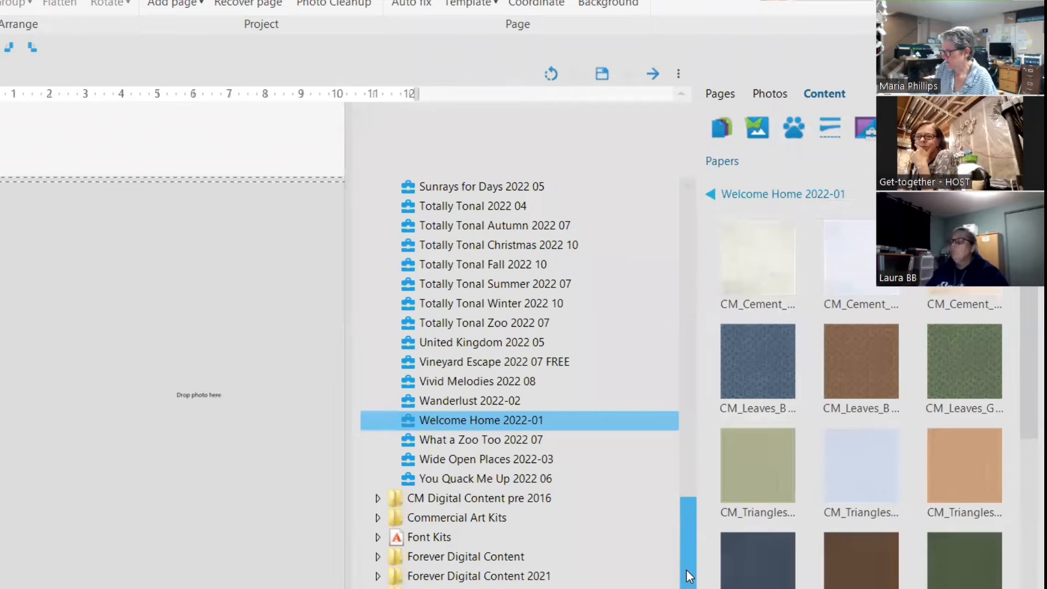
left_click_drag(689, 572, 698, 251)
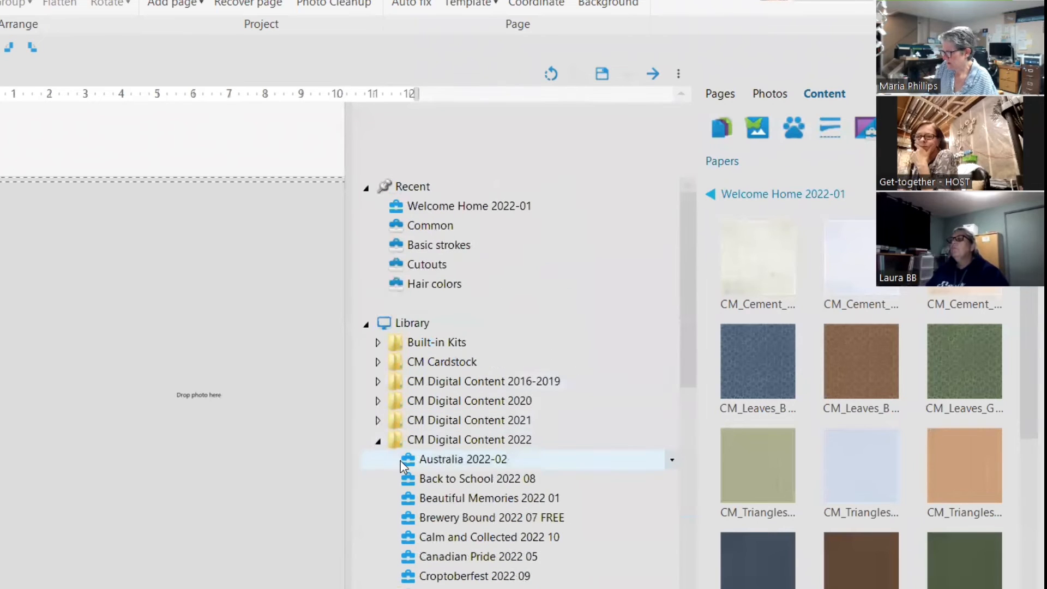
left_click(377, 441)
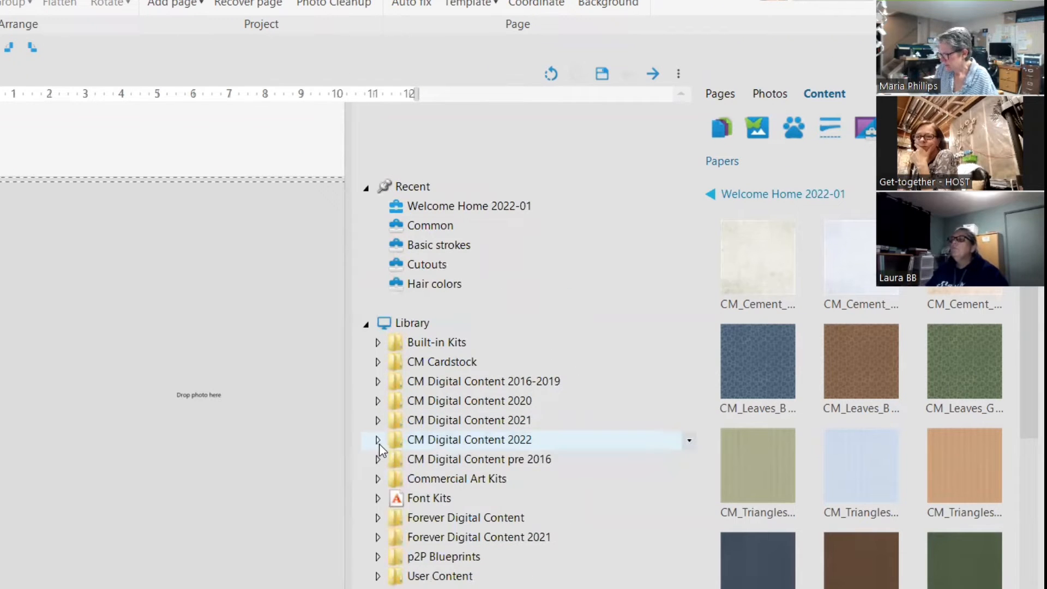
left_click(378, 441)
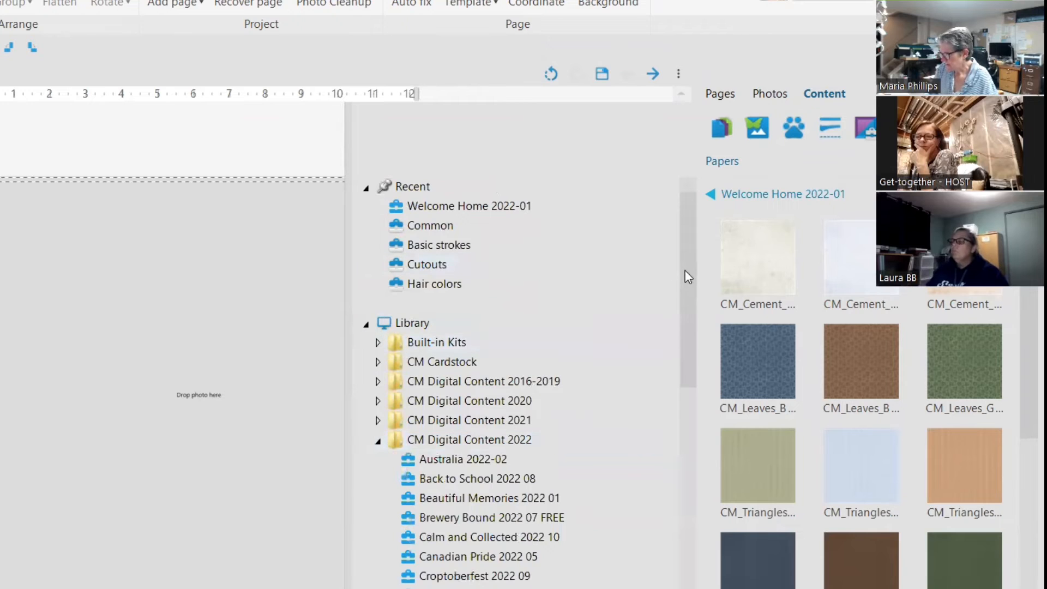
left_click_drag(687, 276, 700, 431)
left_click(447, 344)
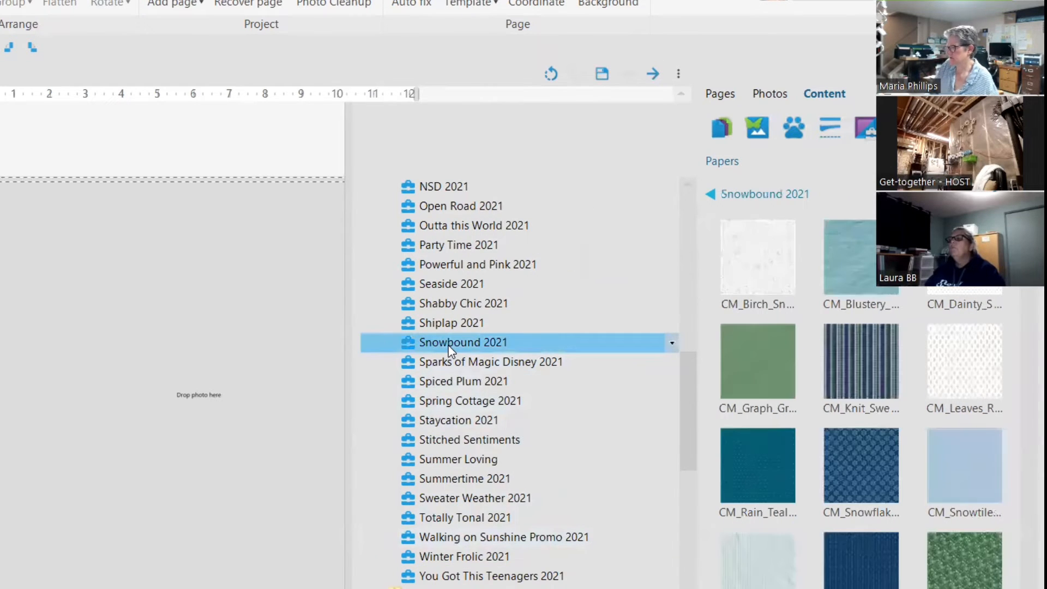
left_click(770, 193)
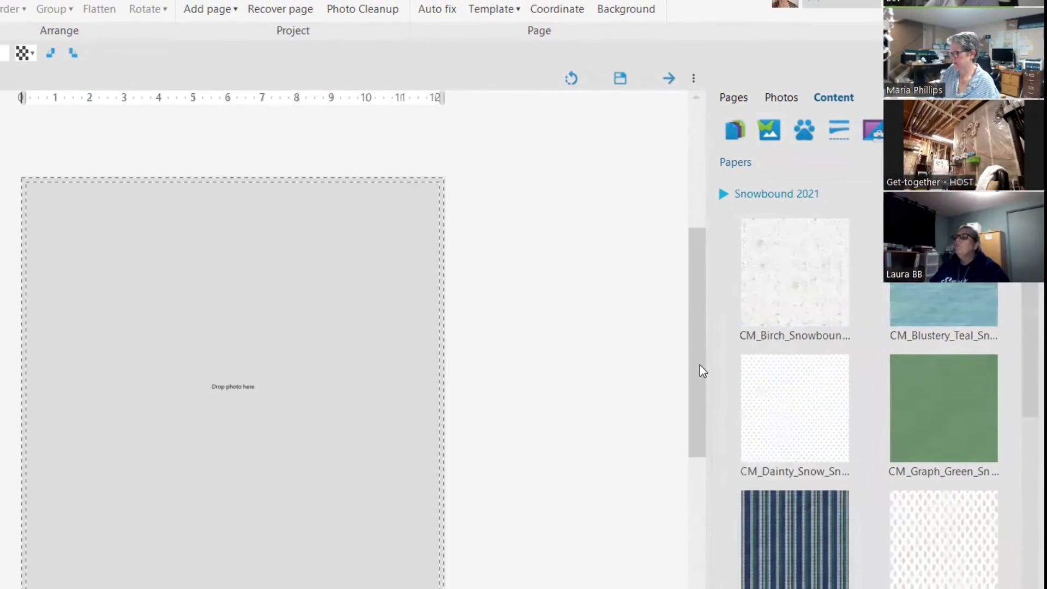
Step: Enlarge the content area to show more papers and unlock the January page's background layer
left_click_drag(697, 376, 461, 379)
left_click_drag(538, 354, 536, 352)
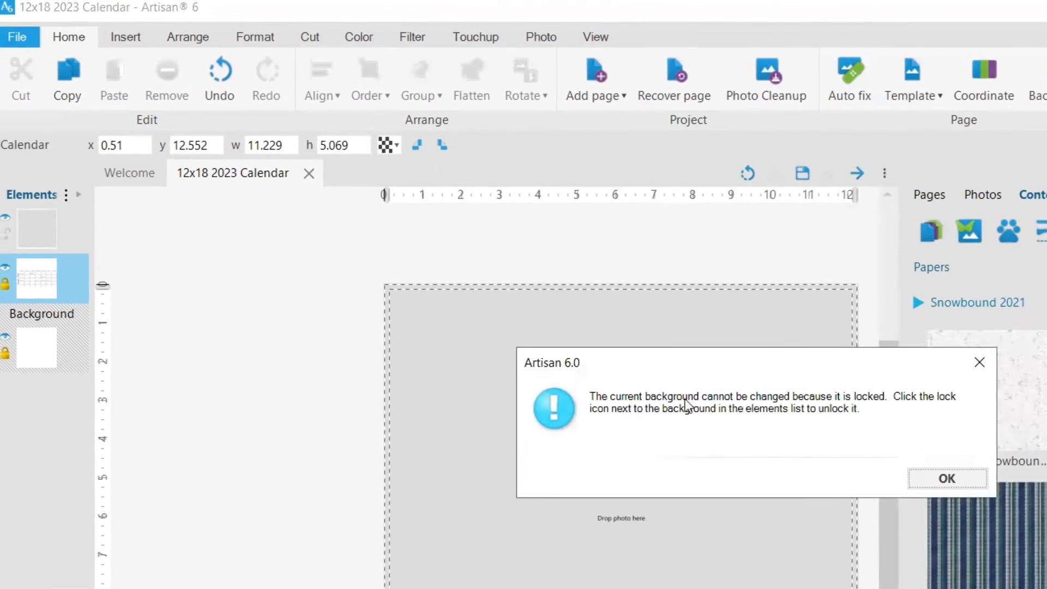
left_click(1009, 515)
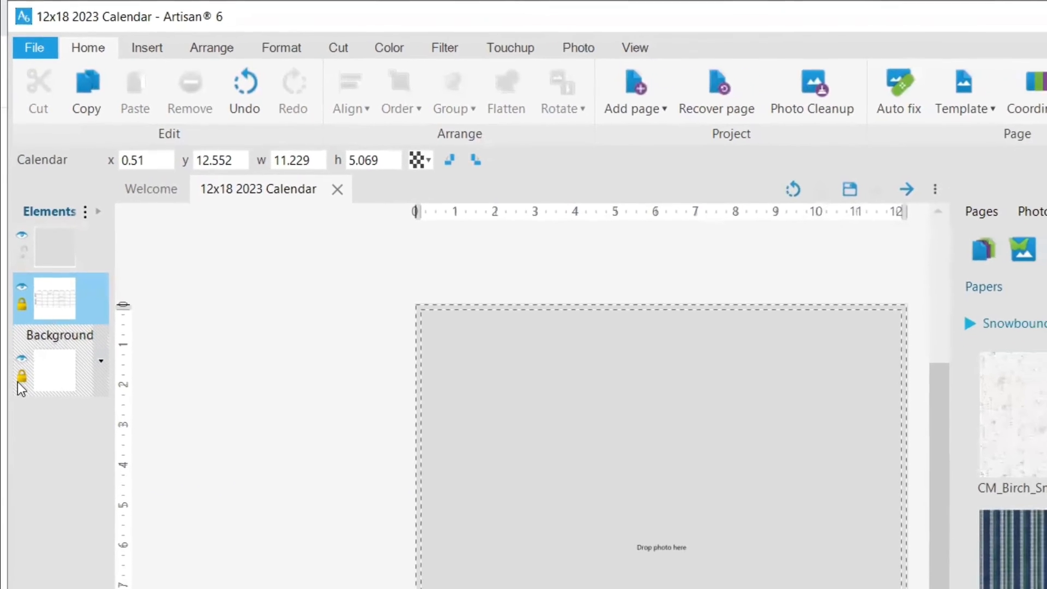
left_click(21, 409)
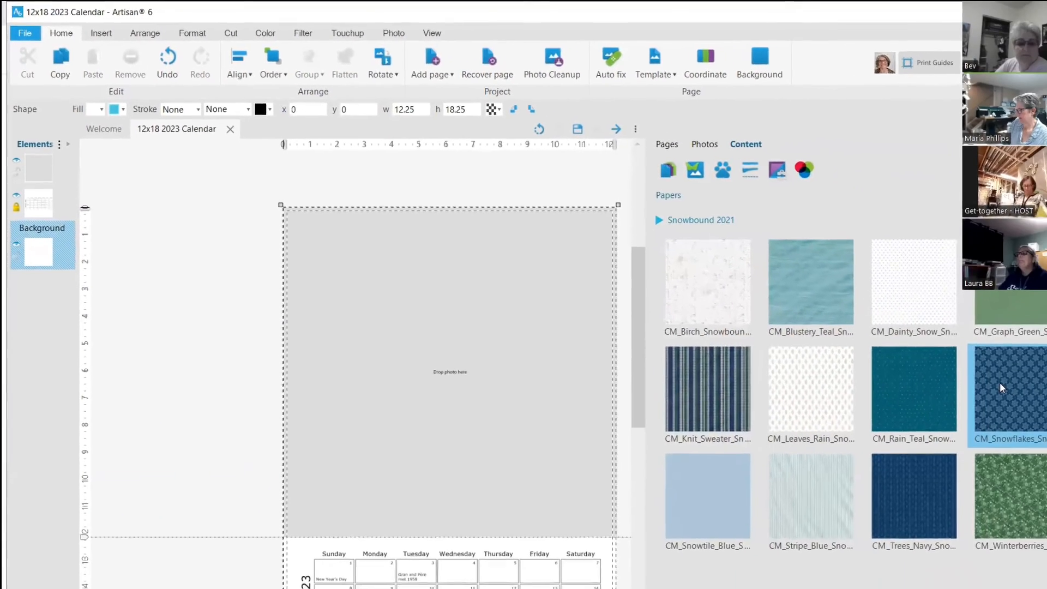
Step: Try the navy CM_Snowflakes paper as the January page background and undo it
right_click(999, 382)
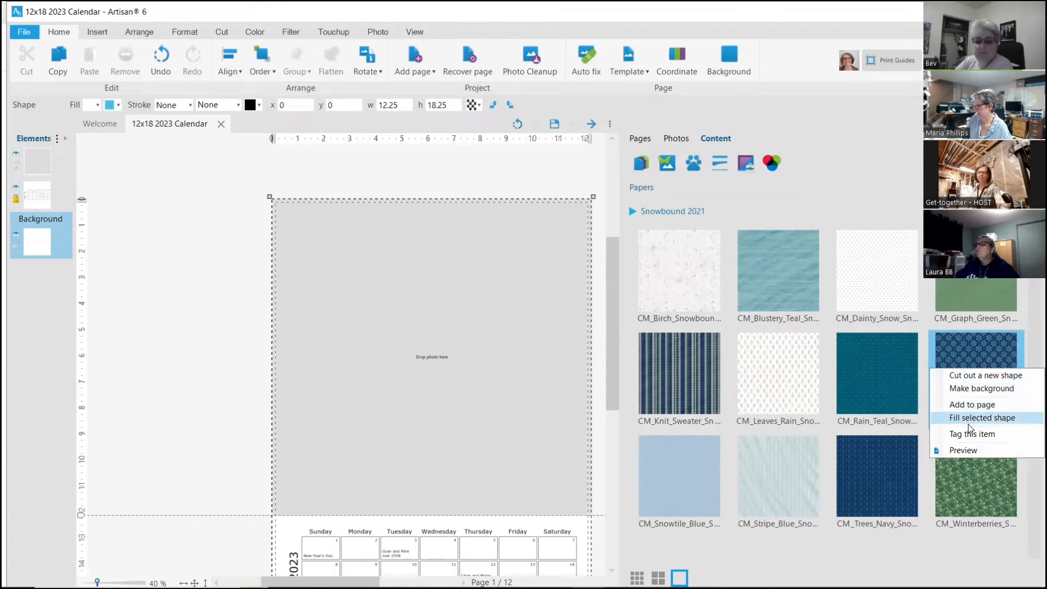
left_click(967, 388)
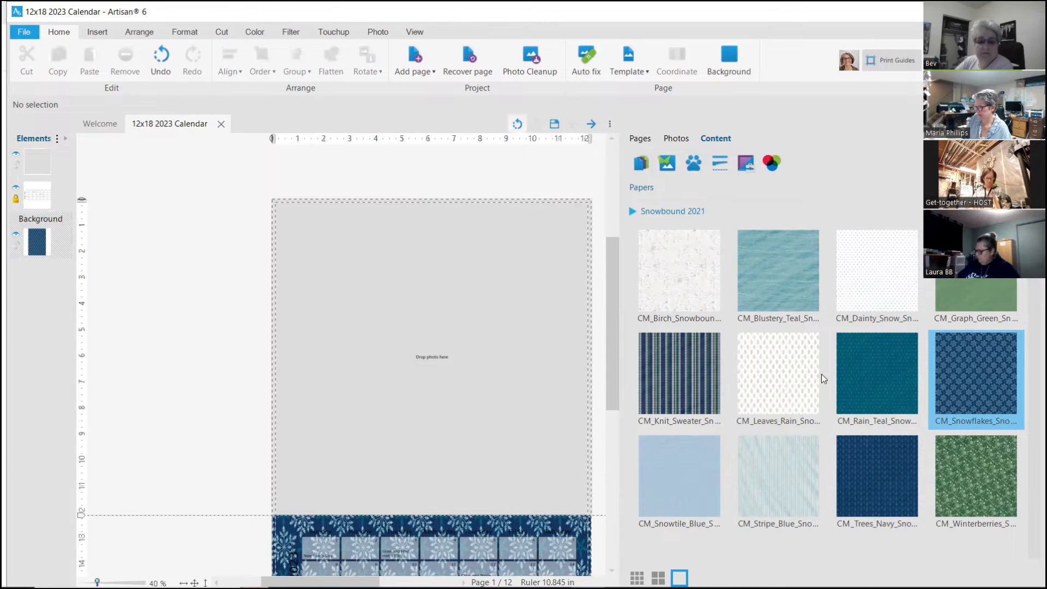
key("ctrl+z")
Step: Add the navy CM_Snowflakes paper to the January page and move it over the photo area at x 0.125, y 0.125
right_click(960, 367)
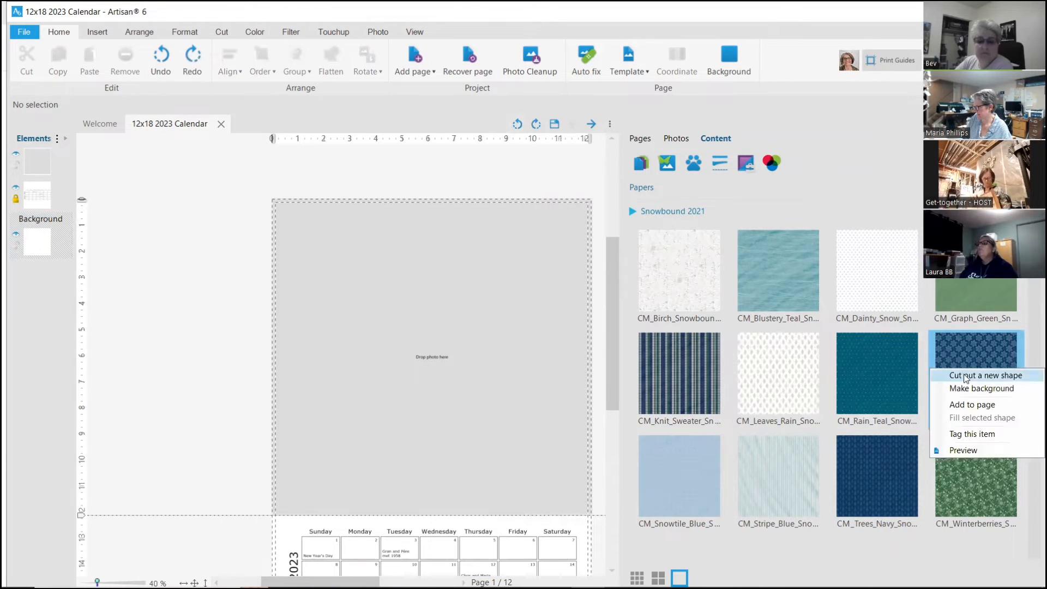
left_click(972, 404)
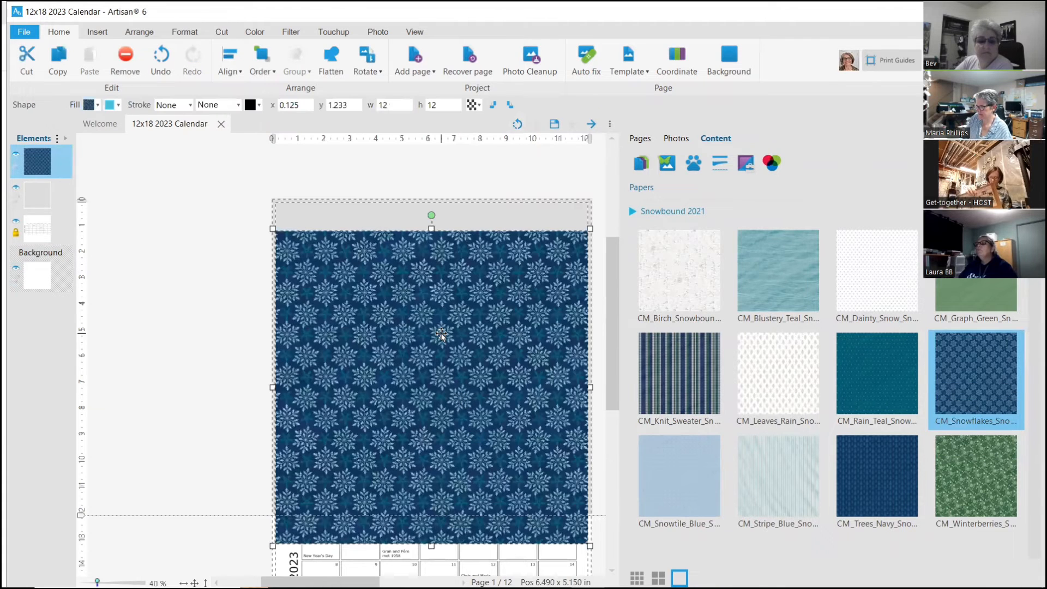
left_click_drag(442, 334, 441, 306)
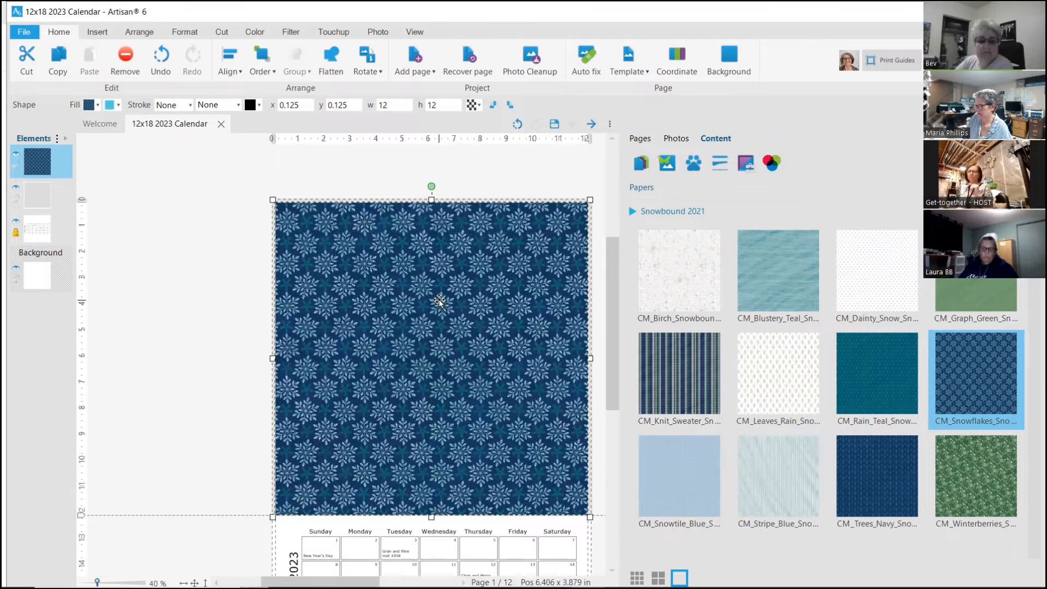
Step: Add the CM_Leaves_Rain paper, shrink it to about 8.85 by 9.02 in, and center it on the snowflake paper
right_click(779, 372)
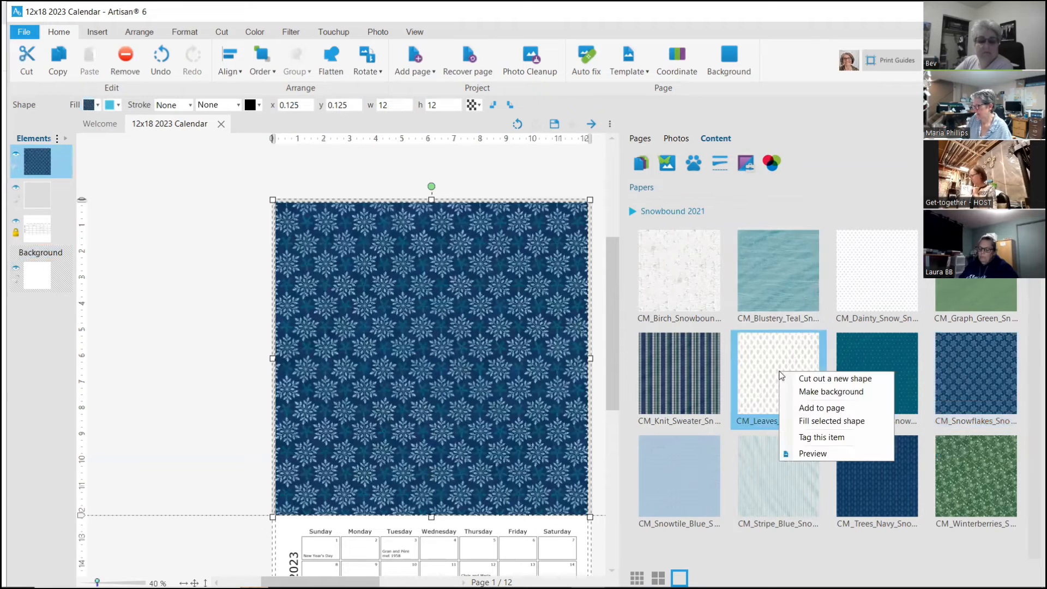
left_click(807, 407)
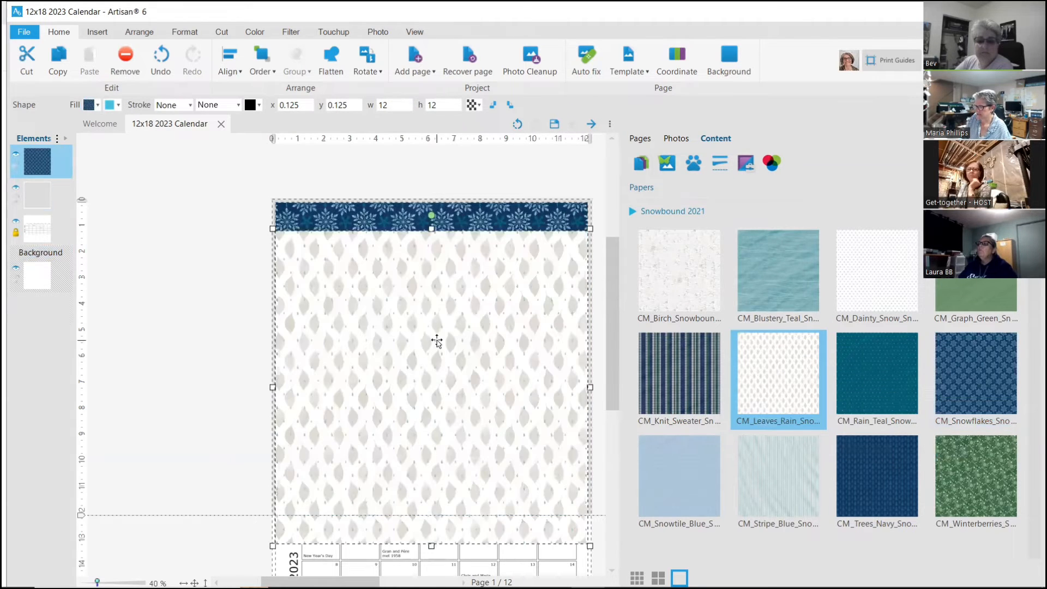
left_click_drag(274, 230, 349, 301)
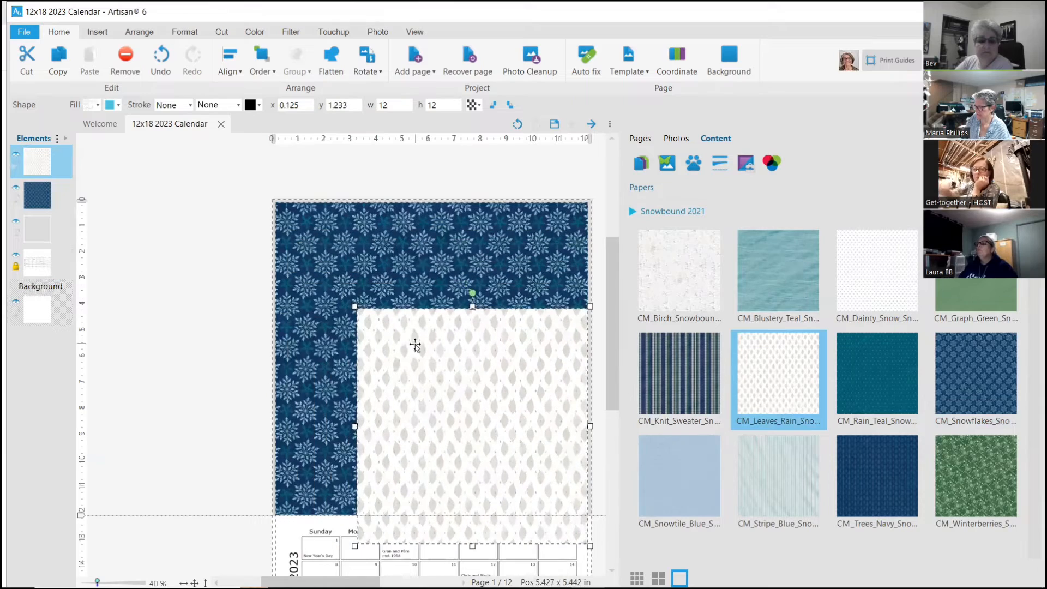
left_click_drag(416, 346, 375, 277)
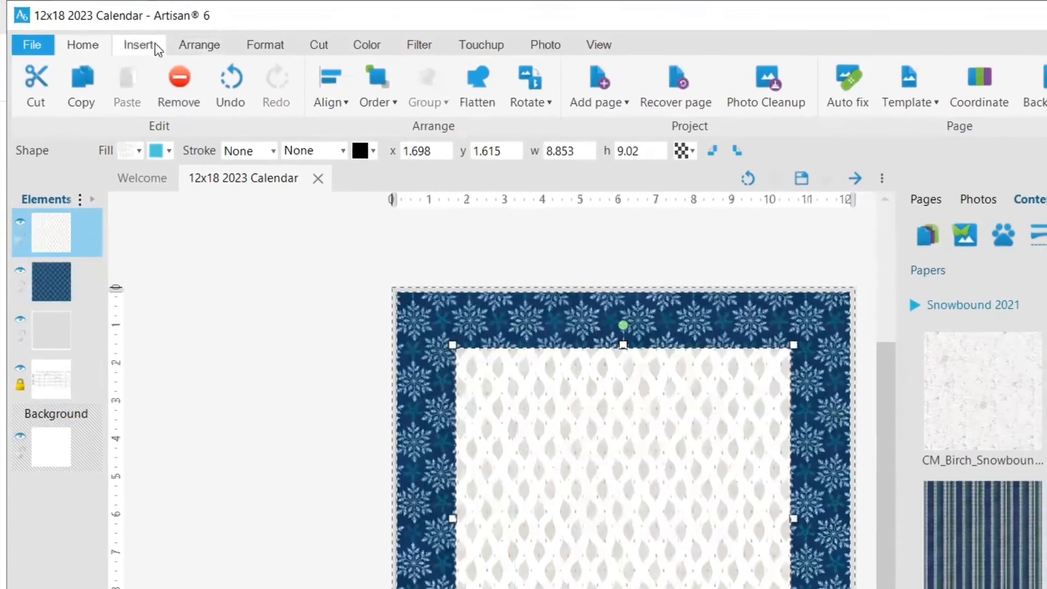
Step: Insert an empty photo frame and place it in the upper-left part of the leaves paper, at about x 1.92, y 2.02
left_click(132, 42)
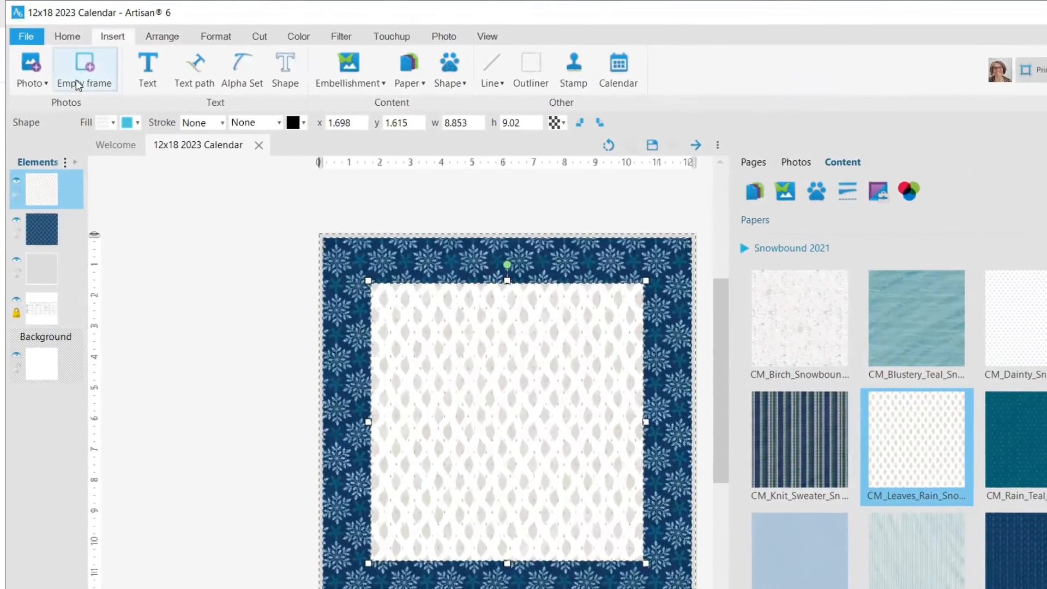
left_click(92, 71)
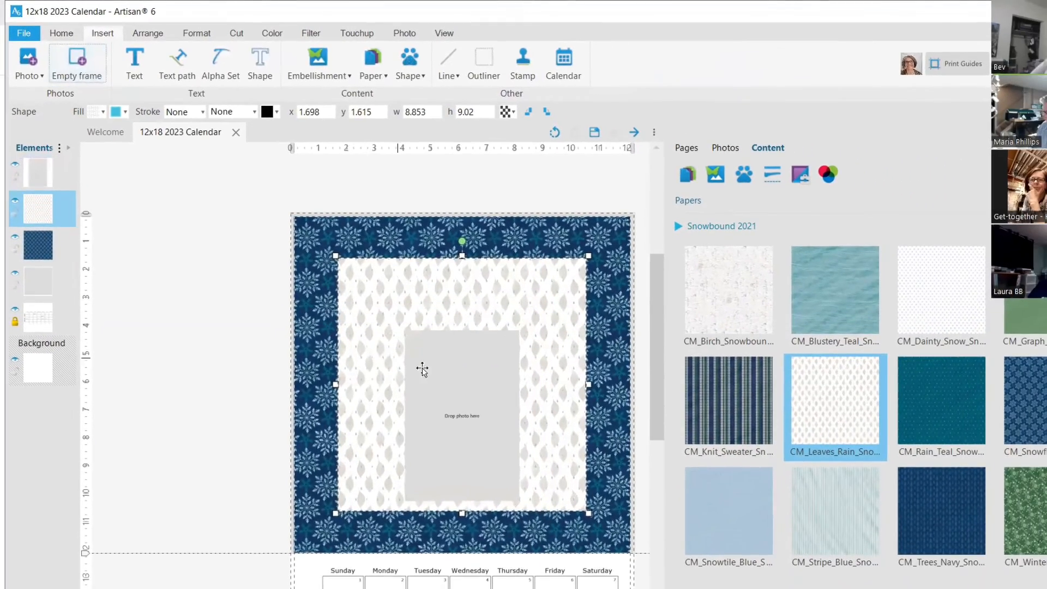
left_click_drag(423, 369, 362, 309)
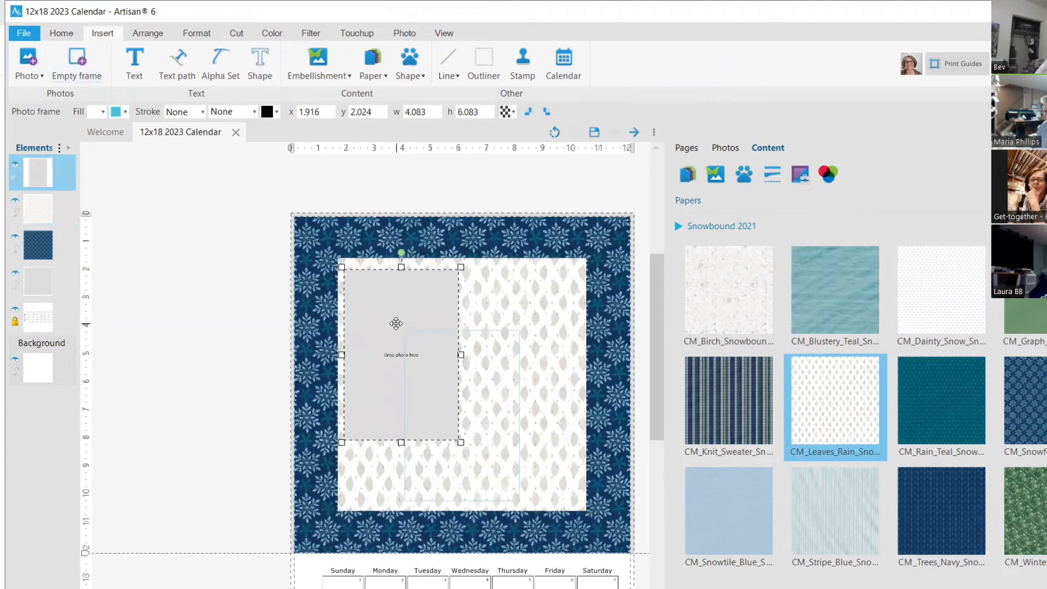
Step: Shrink the upper-left photo frame to about 3.40 by 3.85 in and add an upper-right frame of about 4.31 by 3.85 in beside it
left_click_drag(459, 441, 442, 379)
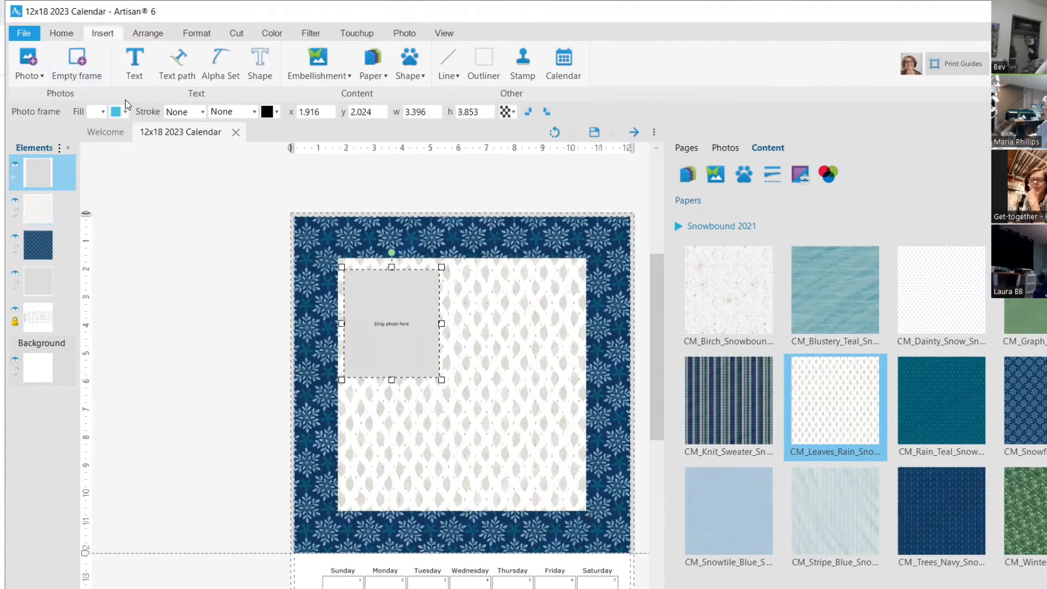
left_click(75, 59)
left_click_drag(467, 367, 525, 303)
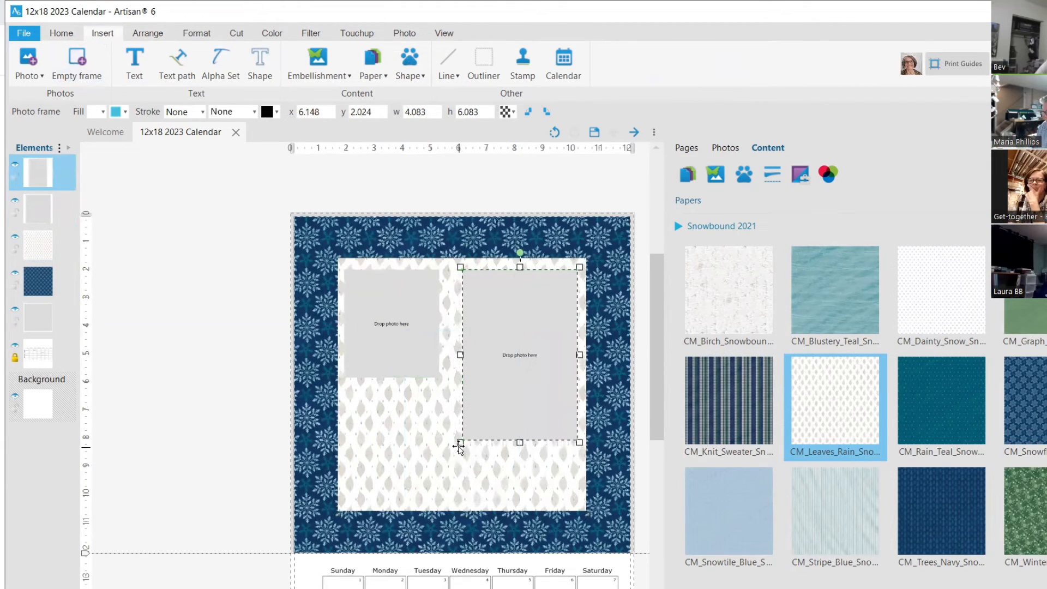
left_click_drag(459, 443, 454, 379)
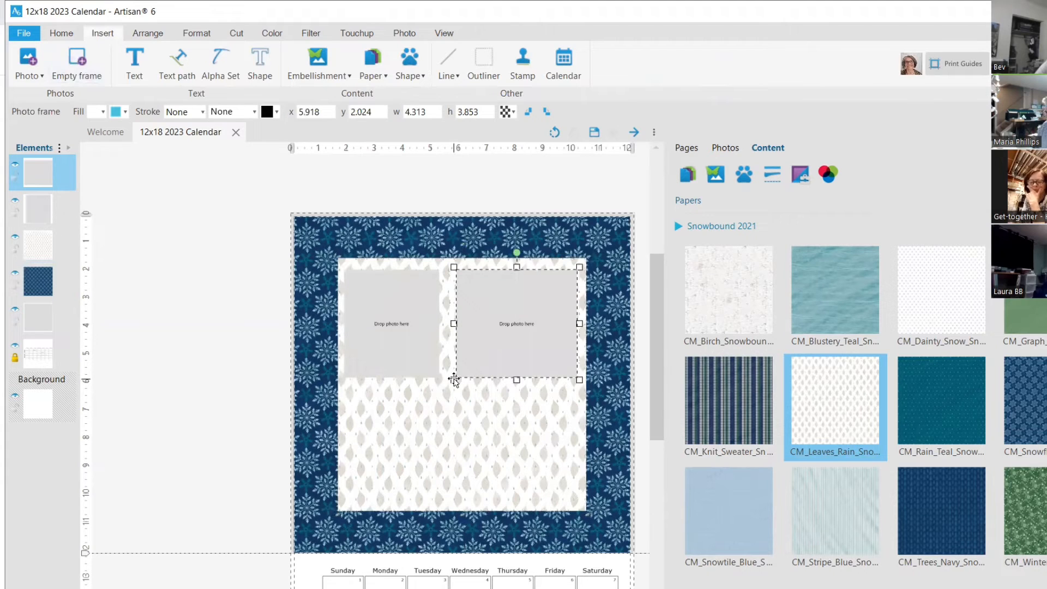
Step: Insert a third empty photo frame below the other two, about 6.48 by 3.75 in, at about x 1.92, y 6.53
left_click(90, 77)
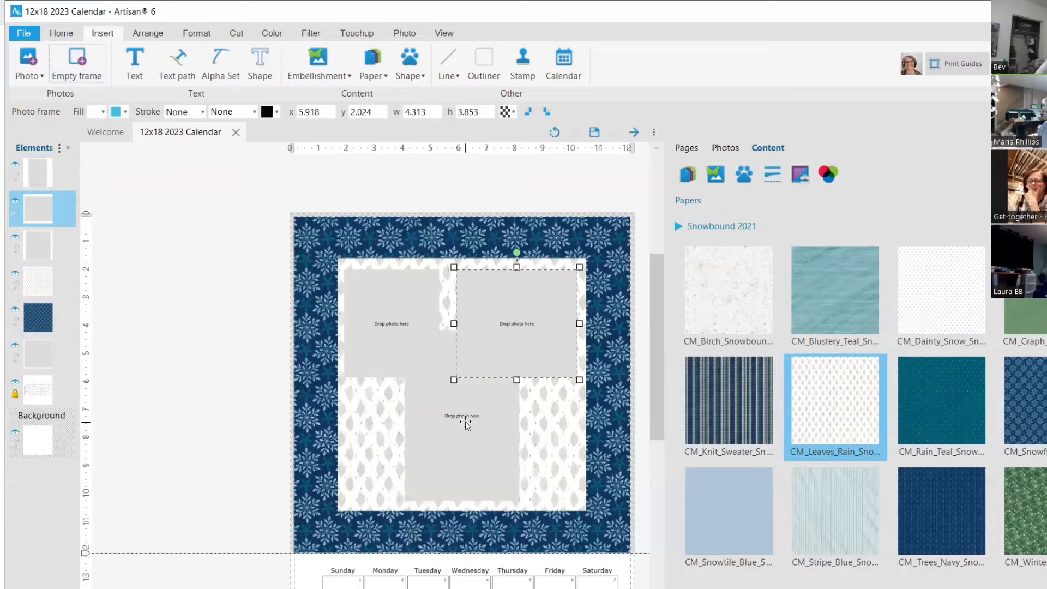
left_click_drag(466, 424, 405, 420)
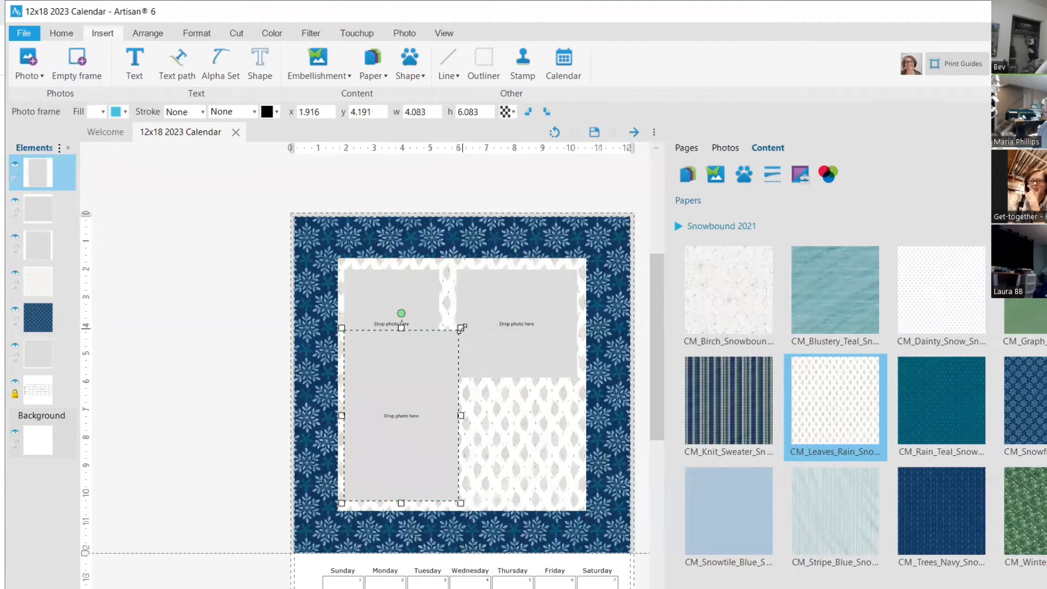
left_click_drag(462, 327, 527, 393)
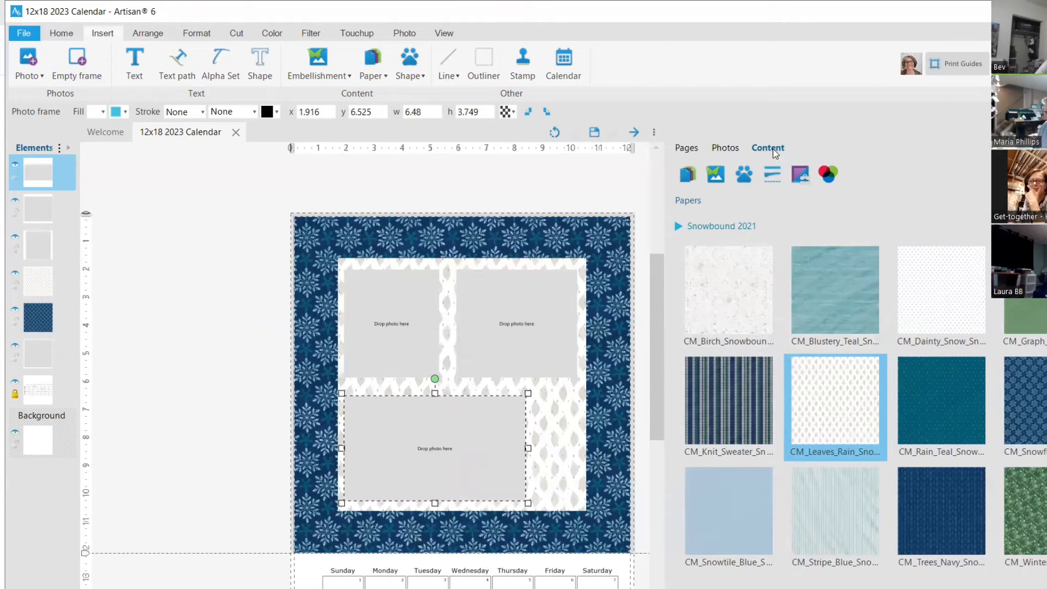
Step: Add the CM_Better_Together embellishment, shrink it to about 1.35 by 2.44 in, and place it beside the bottom frame at about x 8.72, y 7.00
left_click(717, 182)
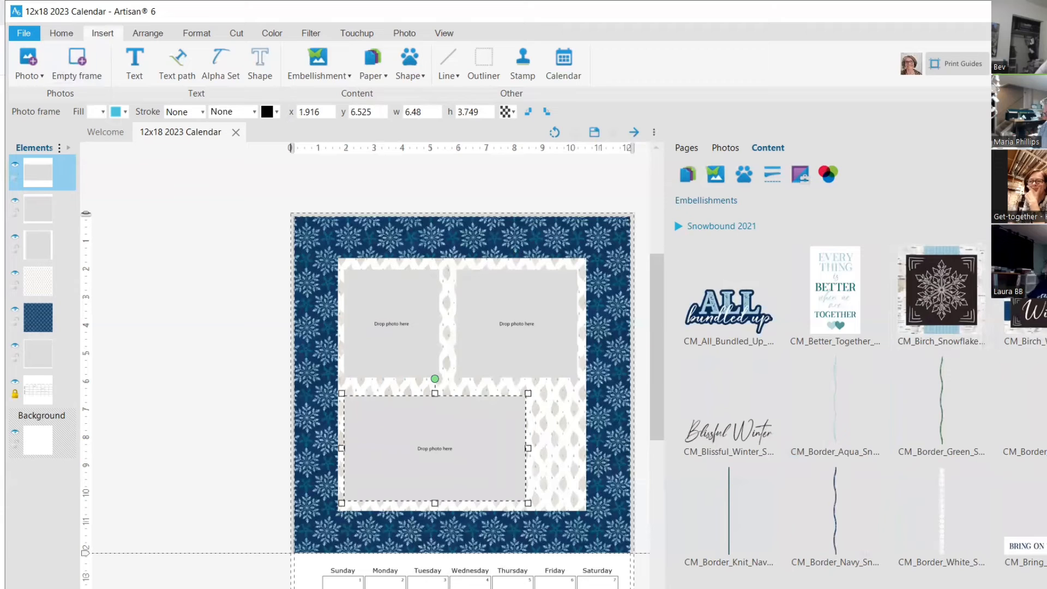
scroll(855, 406, "down", 8)
scroll(855, 407, "up", 8)
right_click(831, 299)
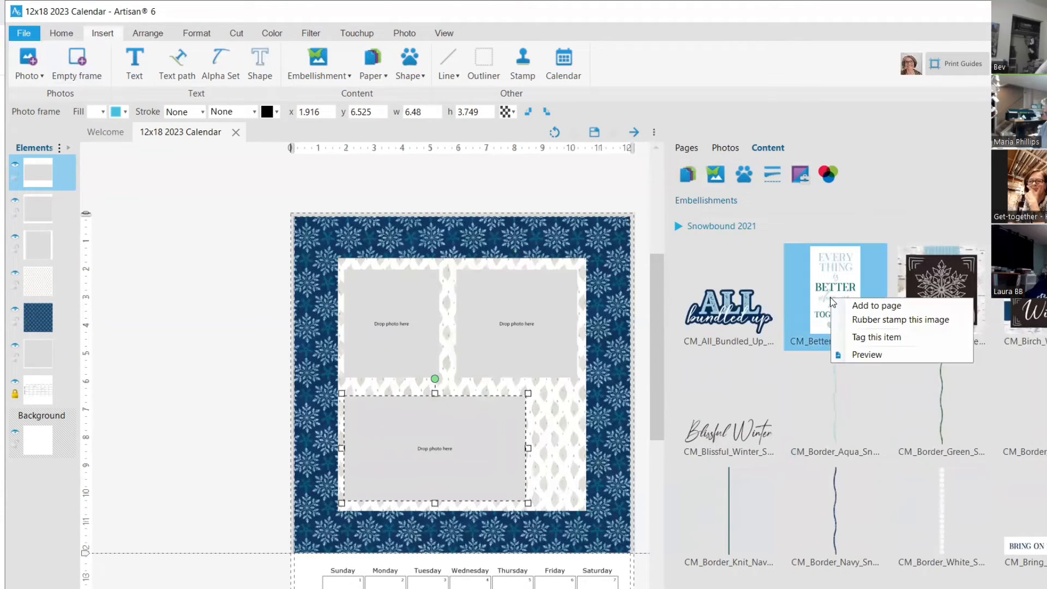
left_click(847, 308)
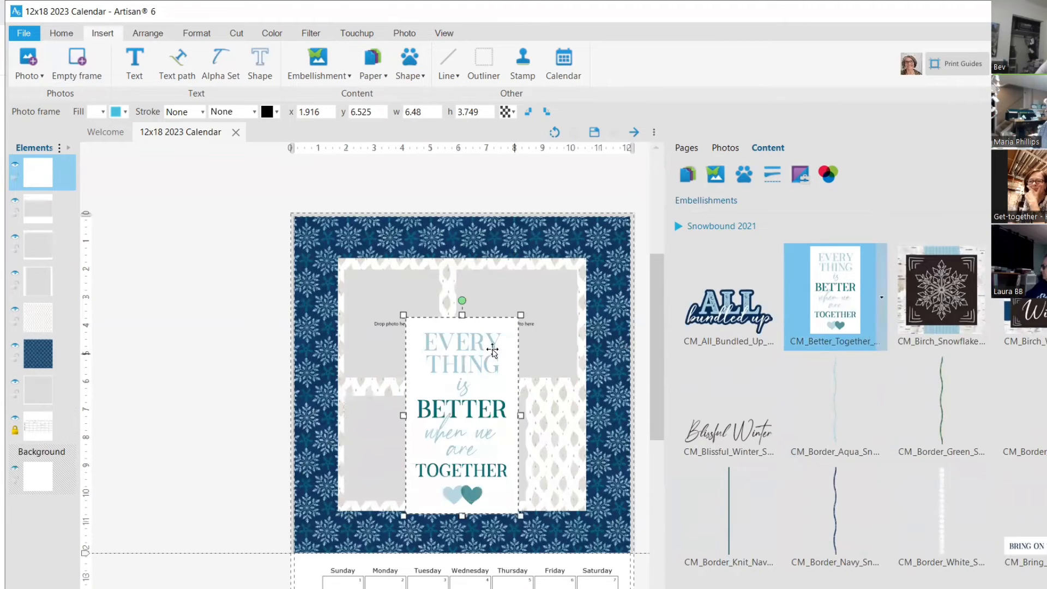
left_click_drag(406, 319, 560, 431)
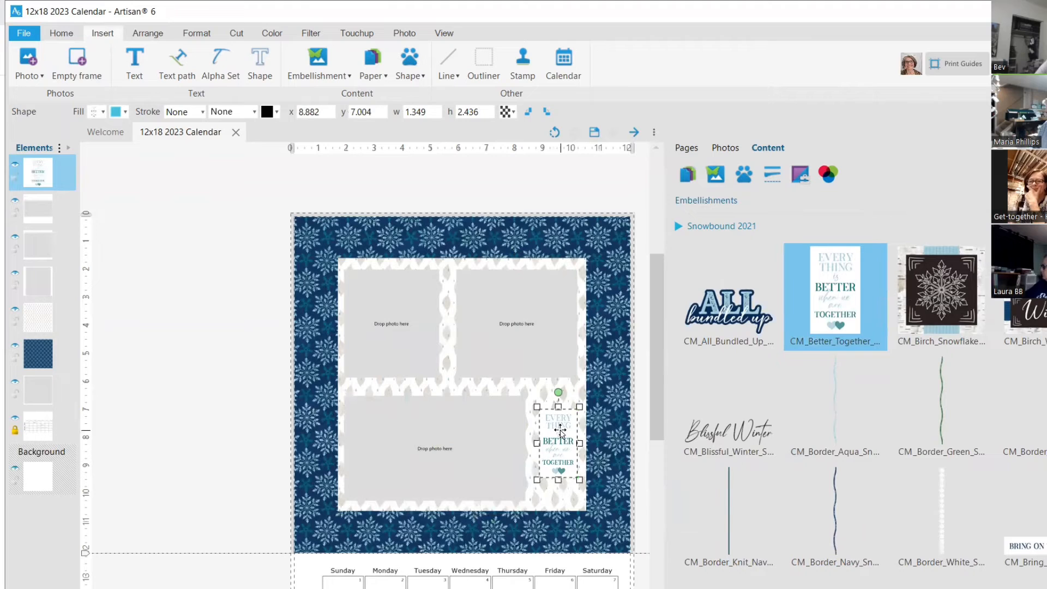
left_click(185, 318)
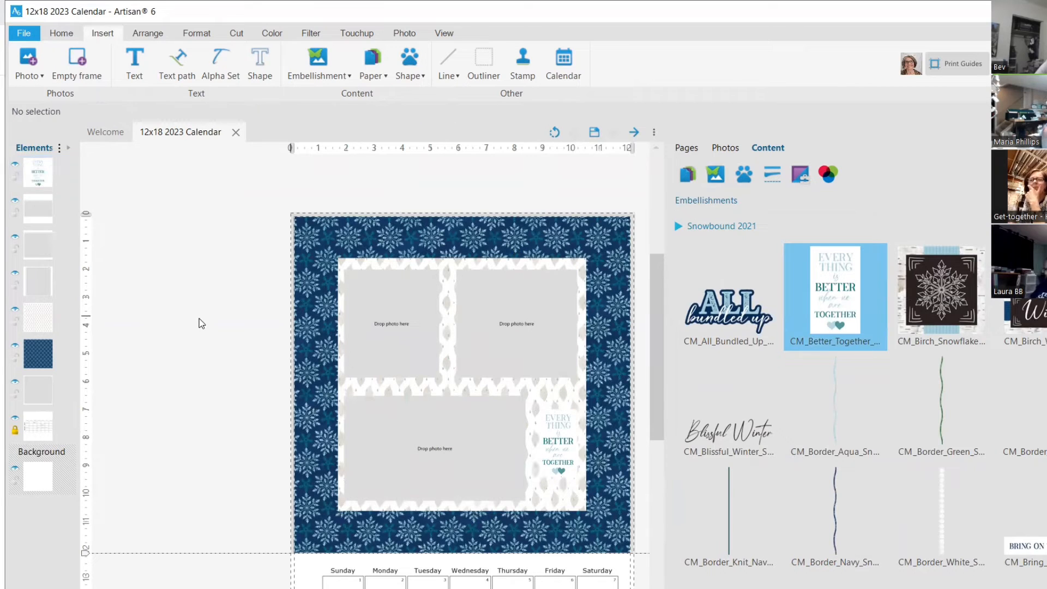
left_click(548, 461)
key("Left")
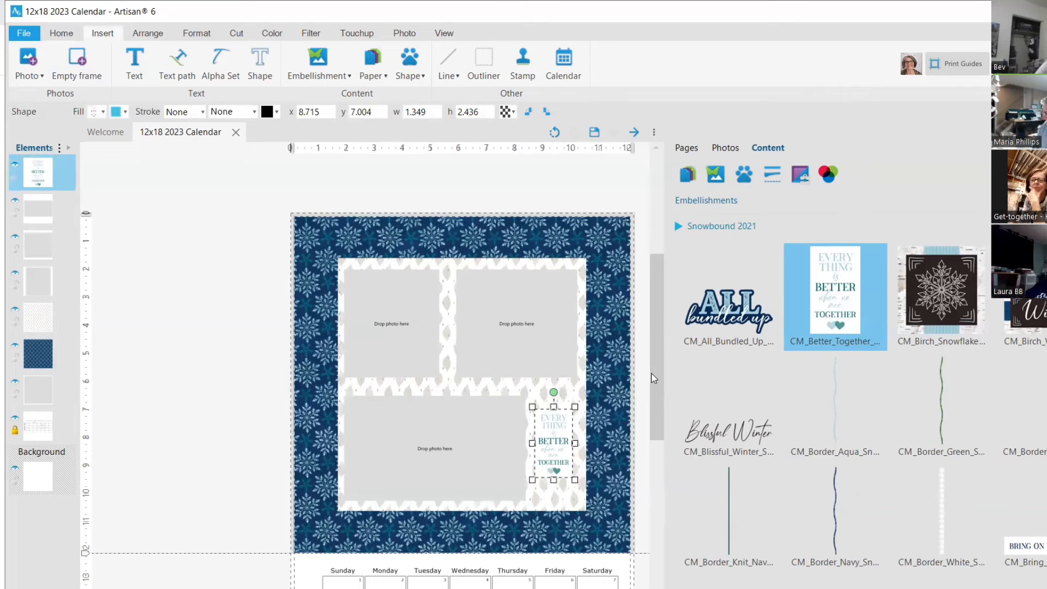
Step: Make the CM_Rain_Teal paper from Snowbound 2021 the January page background
mouse_move(652, 373)
left_mouse_down()
mouse_move(654, 445)
mouse_move(648, 365)
left_mouse_up()
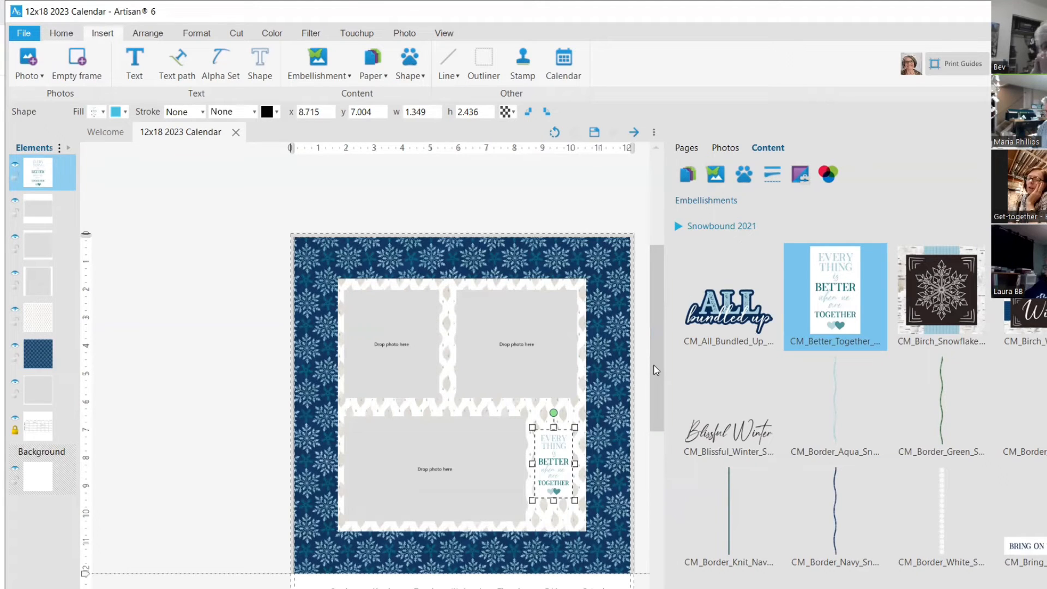
left_click_drag(656, 370, 652, 395)
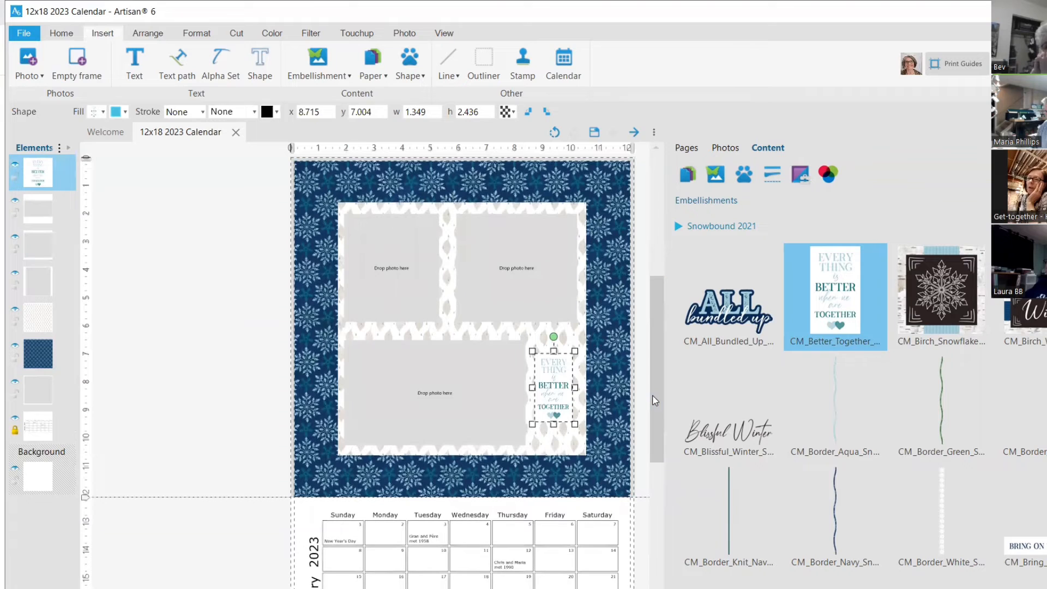
scroll(370, 384, "down", 2)
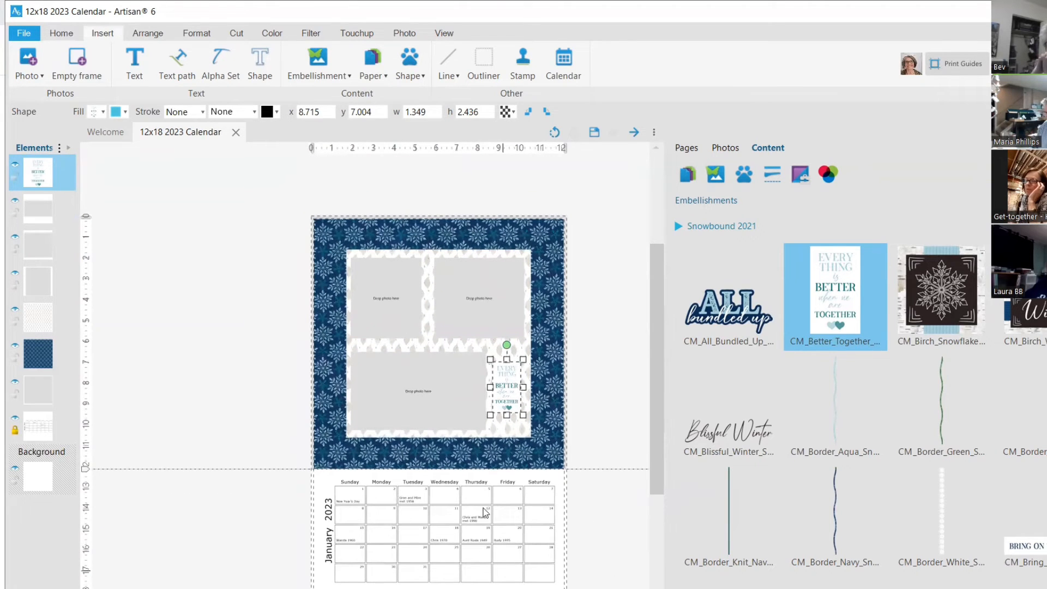
left_click_drag(655, 418, 656, 443)
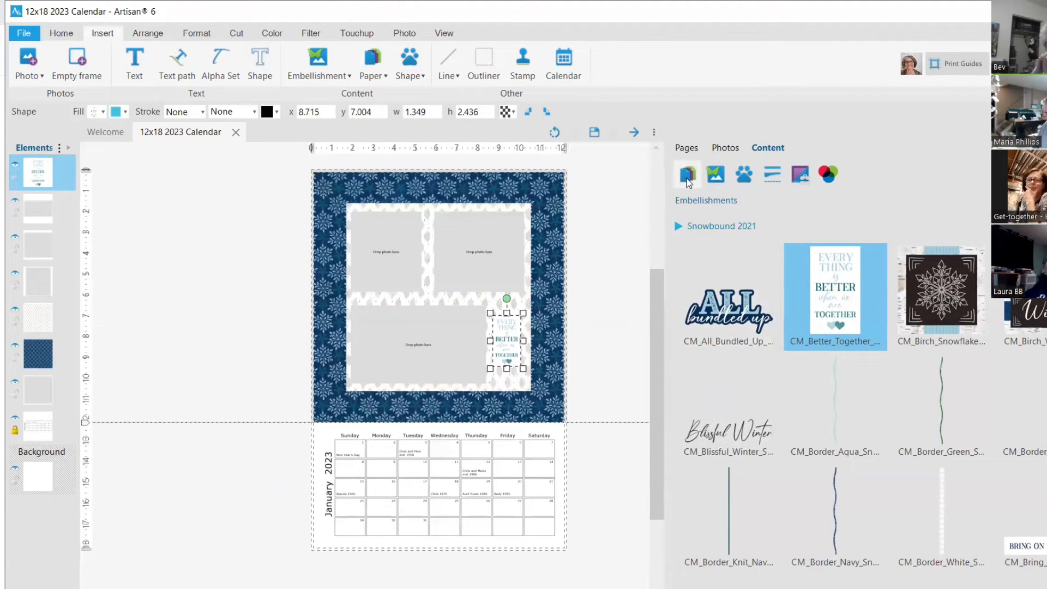
left_click(687, 180)
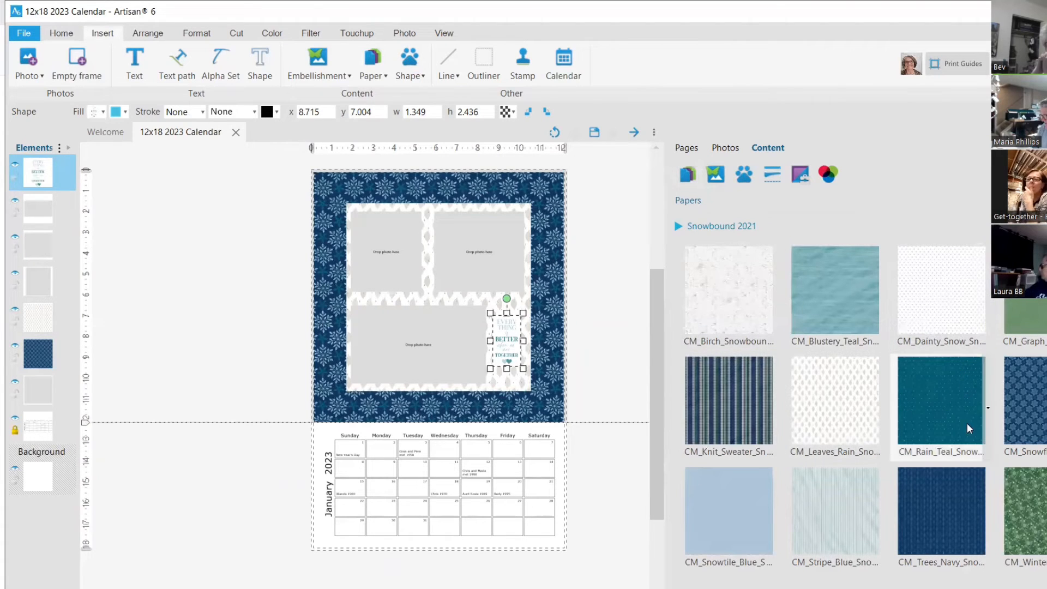
right_click(938, 391)
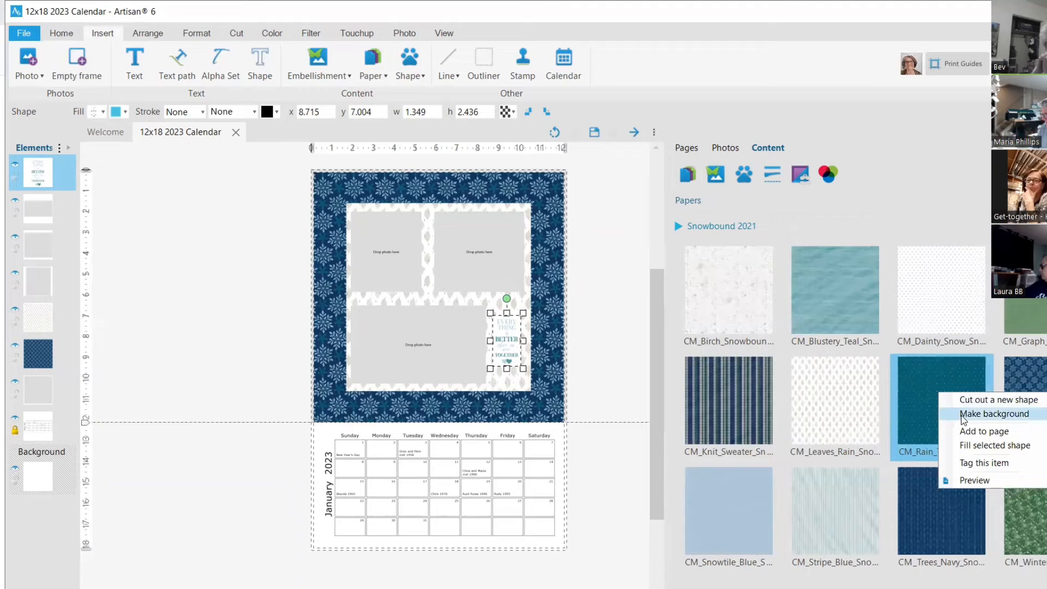
left_click(963, 414)
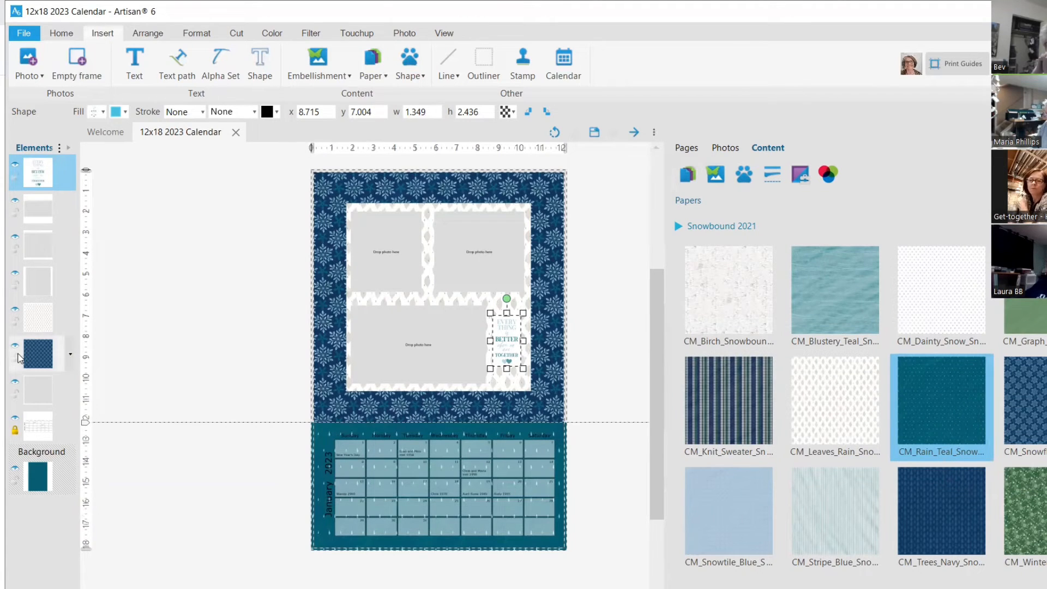
Step: Hide the embellishment, all photo frames, and the leaves and snowflake papers, leaving only the calendar grid and background visible
left_click(16, 349)
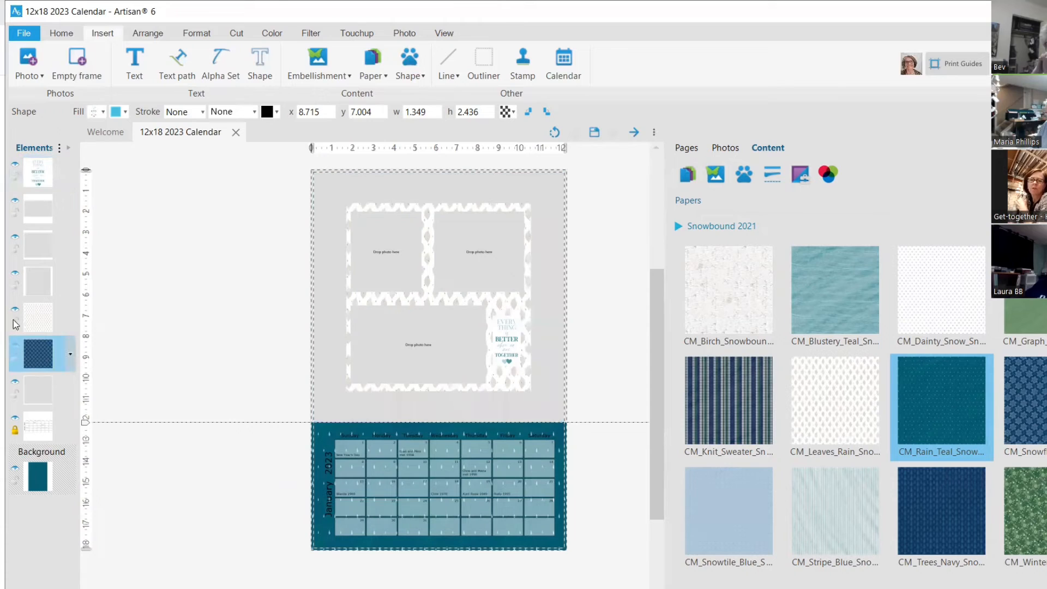
left_click(14, 274)
left_click(16, 235)
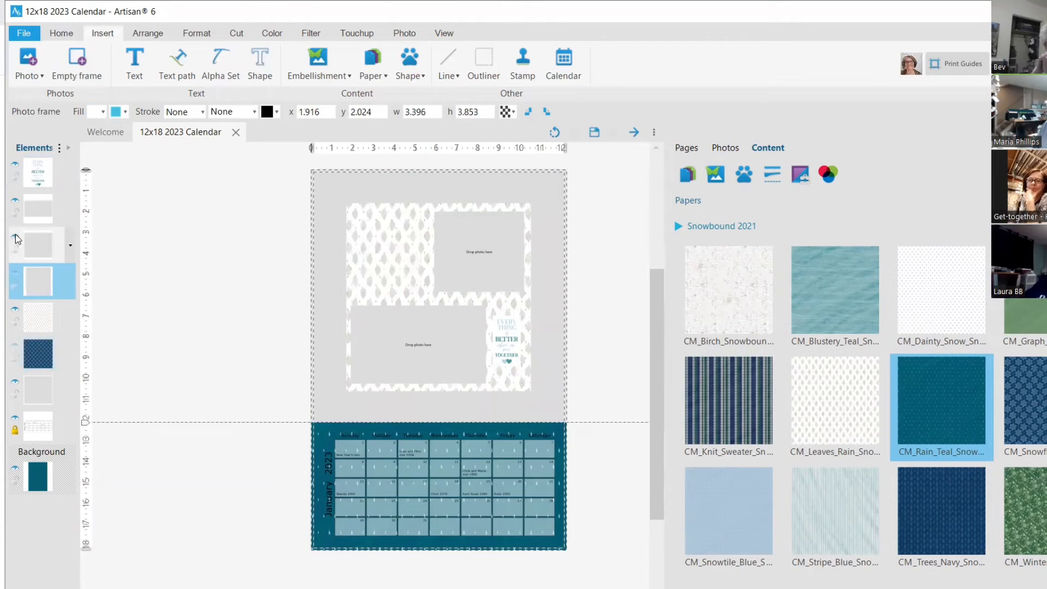
left_click(14, 201)
left_click(14, 164)
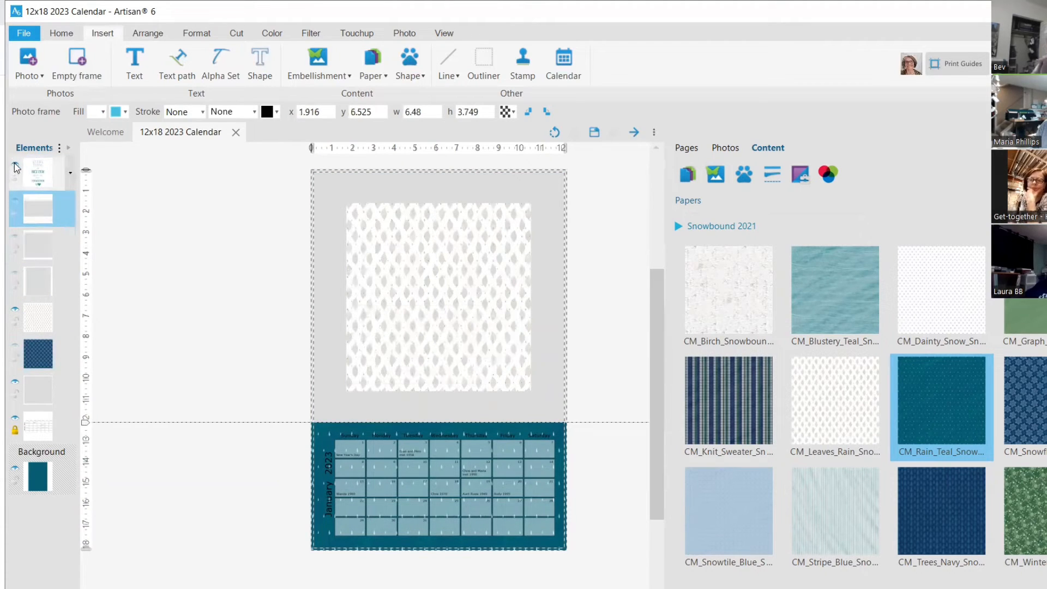
left_click(16, 311)
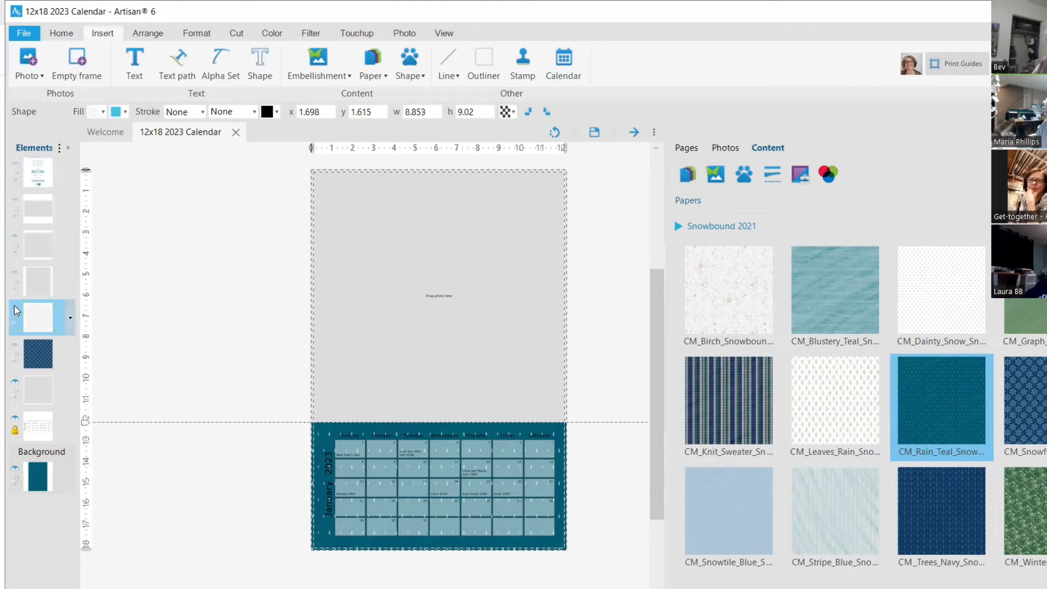
left_click(15, 384)
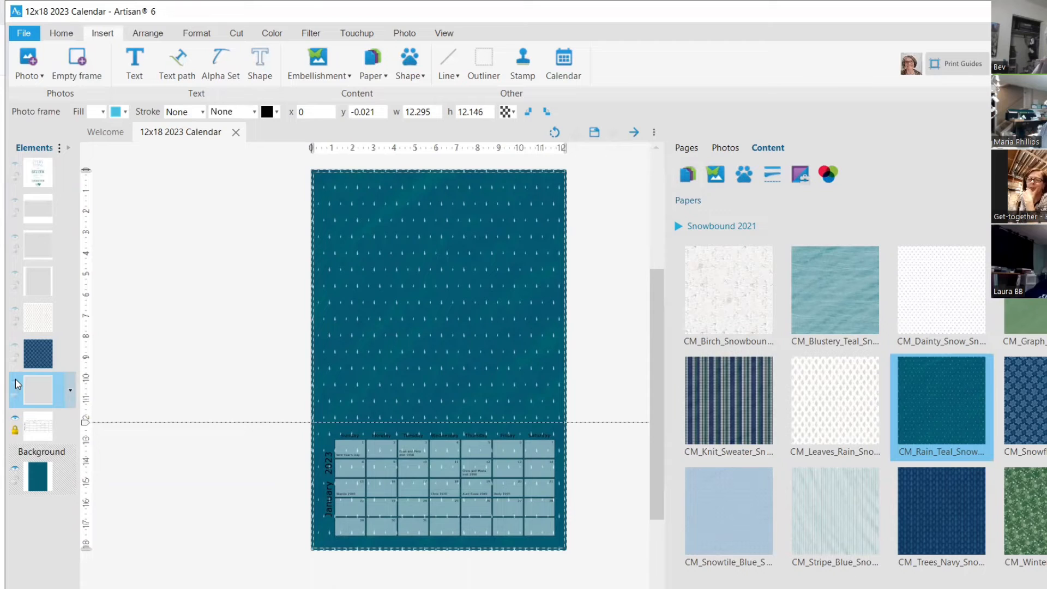
Step: Examine the January calendar grid's text against the teal raindrop background and save the calendar project
left_click(329, 488)
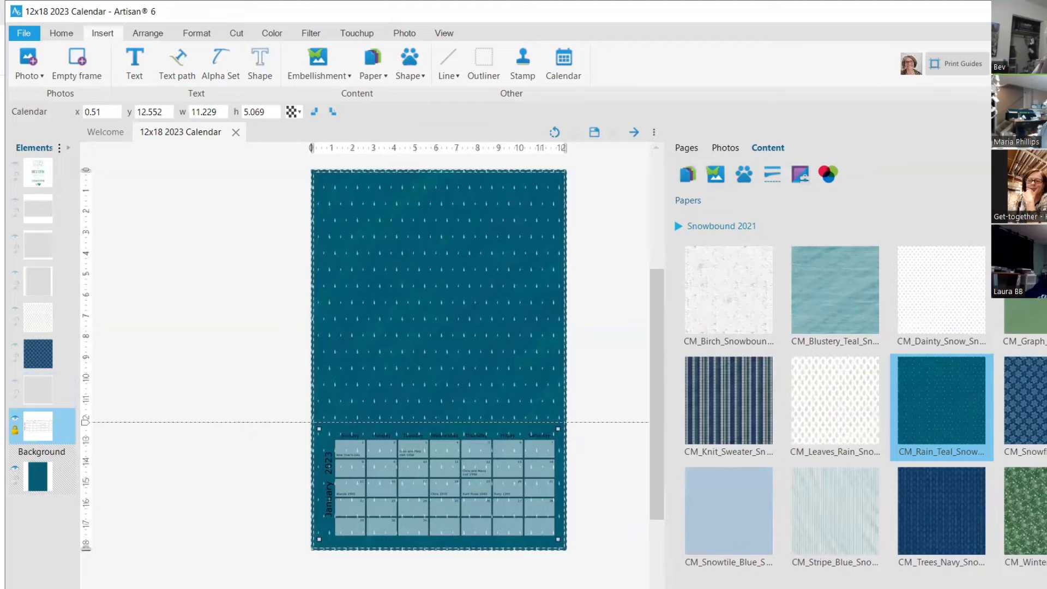
scroll(372, 386, "up", 5)
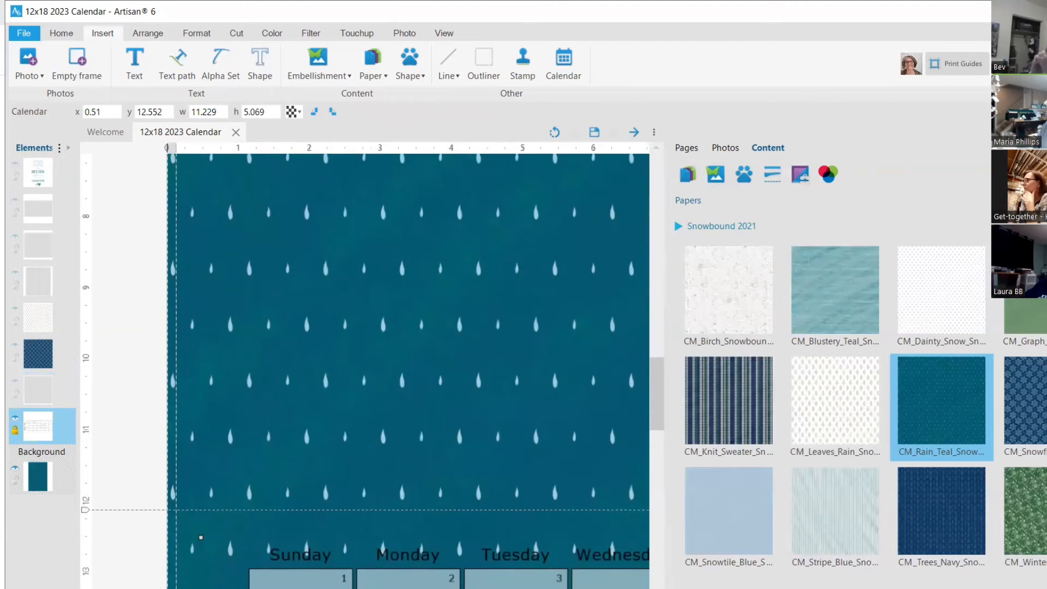
left_click_drag(655, 397, 658, 455)
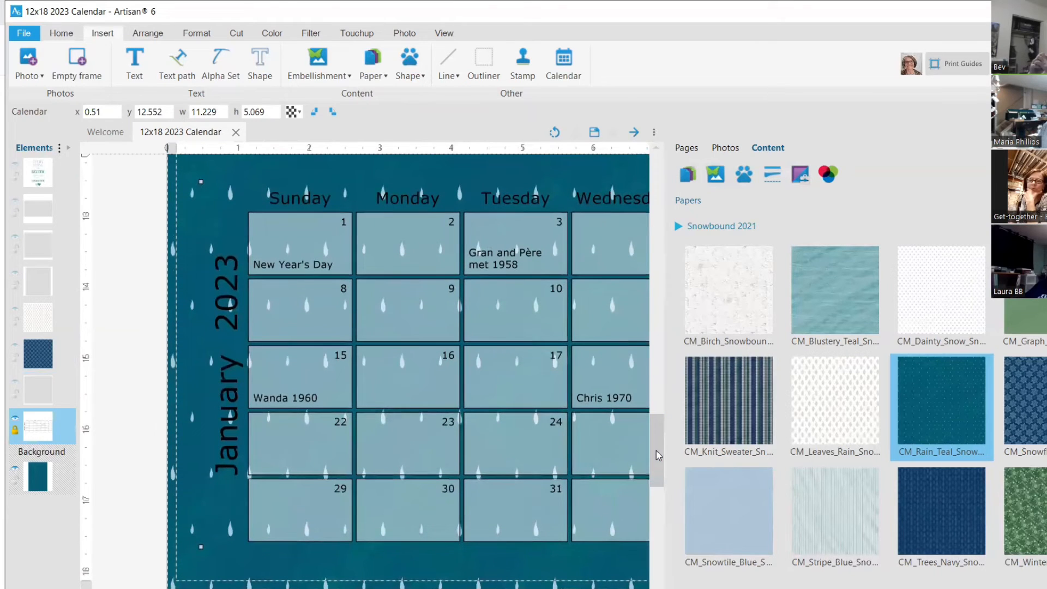
left_click_drag(656, 450, 656, 360)
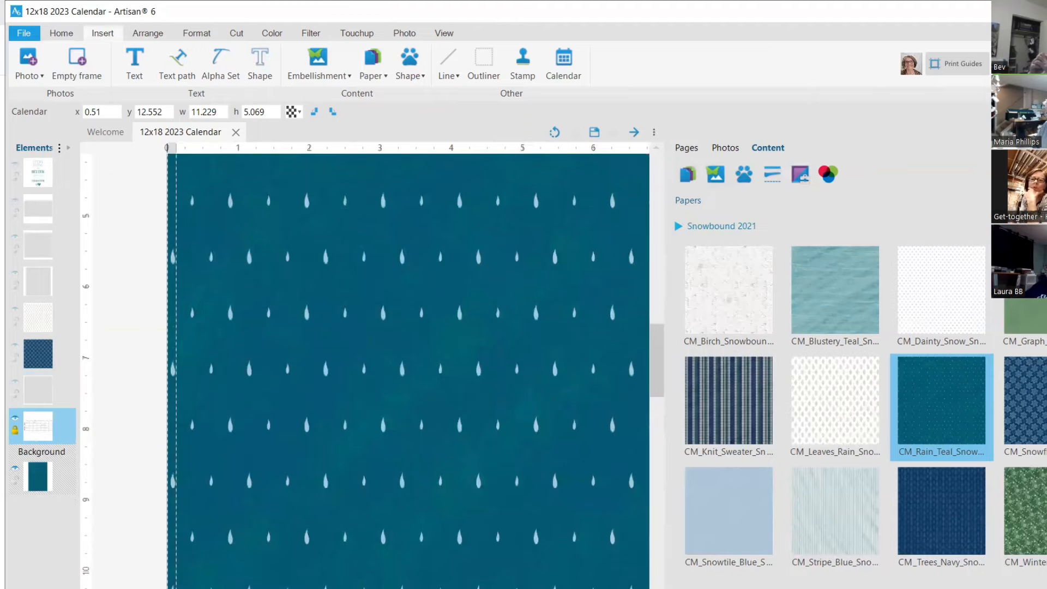
scroll(371, 386, "down", 5)
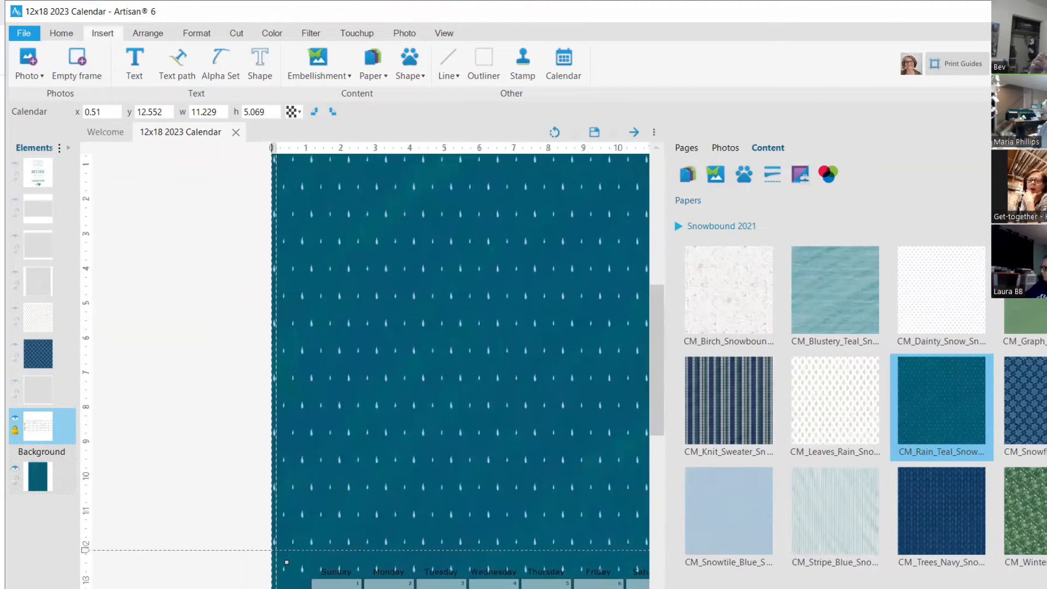
scroll(371, 386, "down", 2)
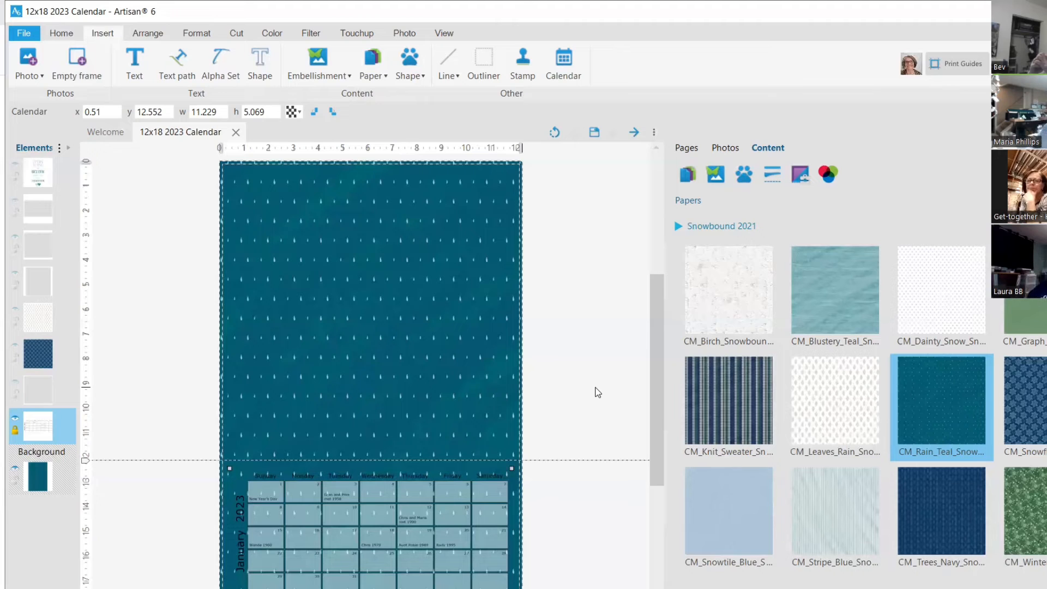
left_click(595, 135)
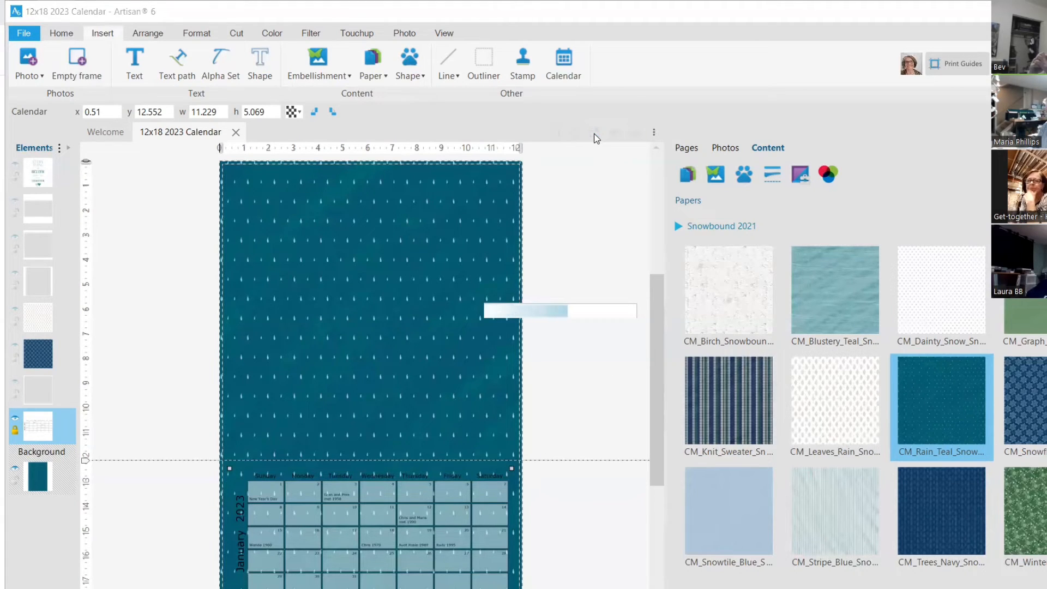